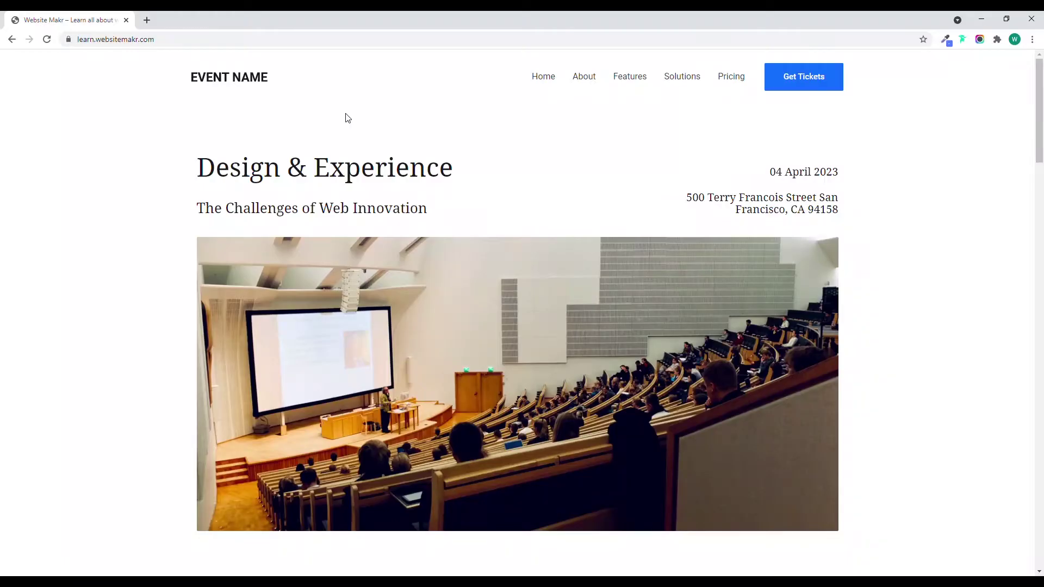
Look through the event landing page, examining its header and footer designs
left_click_drag(1040, 155, 1012, 542)
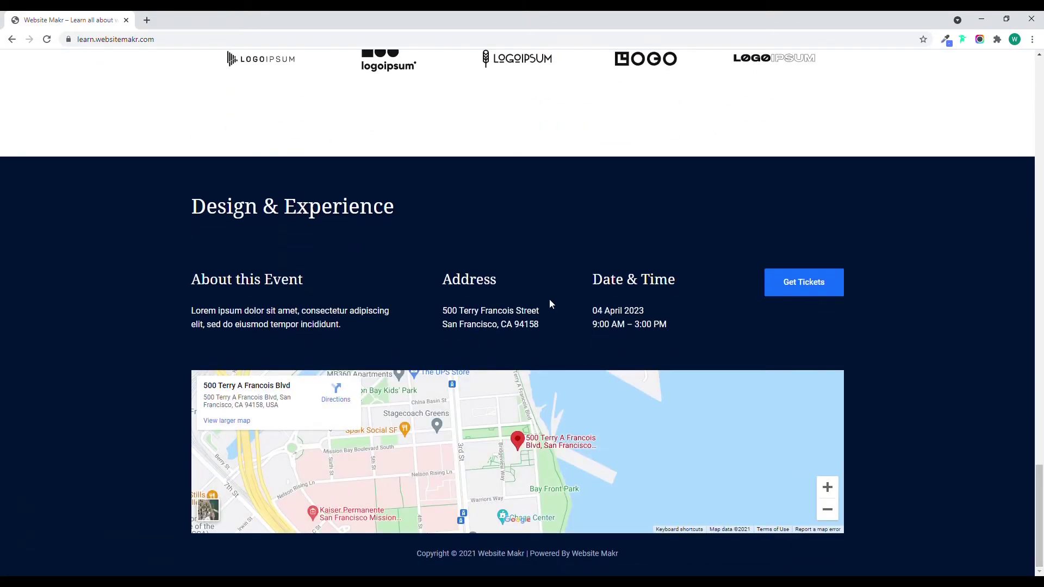
key("Home")
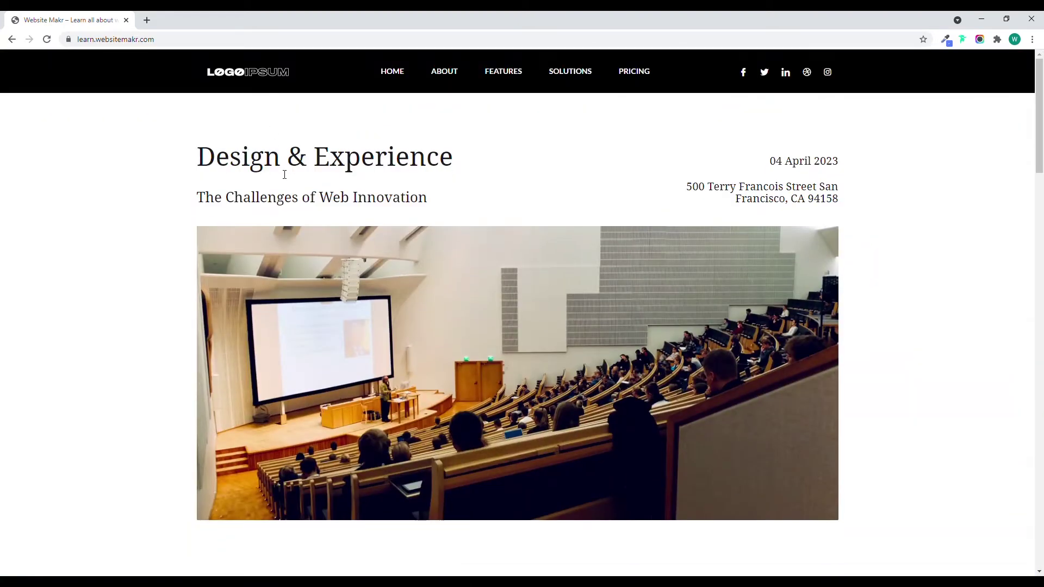
scroll(285, 174, "down", 15)
scroll(280, 173, "down", 10)
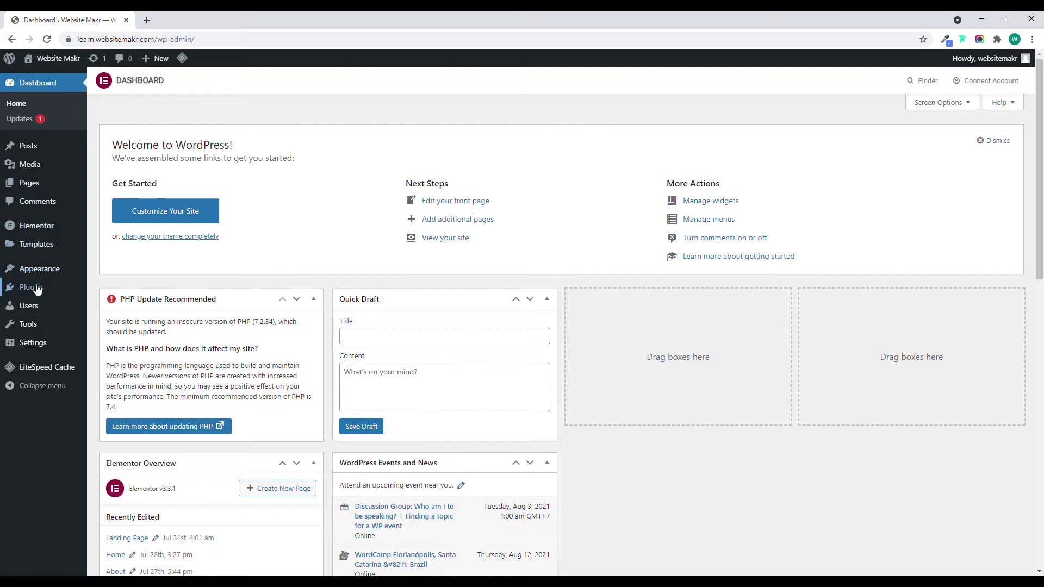
Find plugins matching "elementor header footer" and install Elementor Header & Footer Builder and ElementsKit
mouse_move(36, 289)
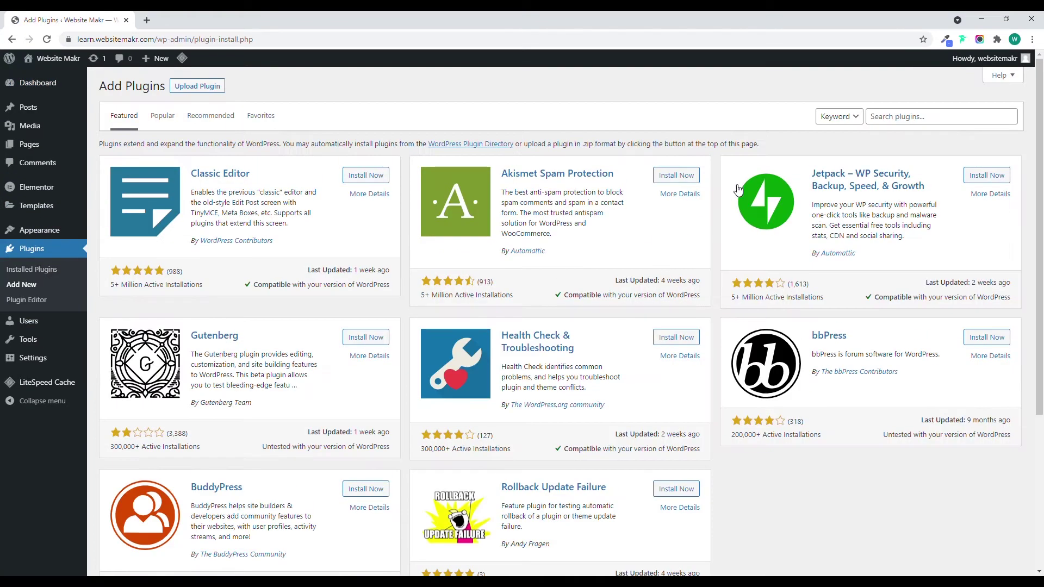
left_click(889, 121)
type("e")
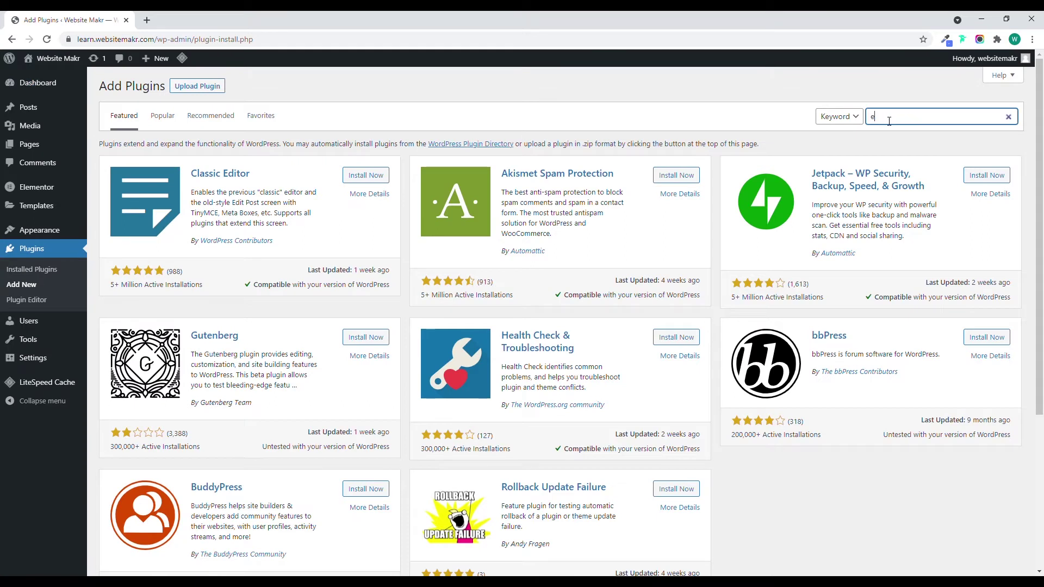
type("lementor header footer")
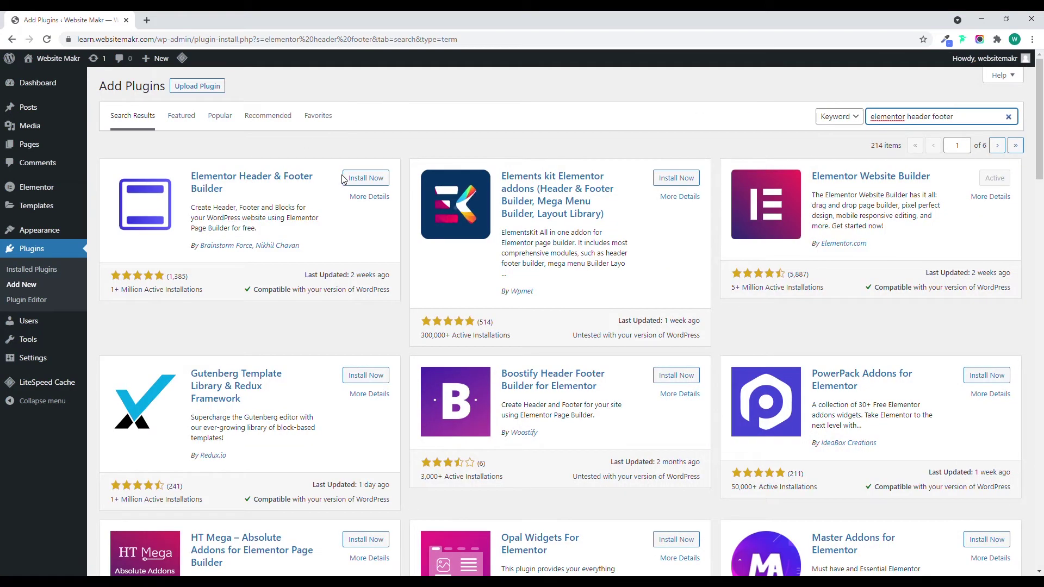
left_click(354, 180)
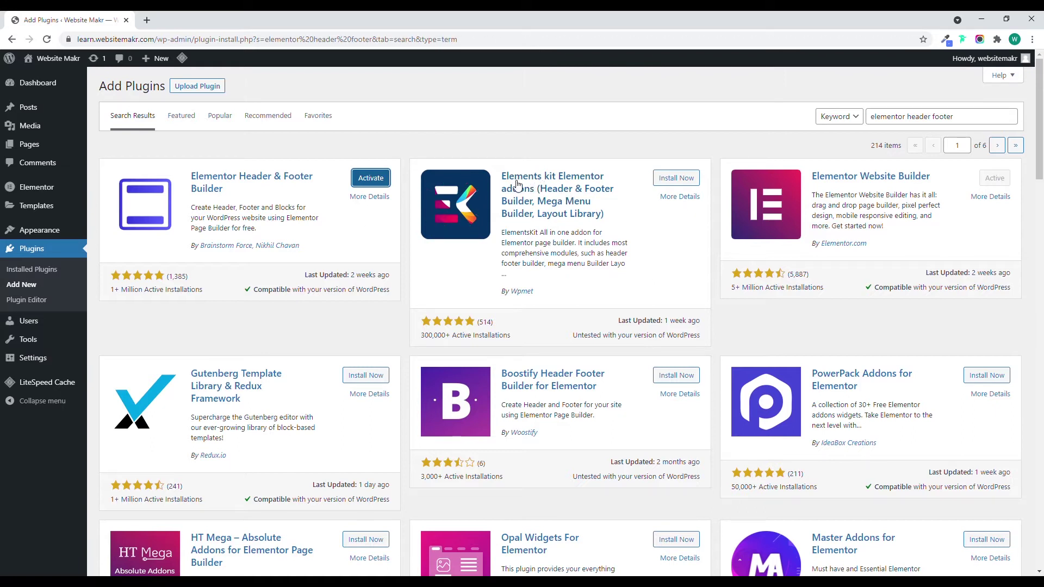
left_click(676, 178)
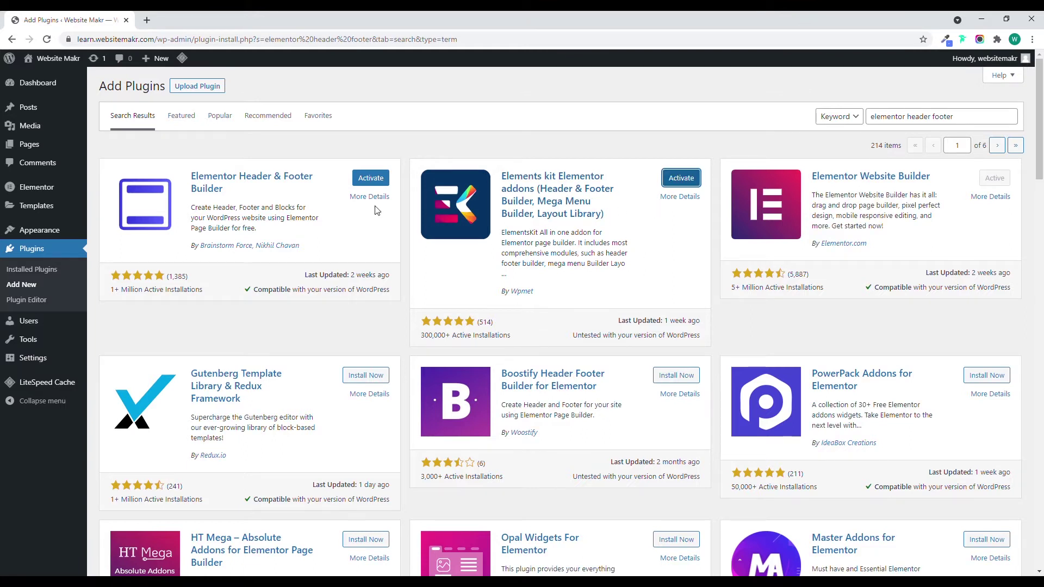
Activate the Elementor Header & Footer Builder and ElementsKit Lite plugins
left_click(374, 181)
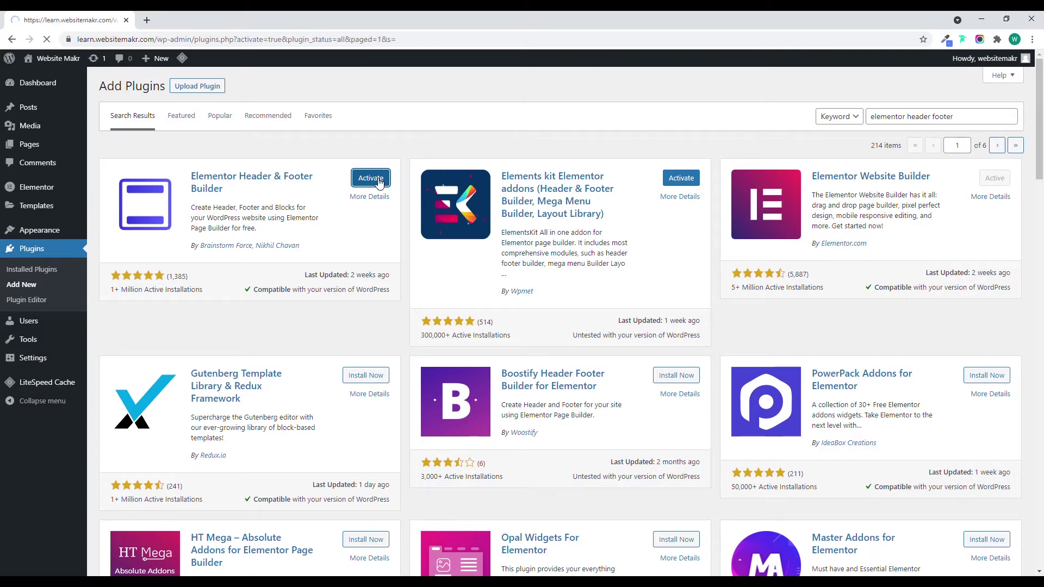
scroll(223, 272, "down", 3)
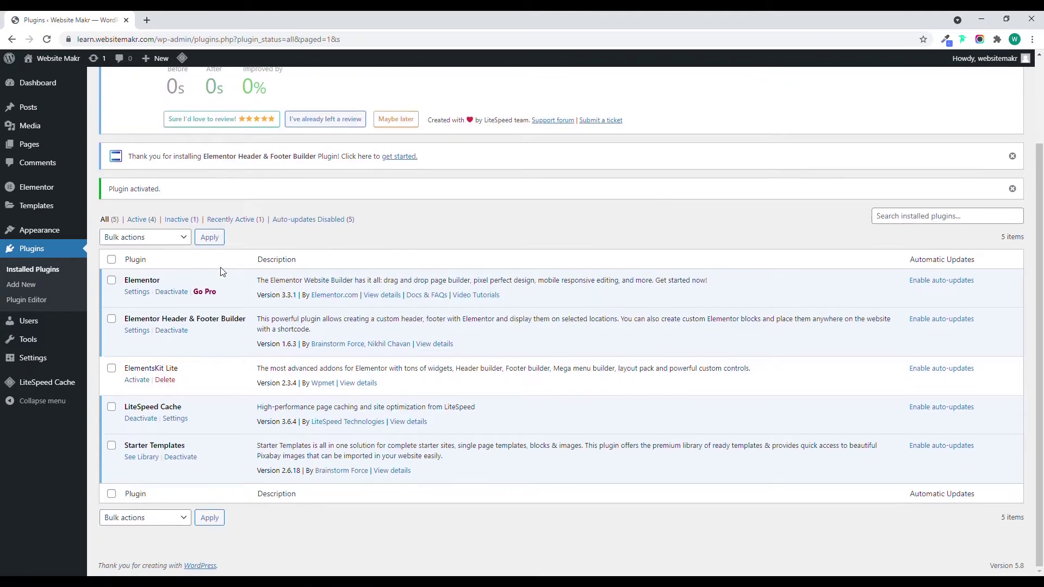
left_click(139, 380)
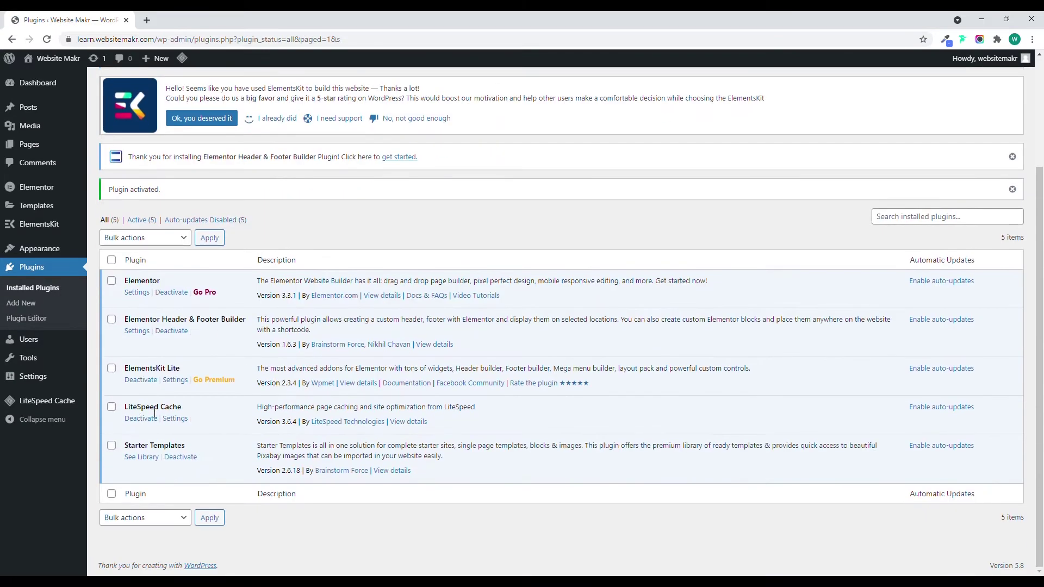
Add a new template in Elementor Header & Footer Builder and title it "Header"
scroll(180, 400, "up", 2)
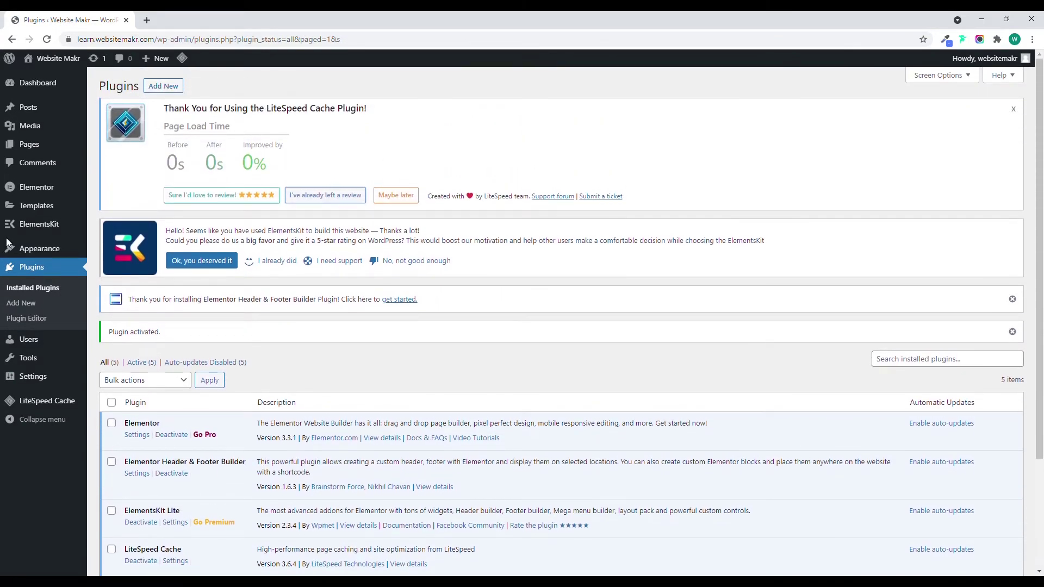
mouse_move(22, 248)
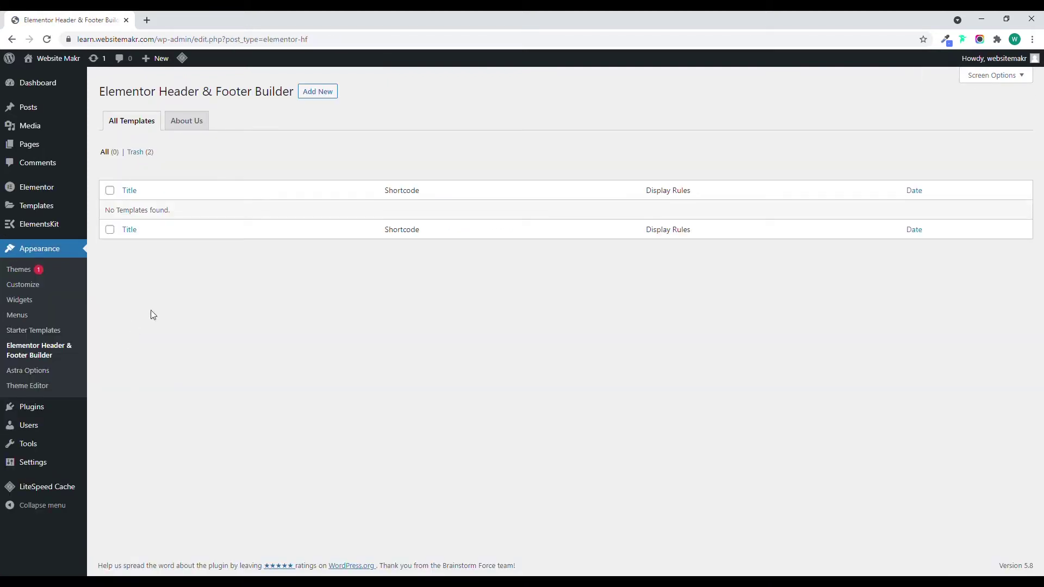
left_click(329, 95)
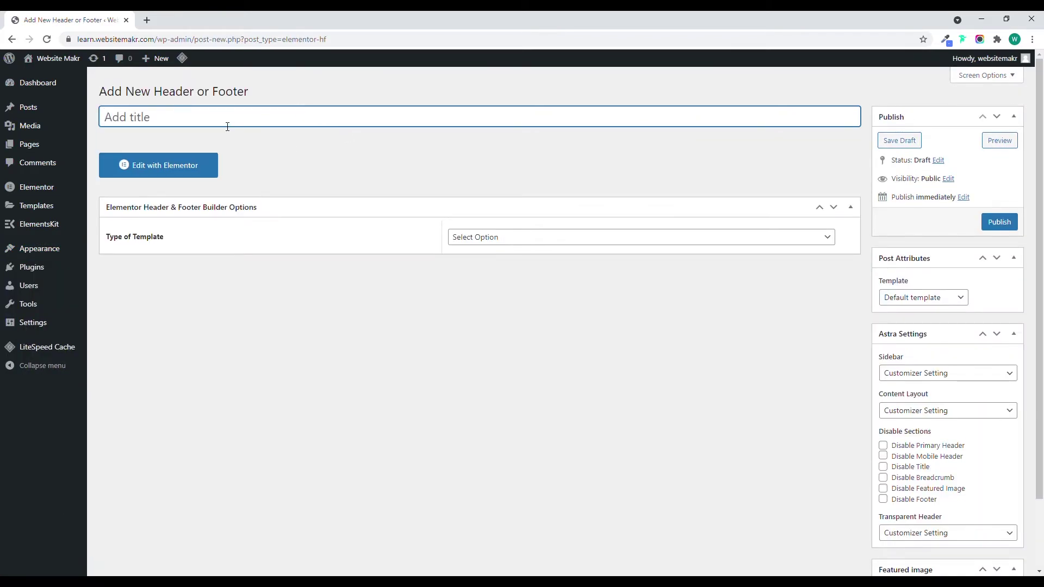
type("Header")
Set the template type to Header and its display rule to Entire Website
left_click(358, 163)
left_click(491, 243)
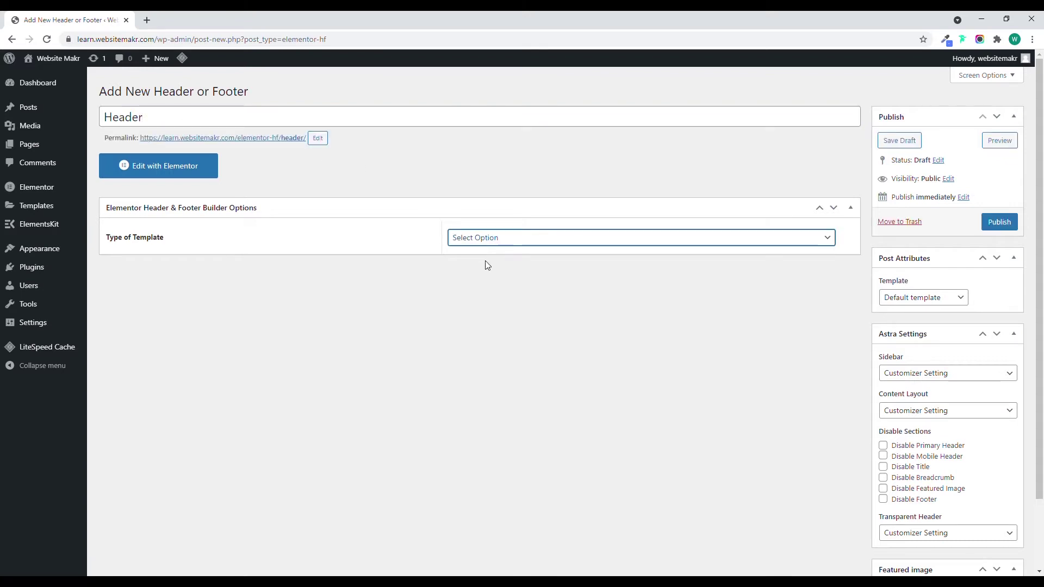
left_click(487, 264)
left_click(465, 189)
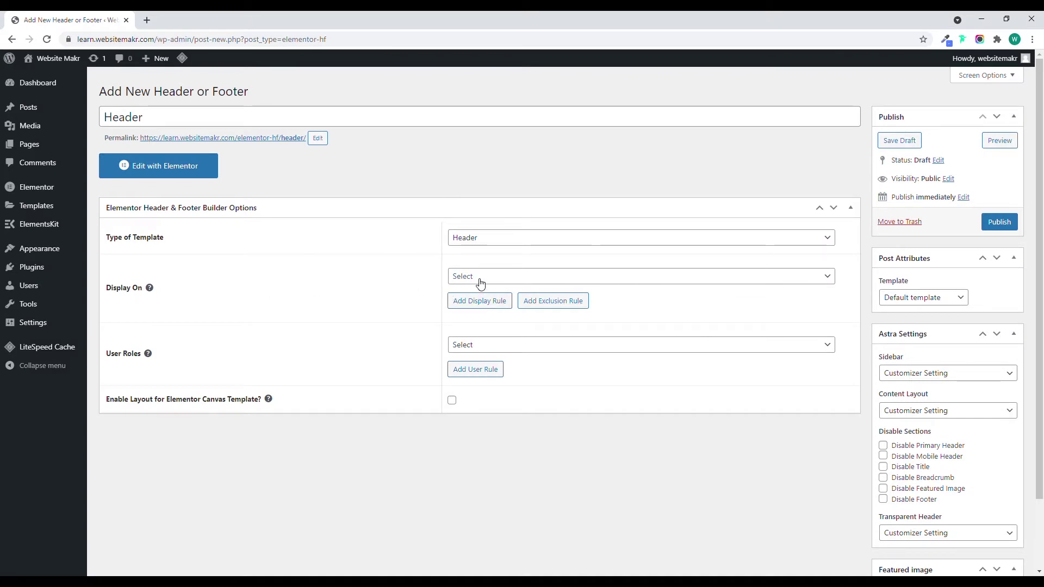
left_click(499, 279)
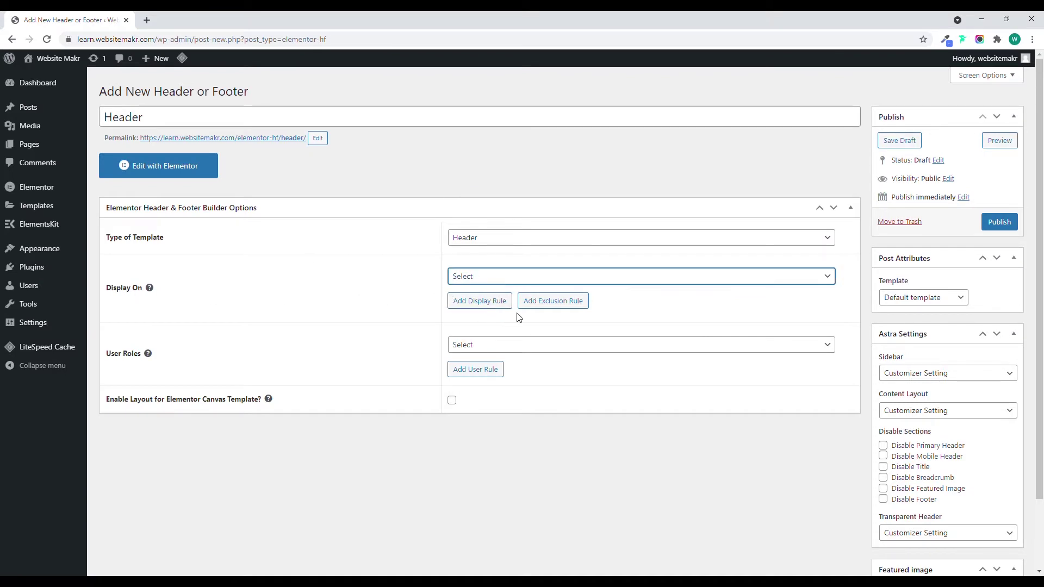
left_click(494, 316)
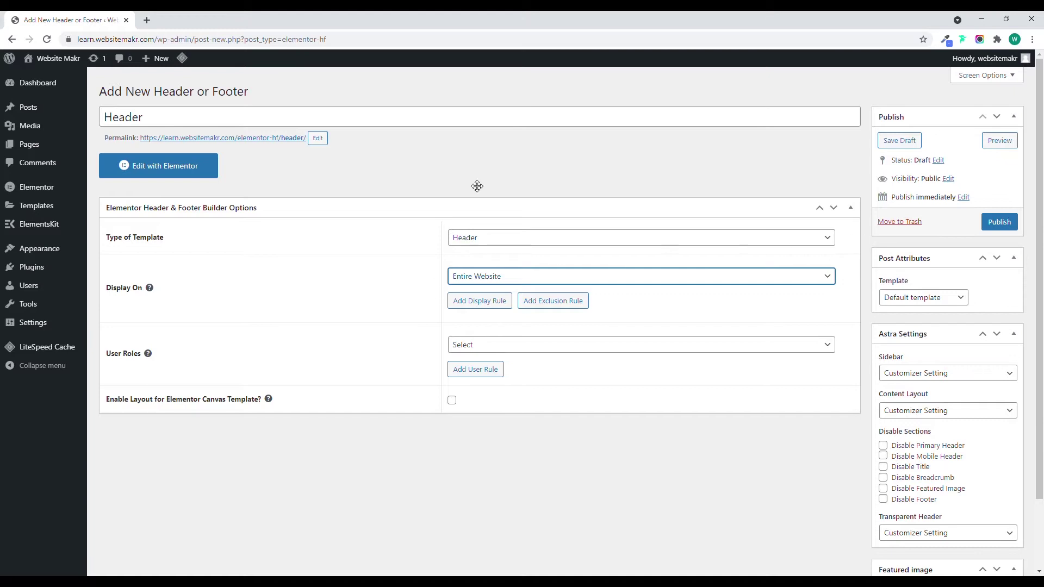
View the live site's existing header in a separate tab, and return to the template
mouse_move(52, 59)
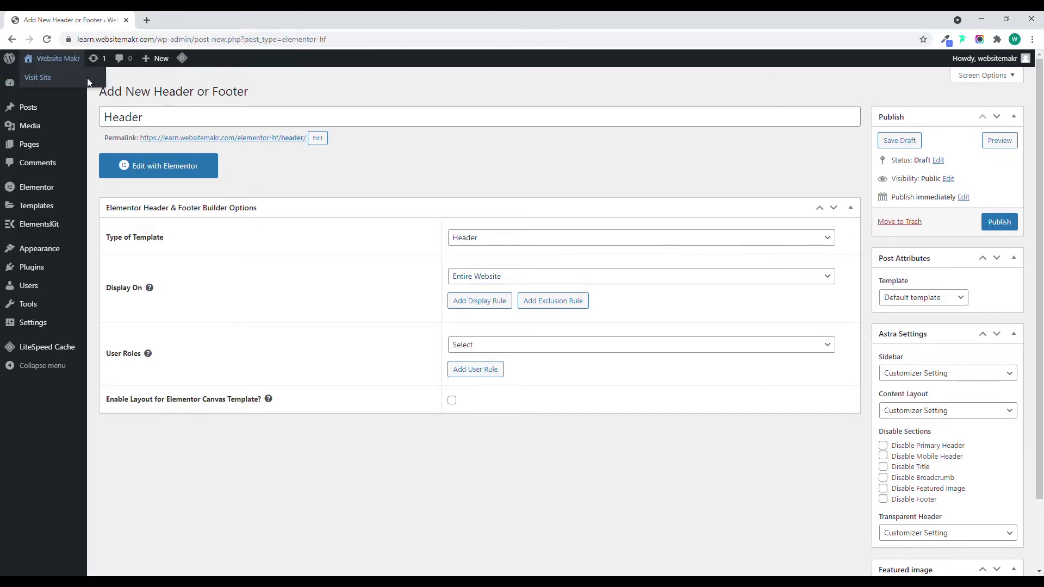
middle_click(44, 76)
left_click(175, 21)
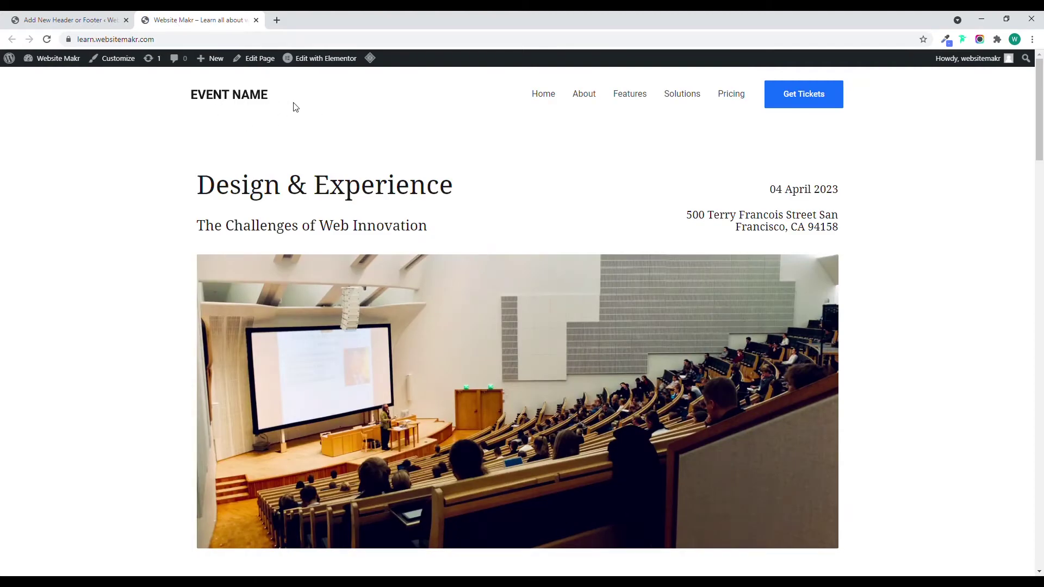
left_click_drag(1039, 132, 1041, 101)
left_click(75, 19)
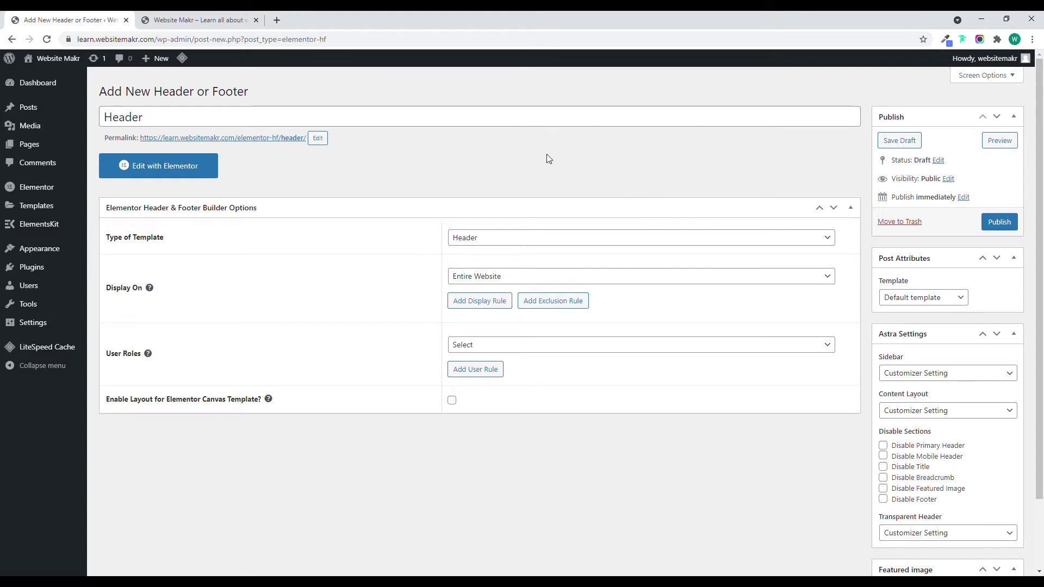
Publish the Header template and open it in the Elementor editor with the Navigator closed
left_click(1004, 227)
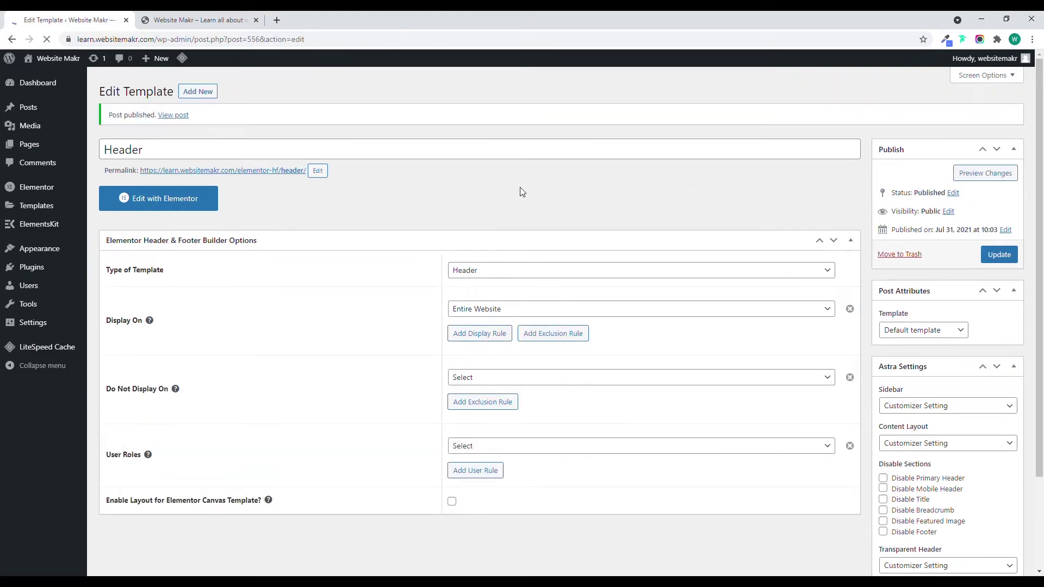
left_click(174, 198)
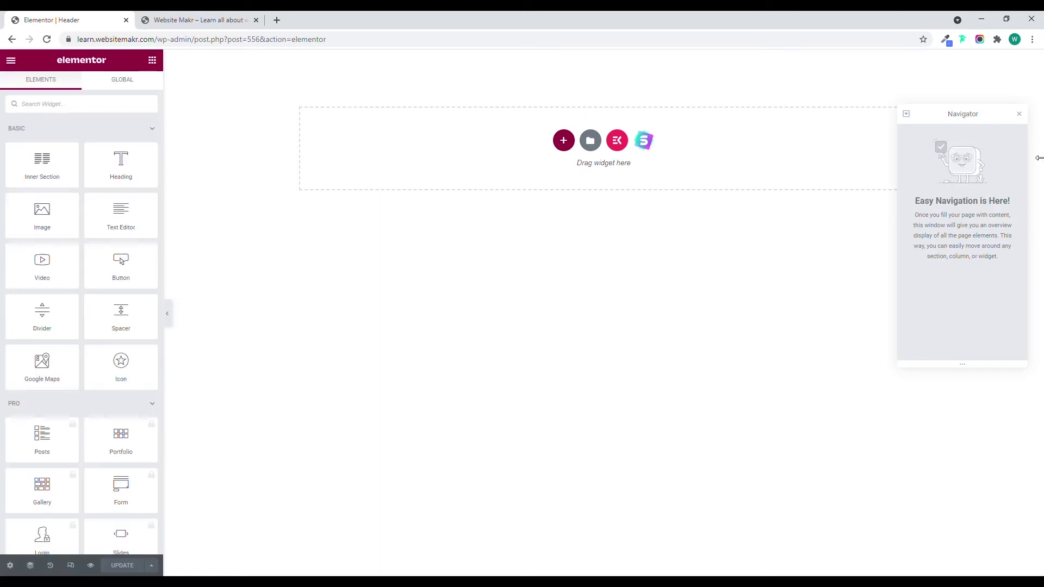
left_click(1020, 114)
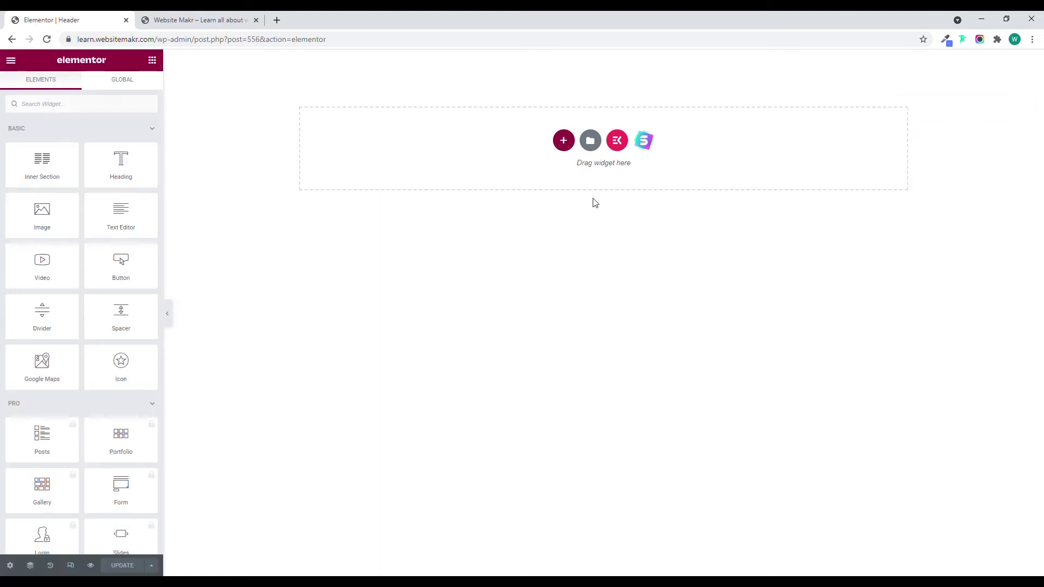
Insert the purple gradient header section with social icons from the Header category of the ElementsKit library
left_click(564, 142)
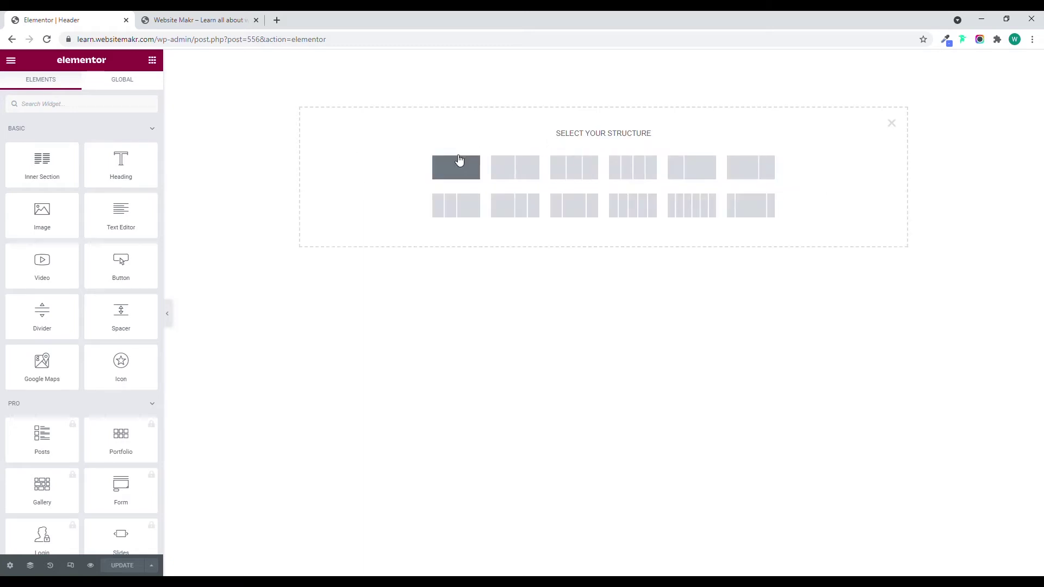
left_click(893, 124)
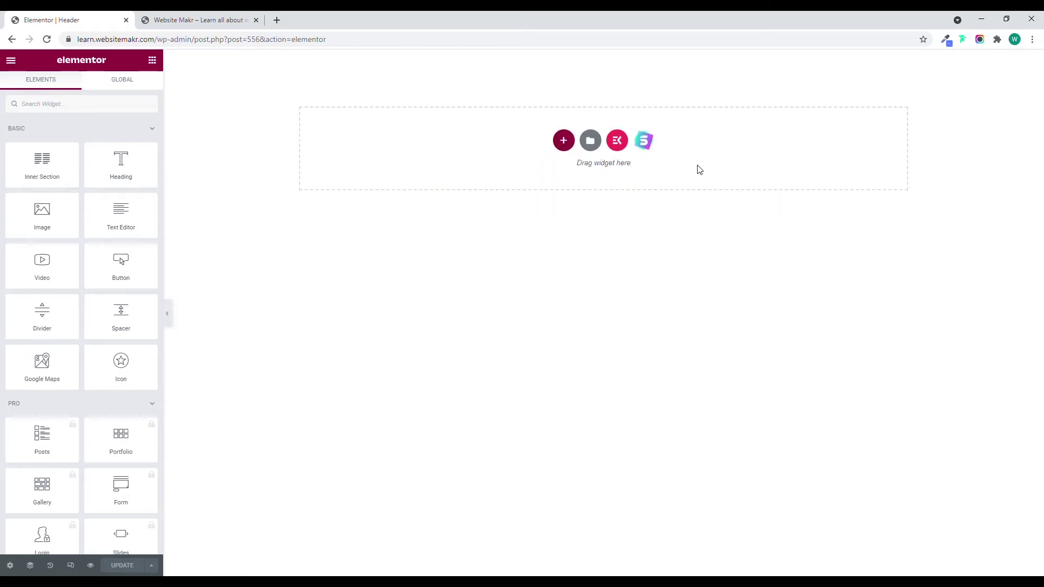
left_click(618, 142)
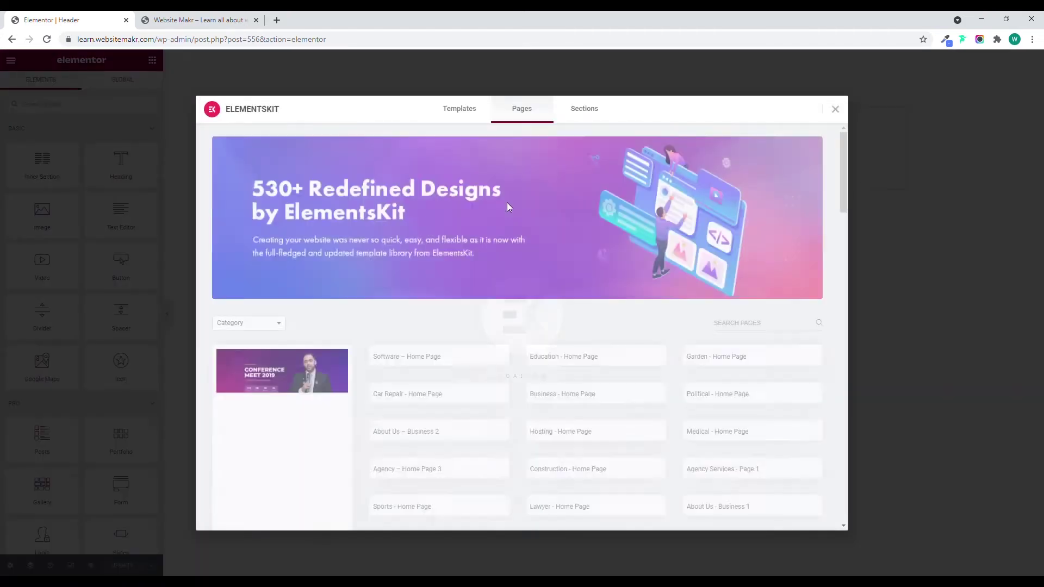
left_click(249, 324)
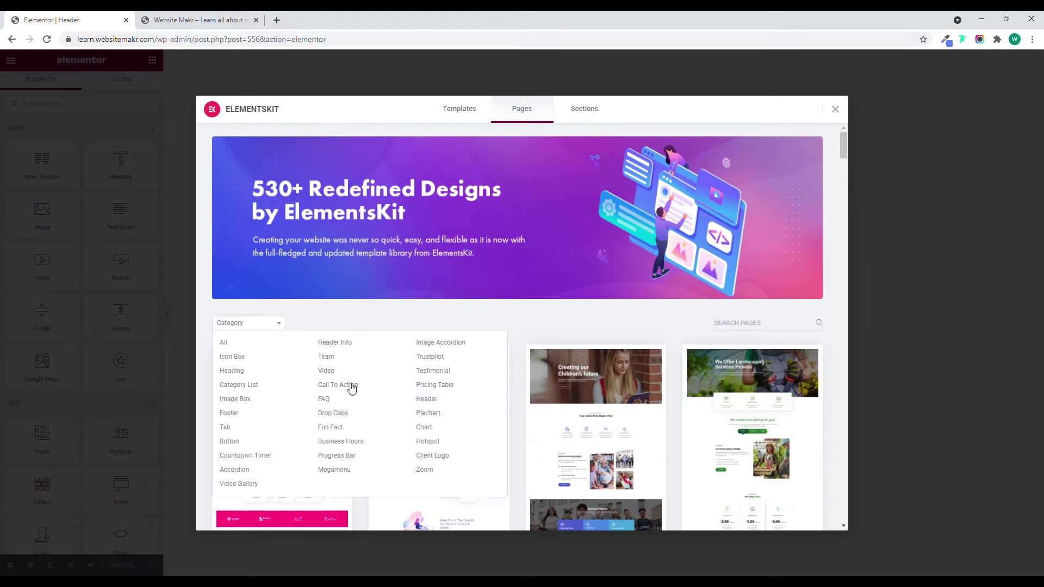
left_click(426, 402)
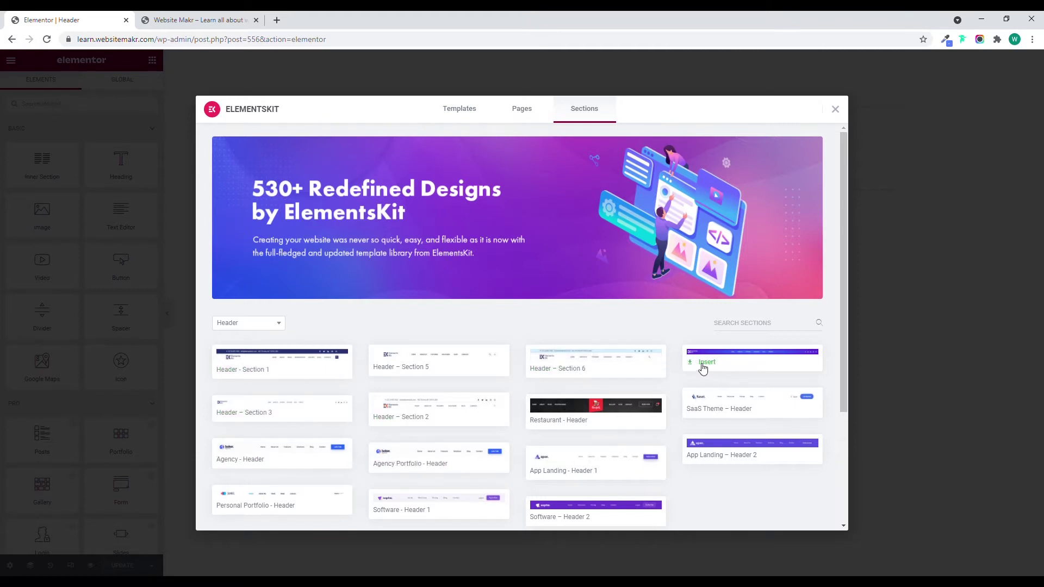
left_click(702, 367)
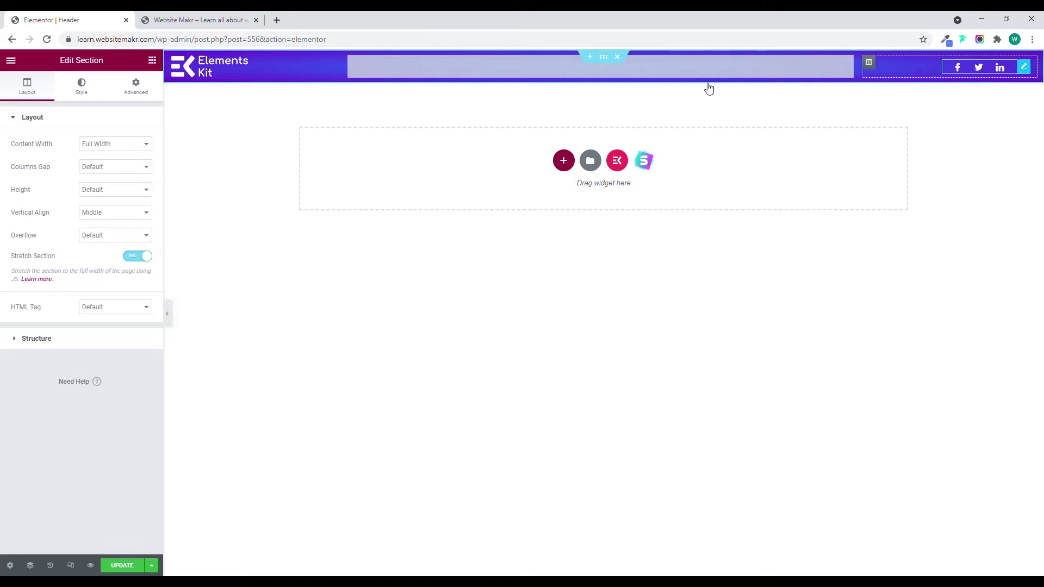
Assign Primary Menu to the header's navigation widget, and open the social icons and logo image settings for review
left_click(1010, 73)
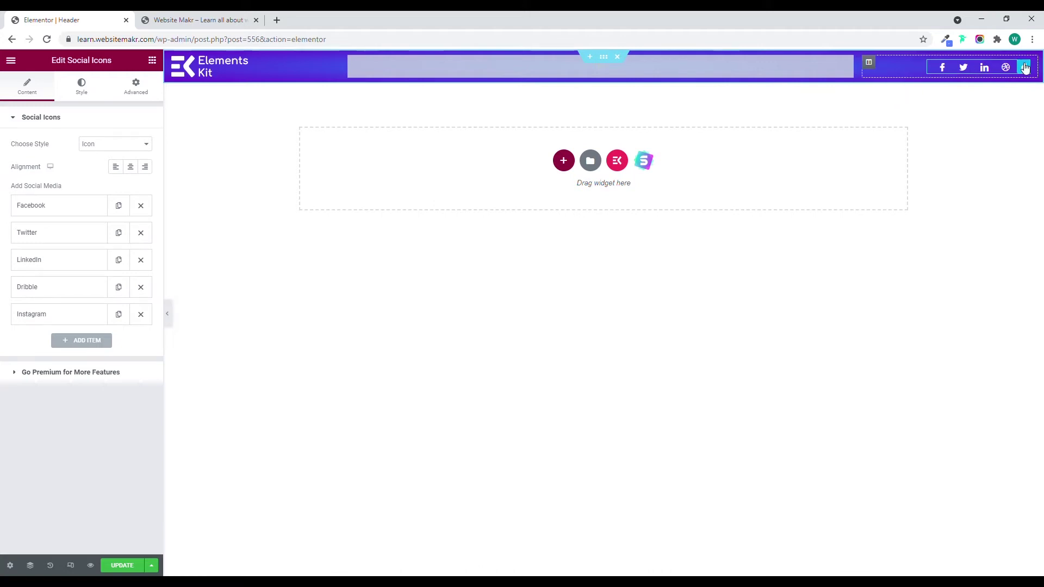
left_click(849, 64)
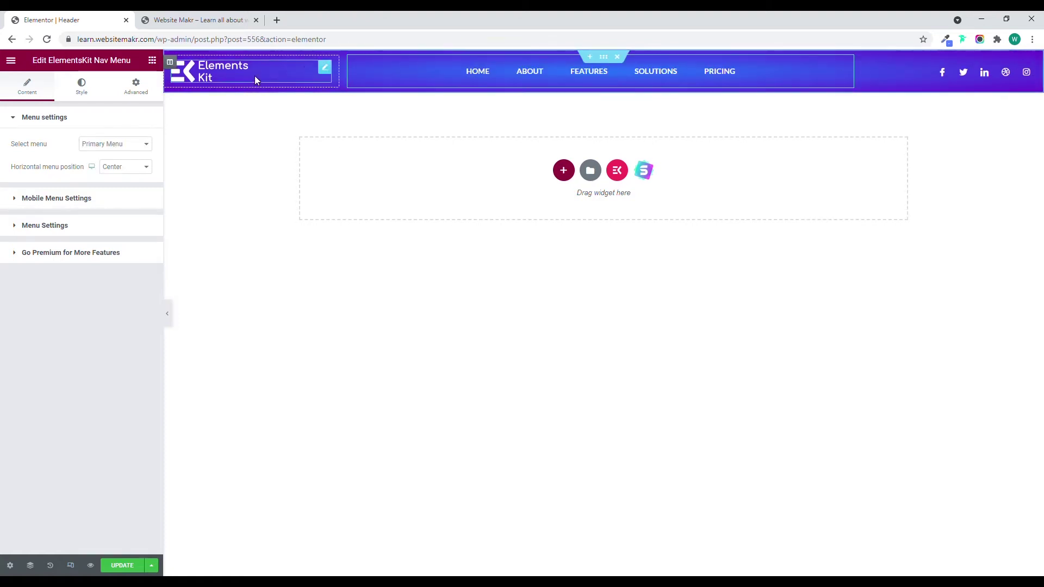
left_click(326, 69)
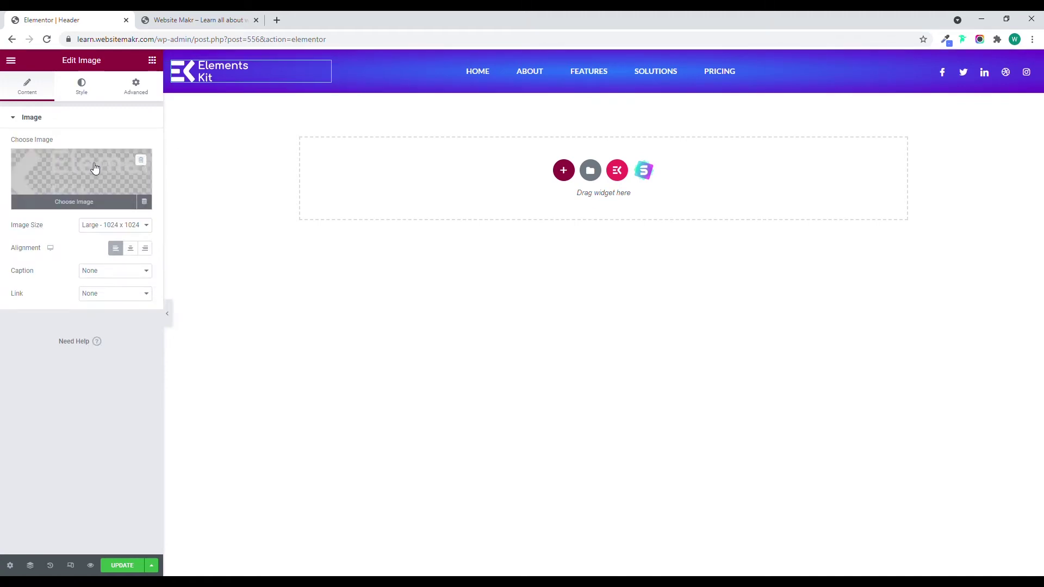
left_click(112, 118)
left_click(112, 118)
Change the header section's background from a gradient to the classic type with a solid black color
left_click(608, 59)
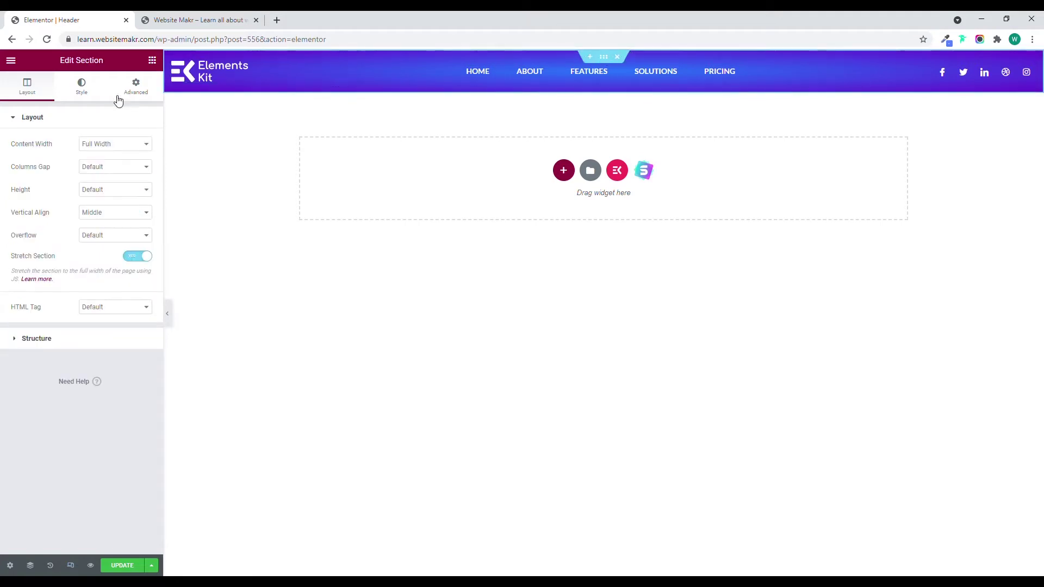
left_click(87, 90)
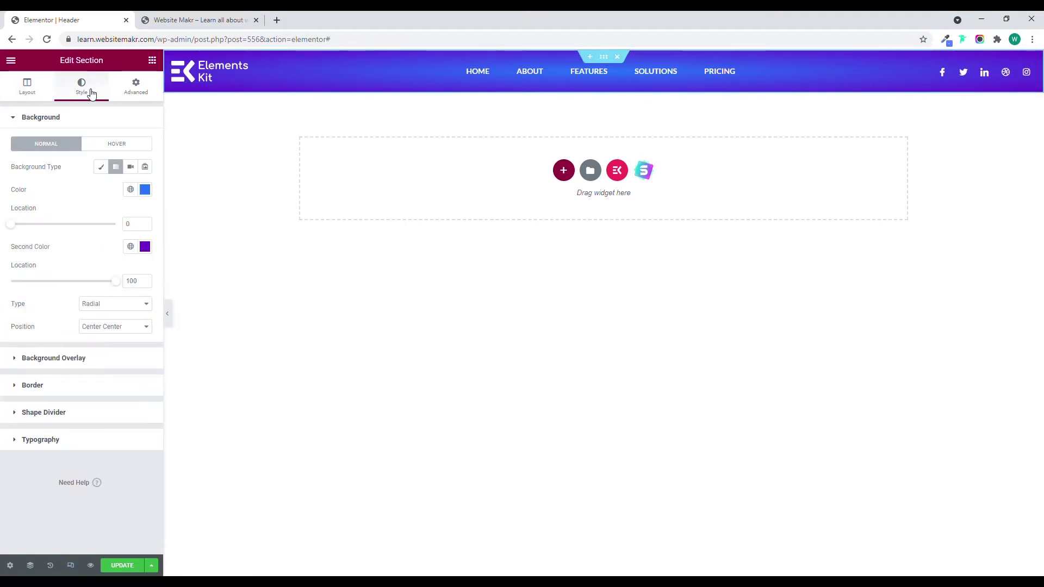
left_click(100, 167)
left_click(144, 189)
left_click_drag(90, 299, 33, 315)
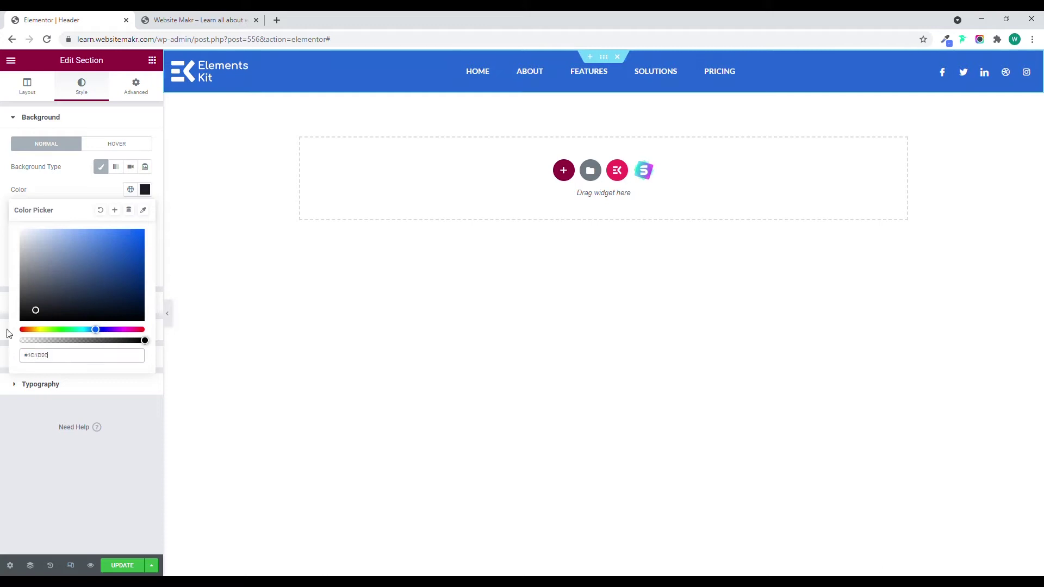
left_click(242, 94)
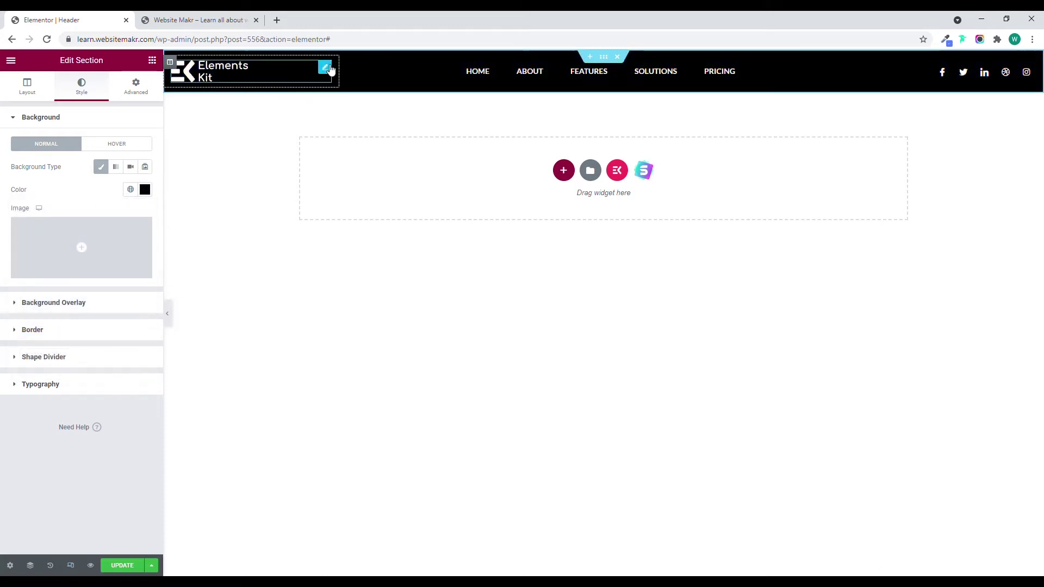
Replace the ElementsKit logo in the header with the white LOGOIPSUM image from the media library
left_click(228, 76)
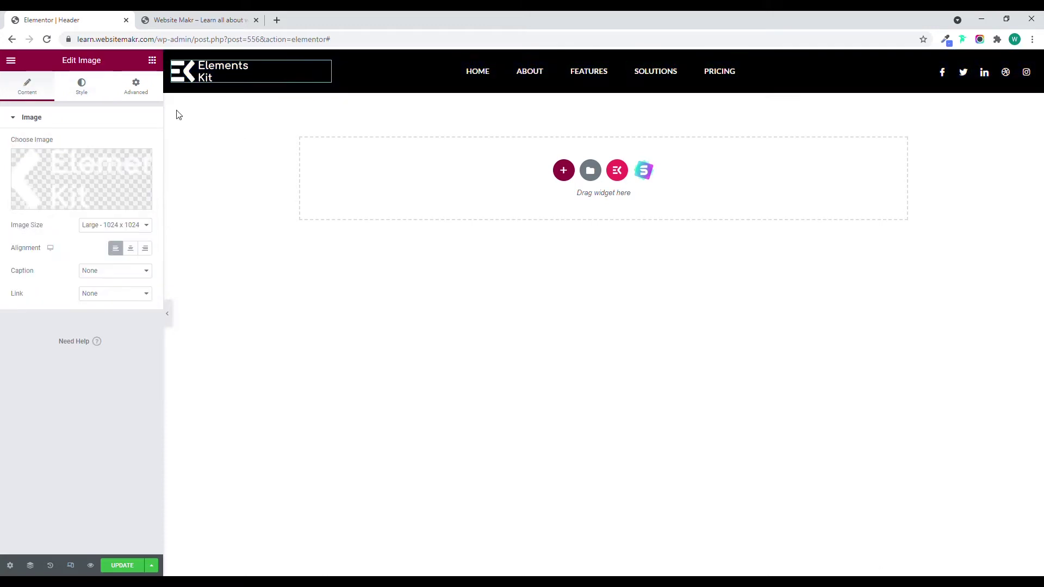
left_click(97, 177)
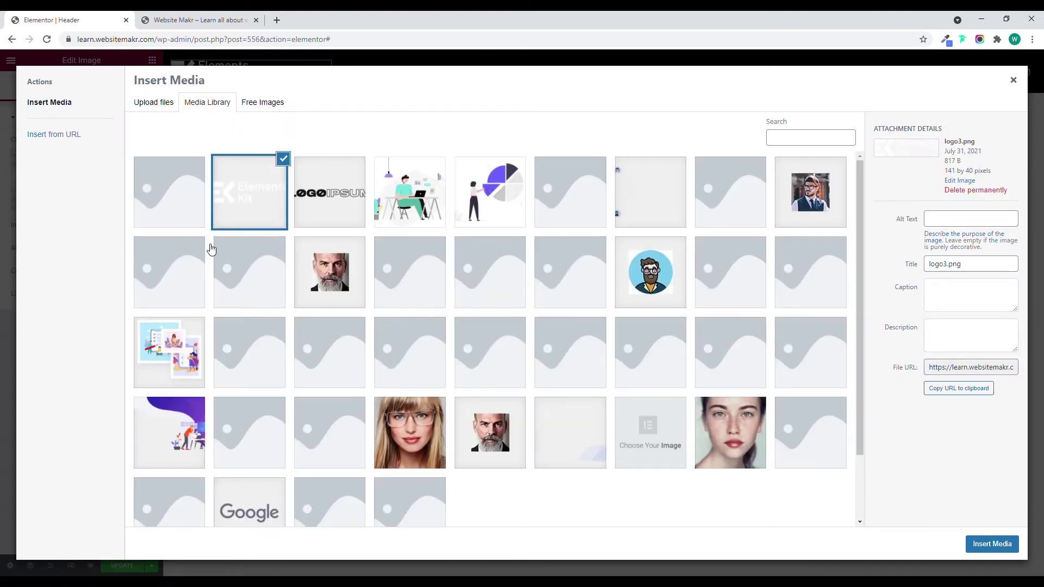
left_click(332, 211)
scroll(332, 211, "down", 2)
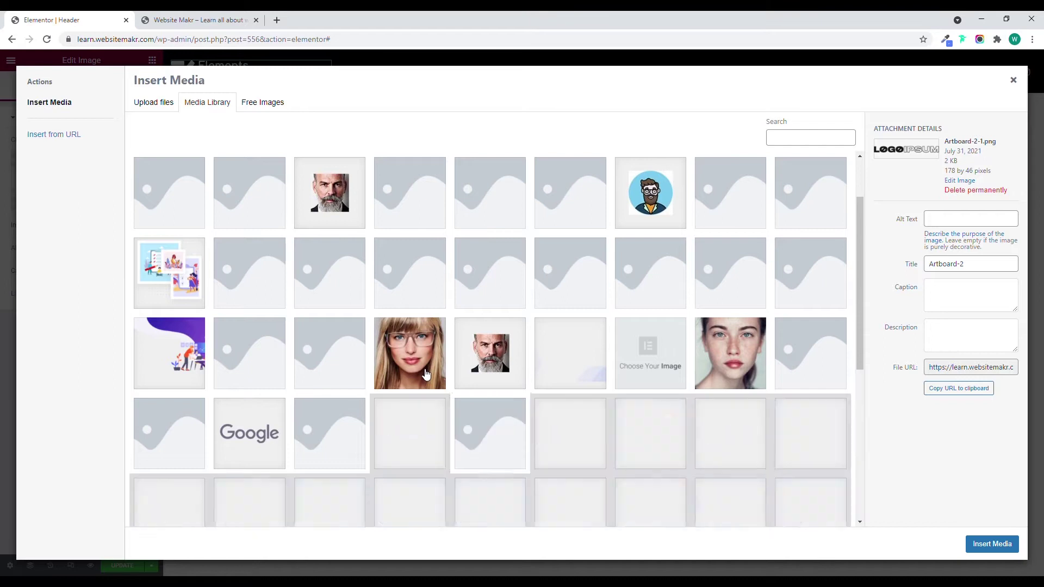
scroll(463, 392, "down", 6)
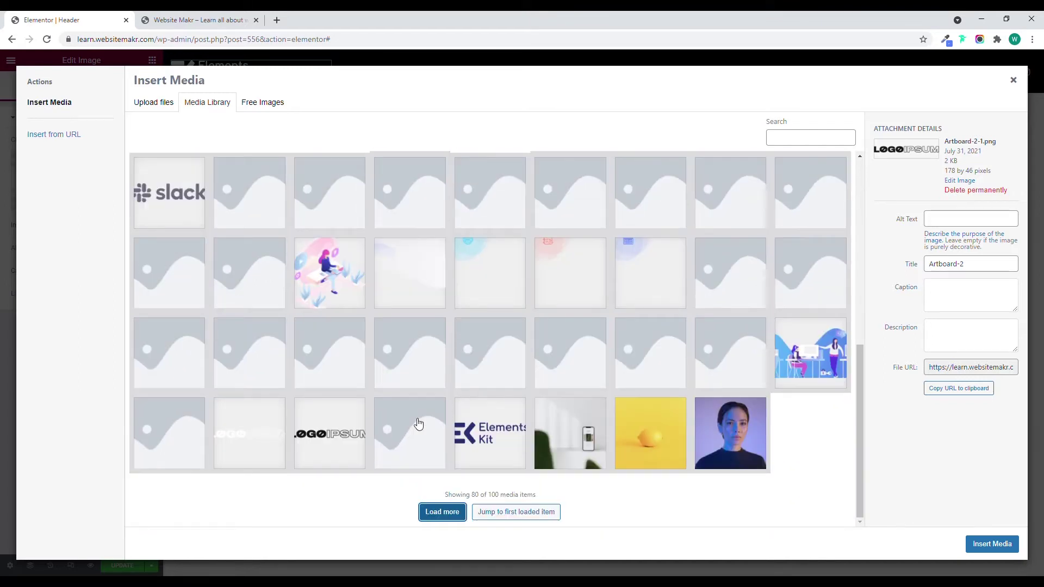
left_click(234, 437)
left_click(989, 545)
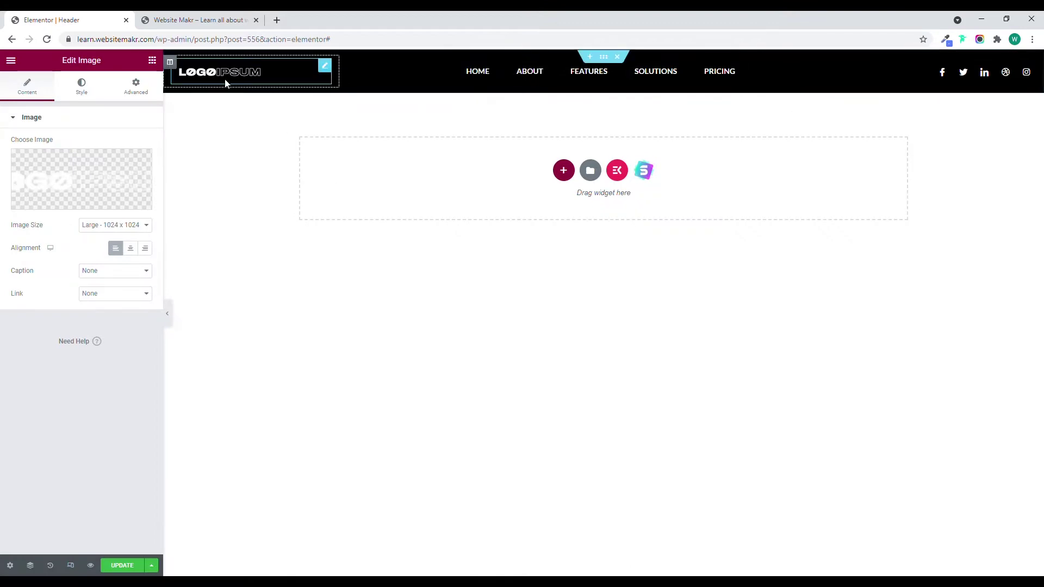
Set the header section's content width to Boxed and update the template
left_click(603, 56)
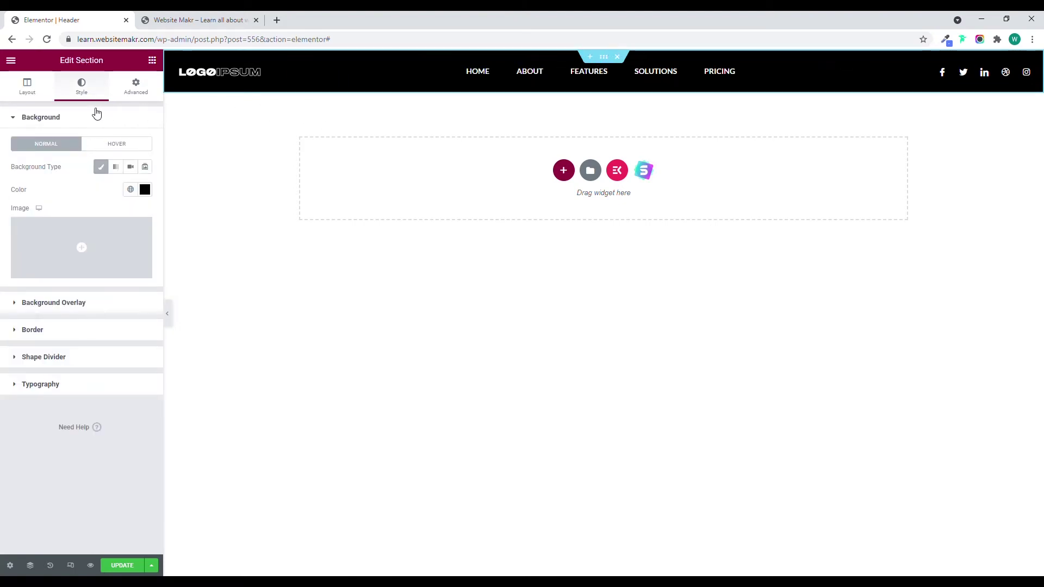
left_click(37, 89)
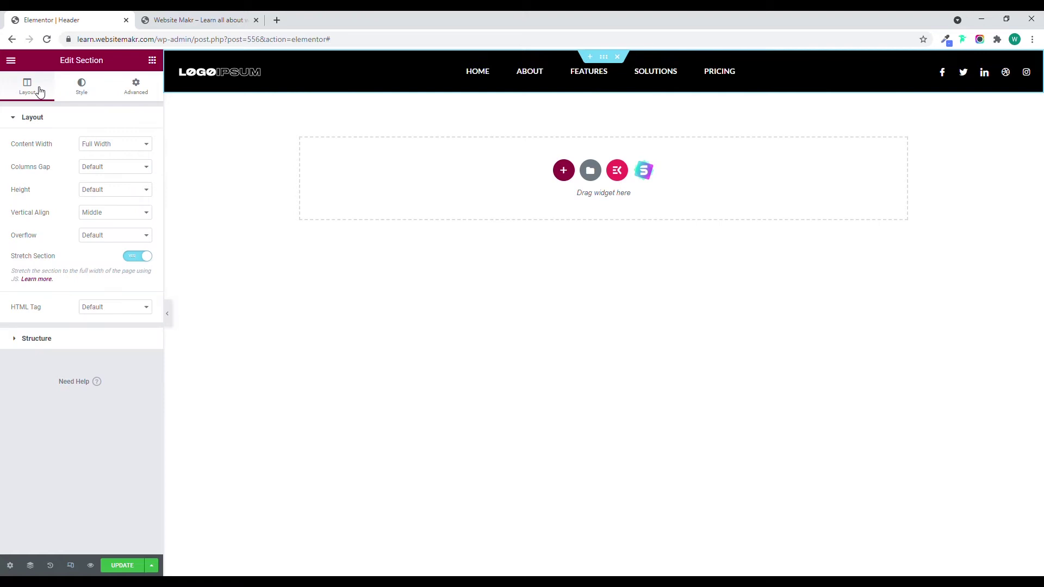
left_click(108, 158)
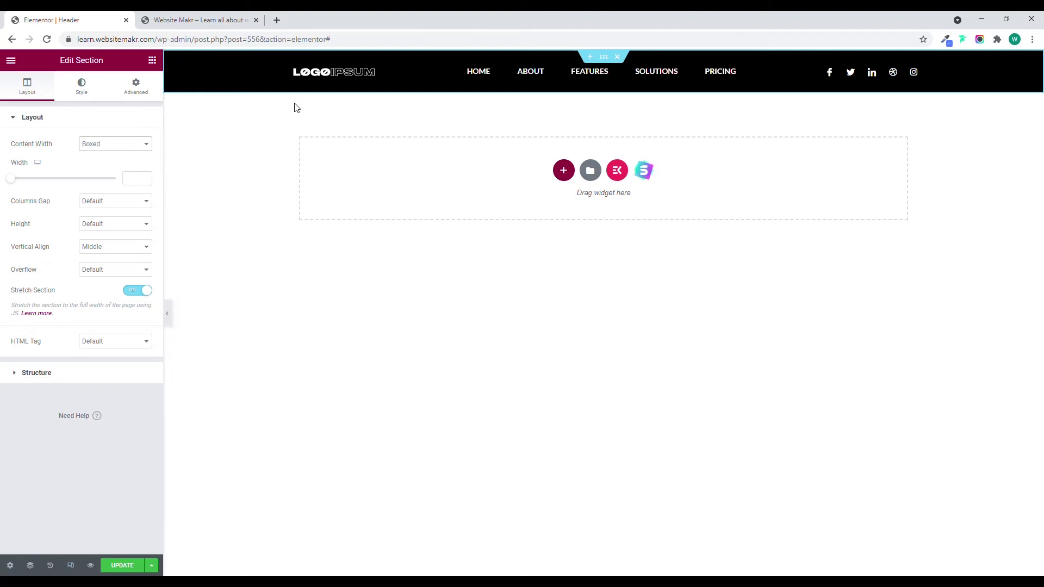
left_click(125, 566)
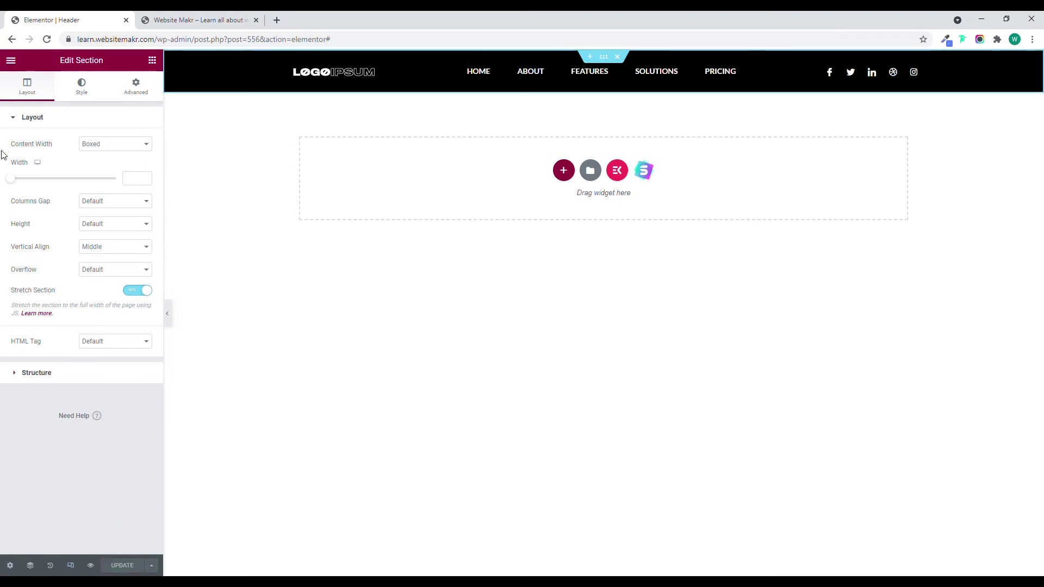
Exit the Elementor editor, open the live site in a new tab, and compare its header with the previously loaded version
left_click(12, 60)
left_click(69, 252)
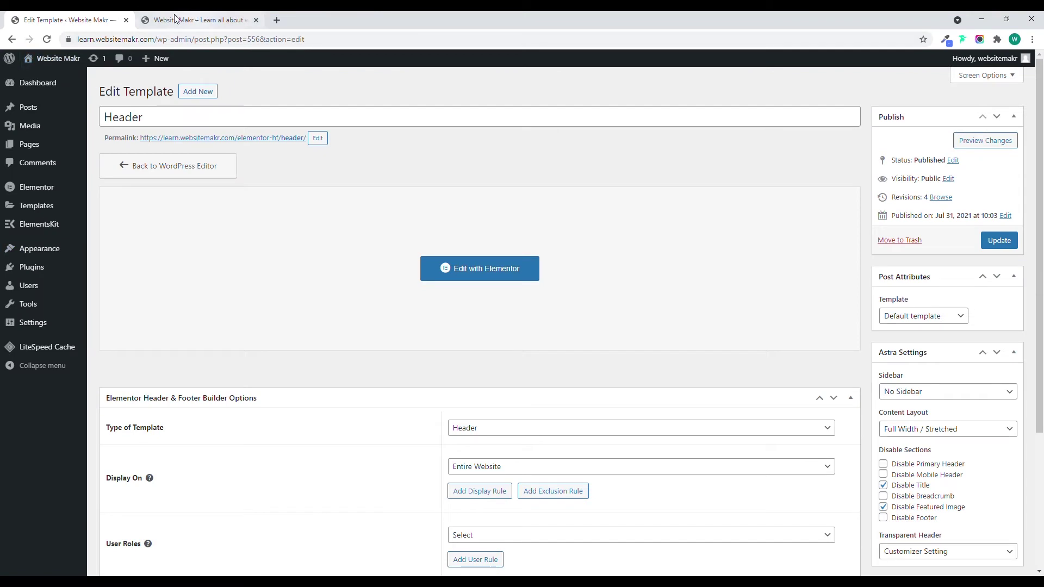
middle_click(70, 85)
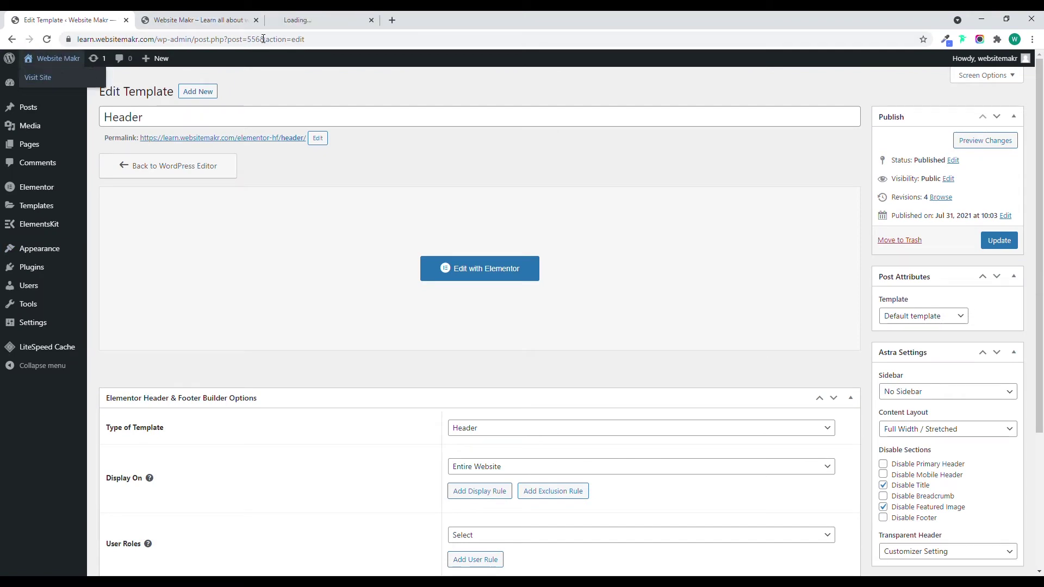
left_click(301, 20)
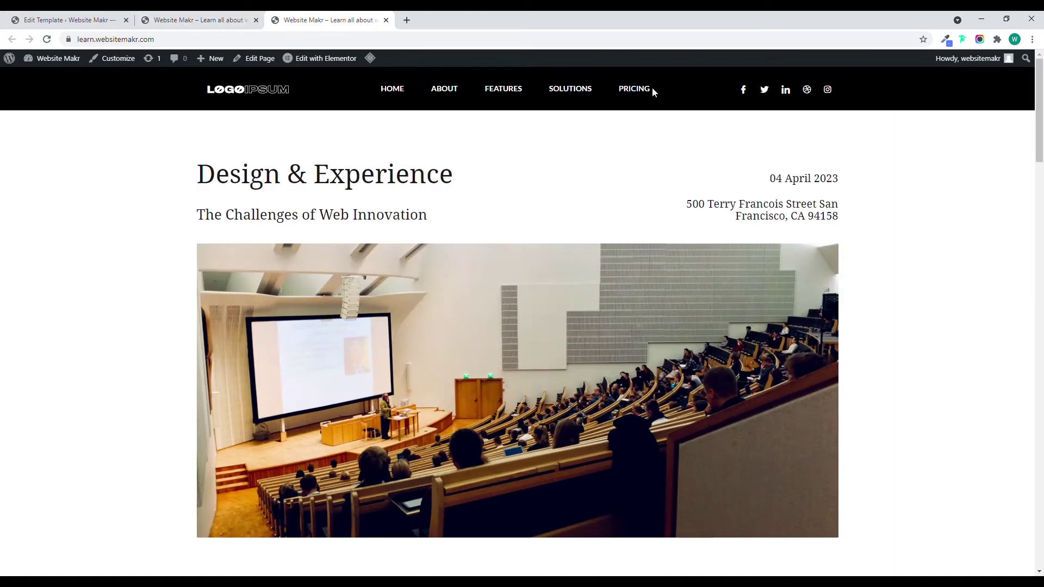
left_click(167, 23)
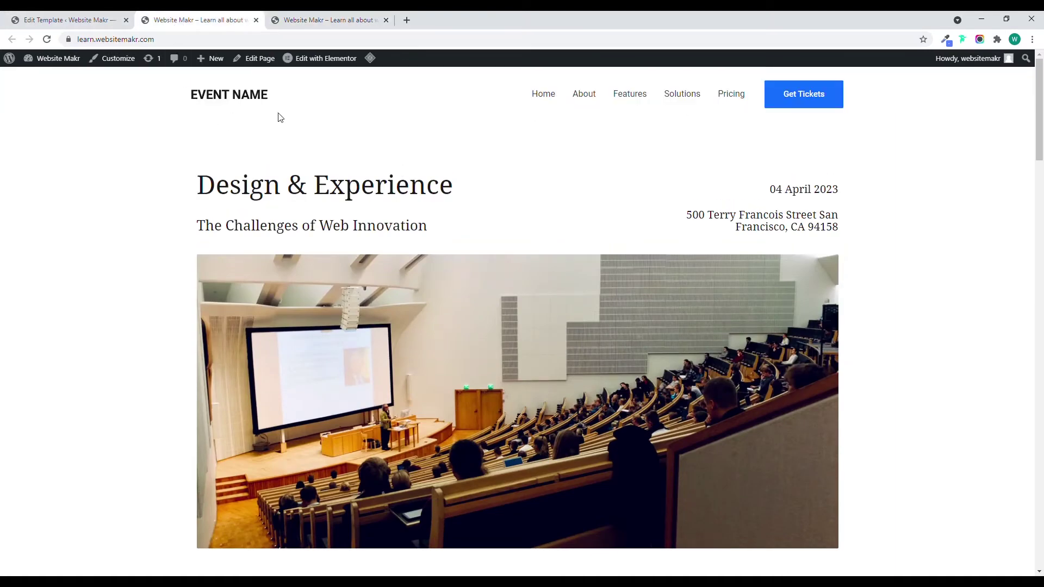
left_click(303, 17)
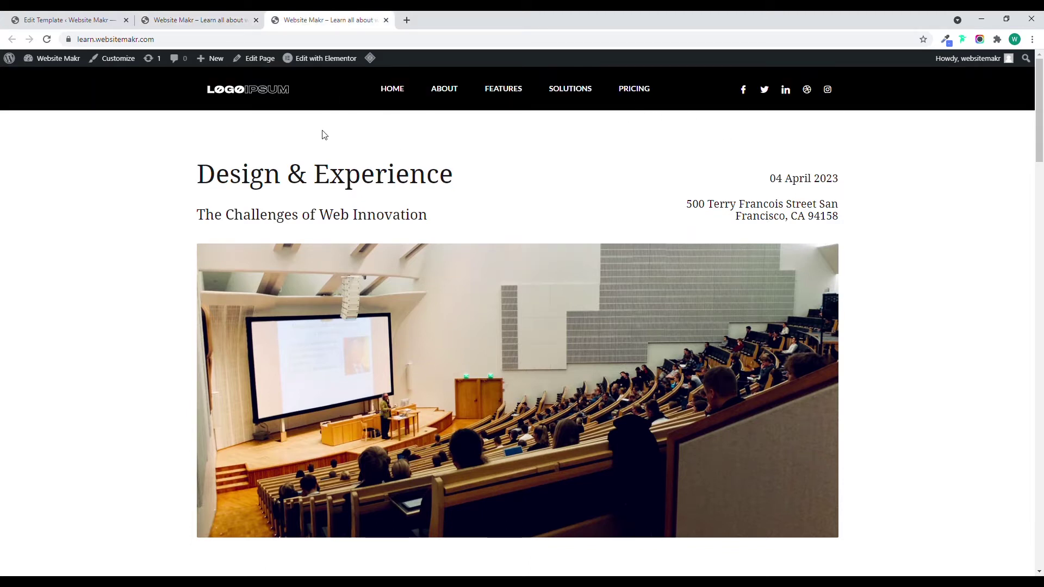
Examine the live homepage down to its existing footer and return to the header
scroll(324, 135, "down", 15)
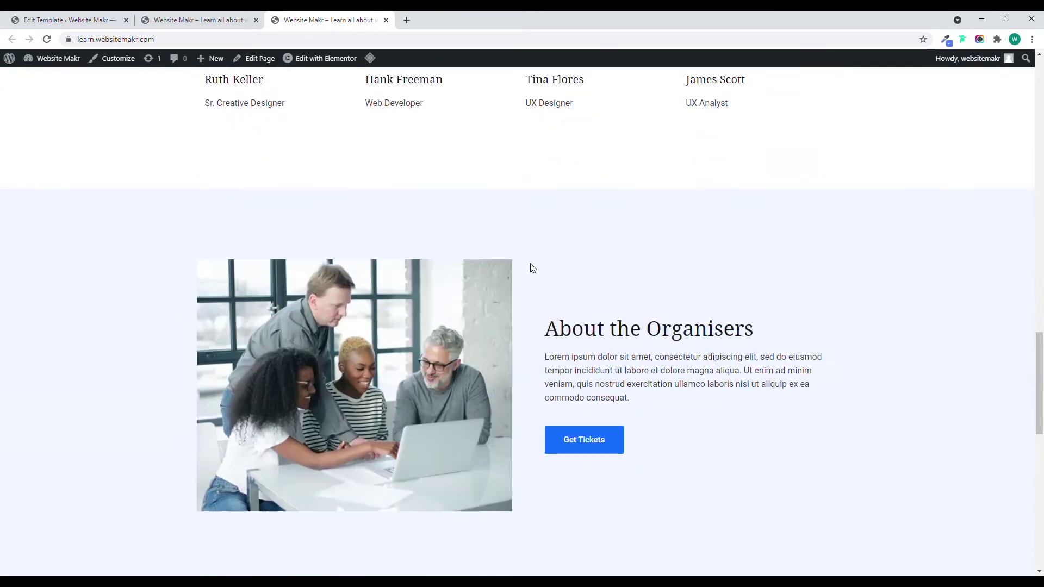
scroll(533, 268, "down", 10)
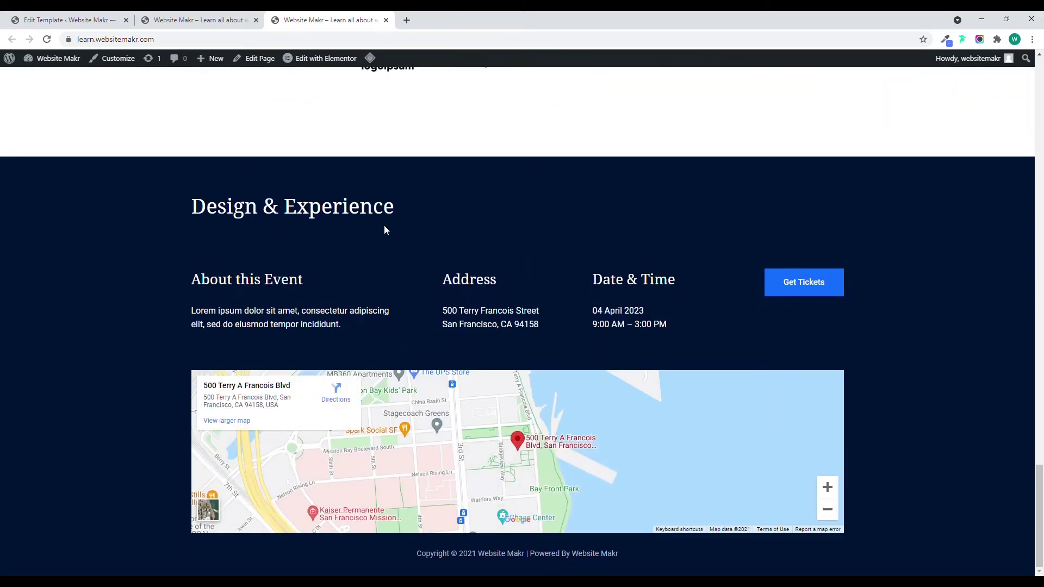
scroll(332, 187, "up", 15)
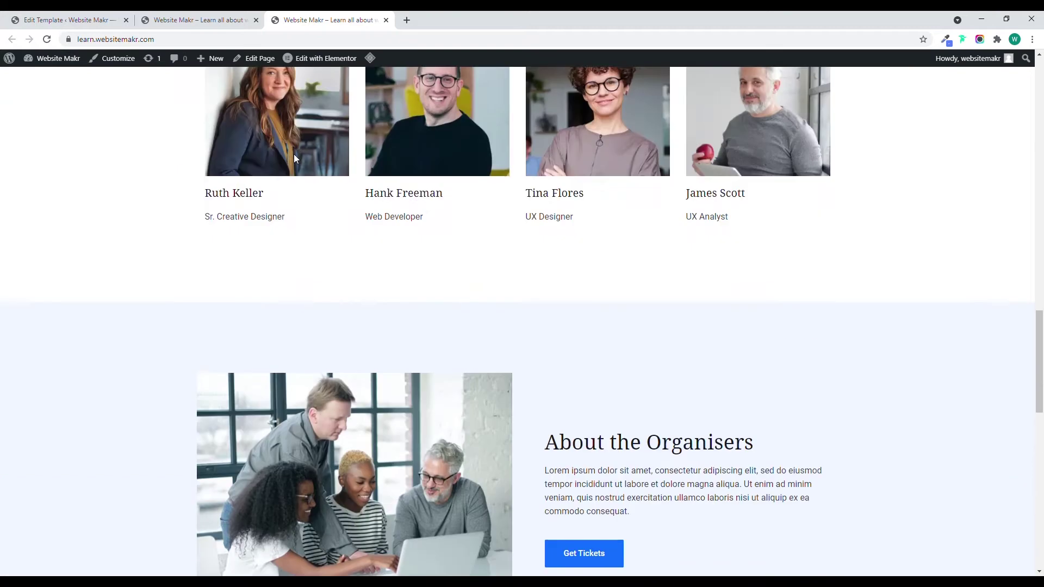
scroll(294, 158, "up", 10)
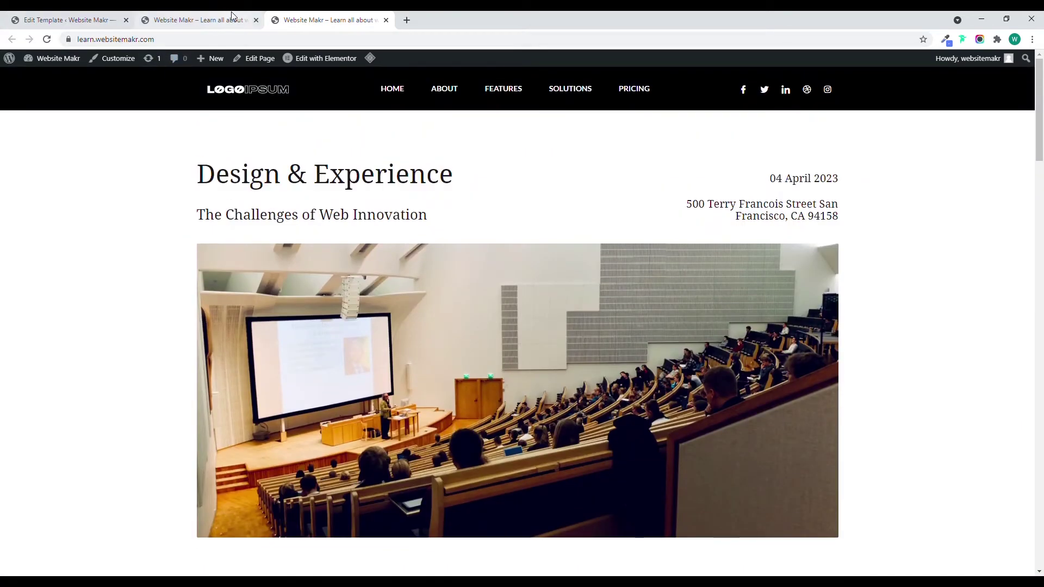
Add a new Elementor Header & Footer Builder template of type Footer, displayed on Entire Website
left_click(77, 15)
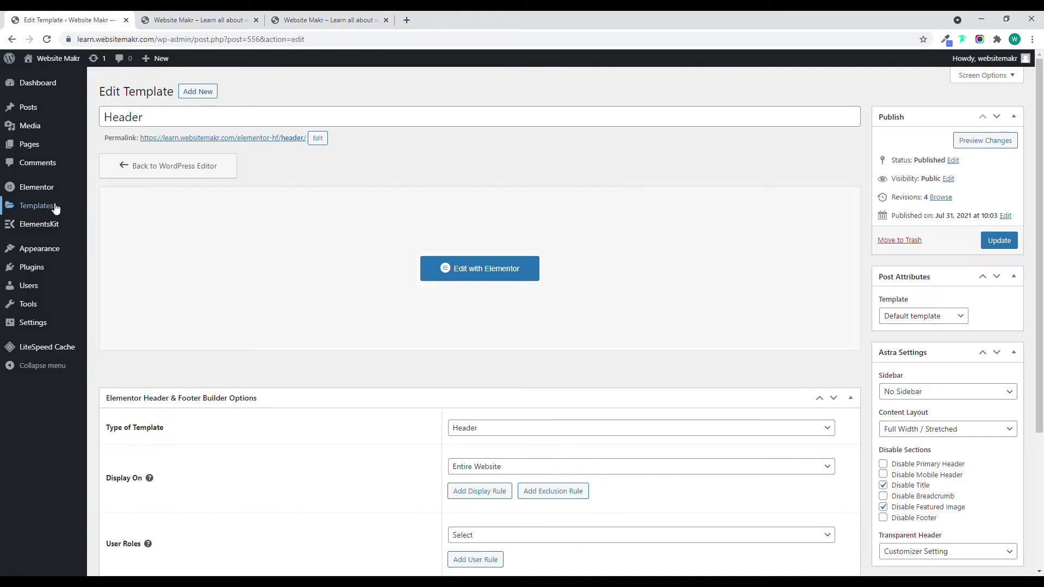
mouse_move(48, 248)
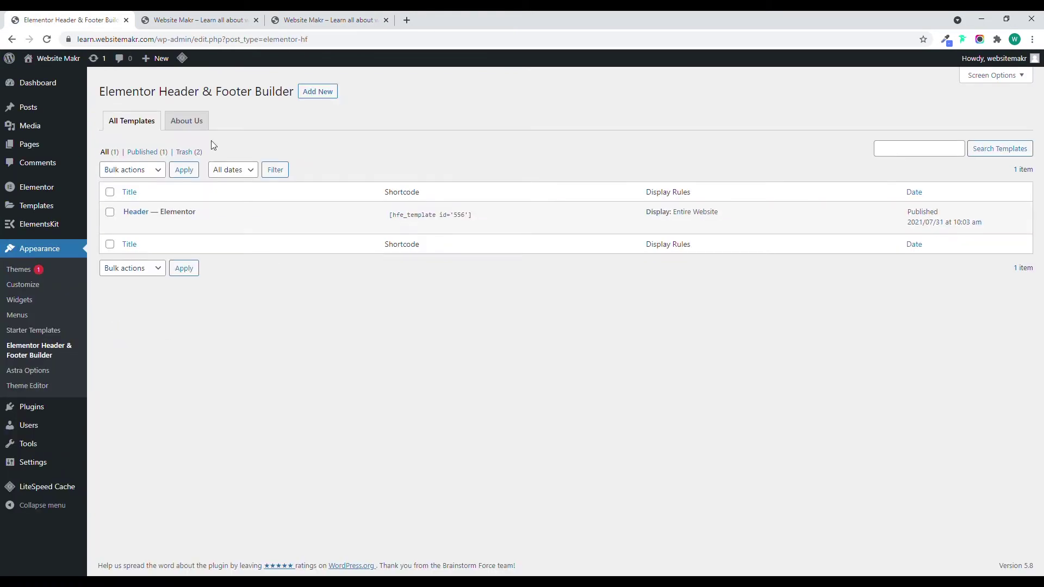
left_click(316, 92)
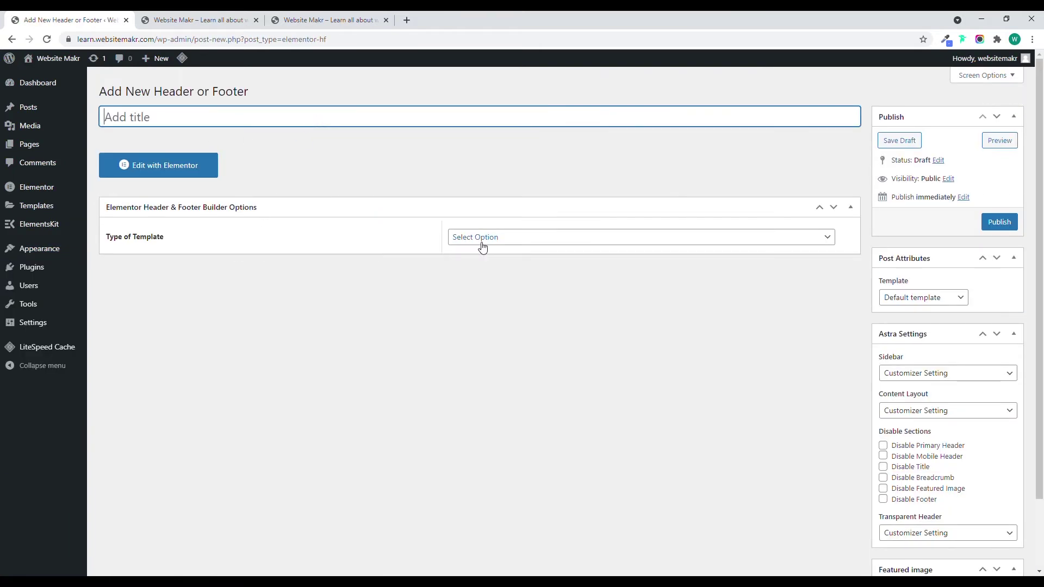
left_click(481, 243)
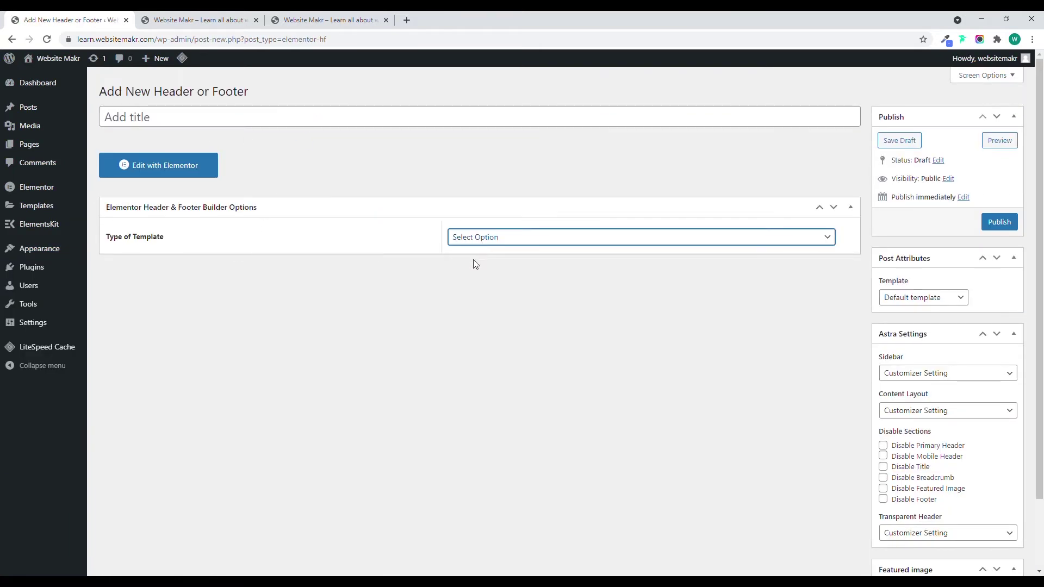
left_click(467, 288)
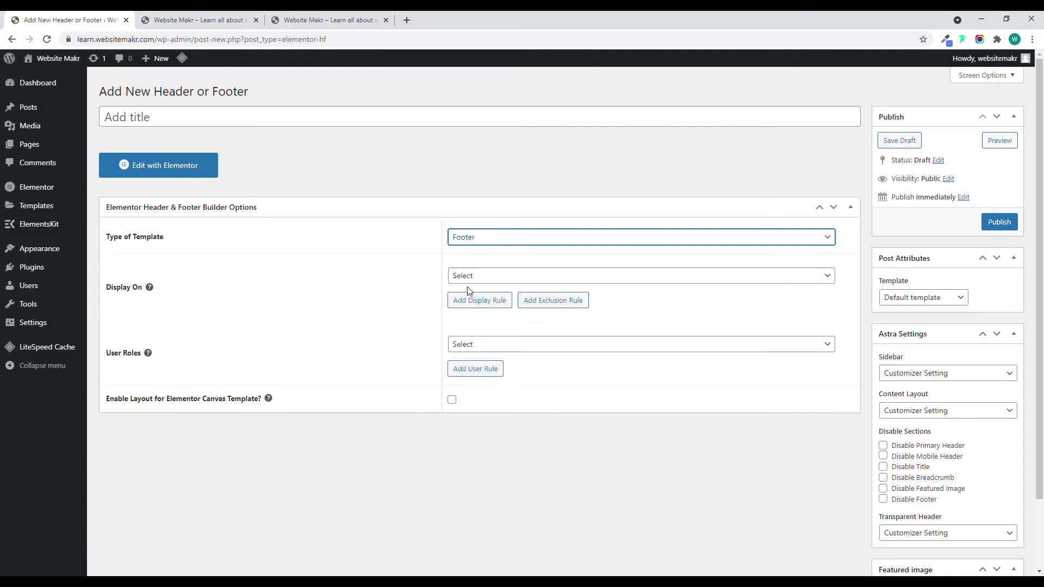
left_click(476, 277)
left_click(484, 315)
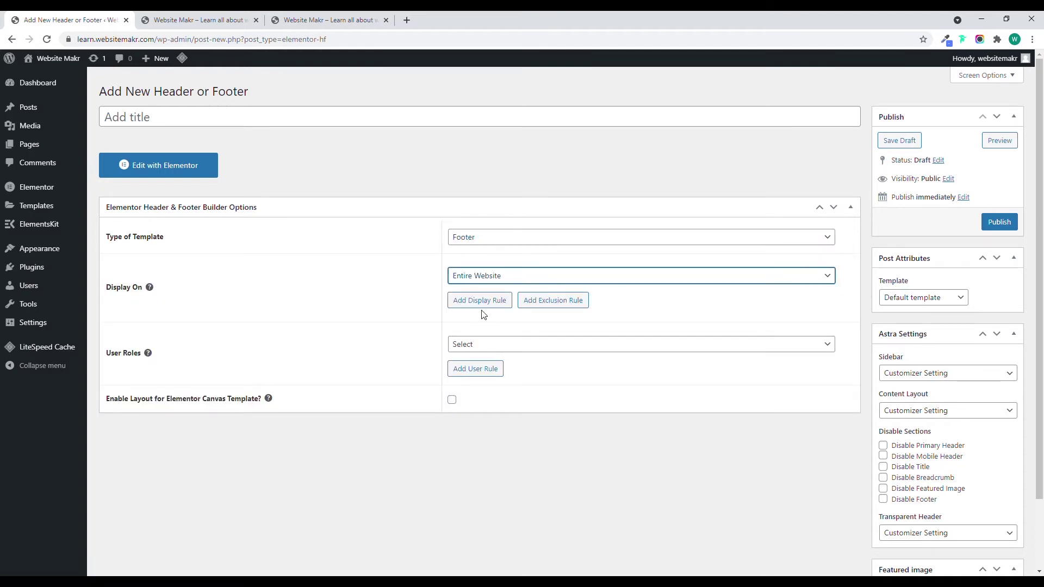
Title the new template "Footer" and publish it
left_click(306, 120)
type("Footer")
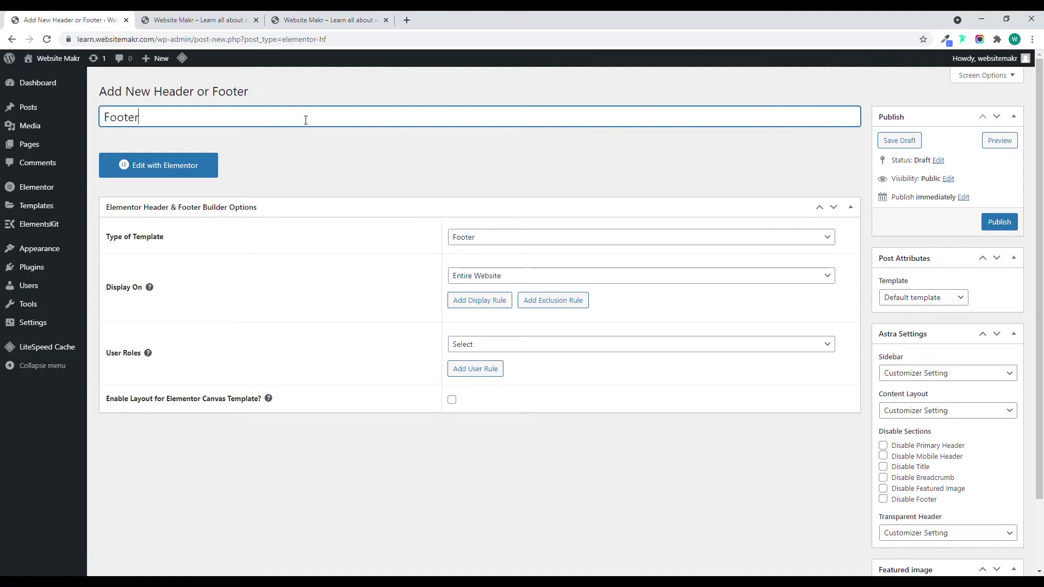
left_click(370, 159)
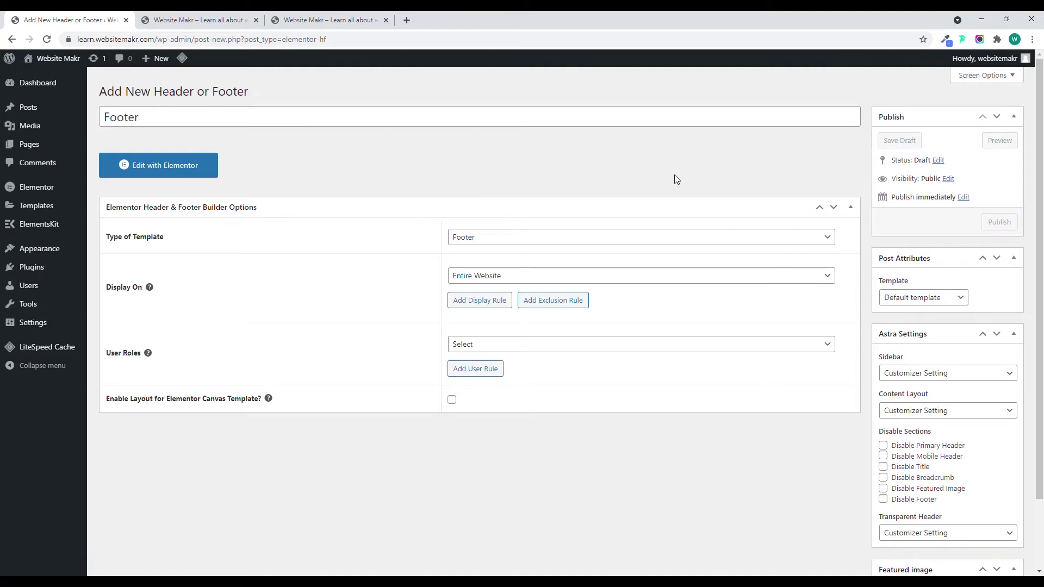
left_click(995, 222)
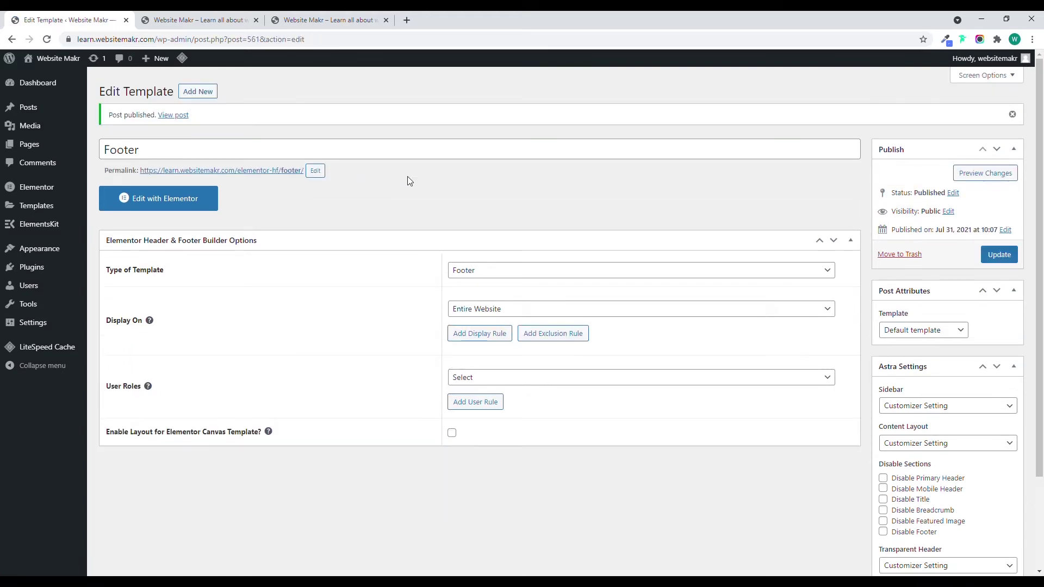
Open the Footer template in the Elementor editor and view the available section structures
left_click(175, 200)
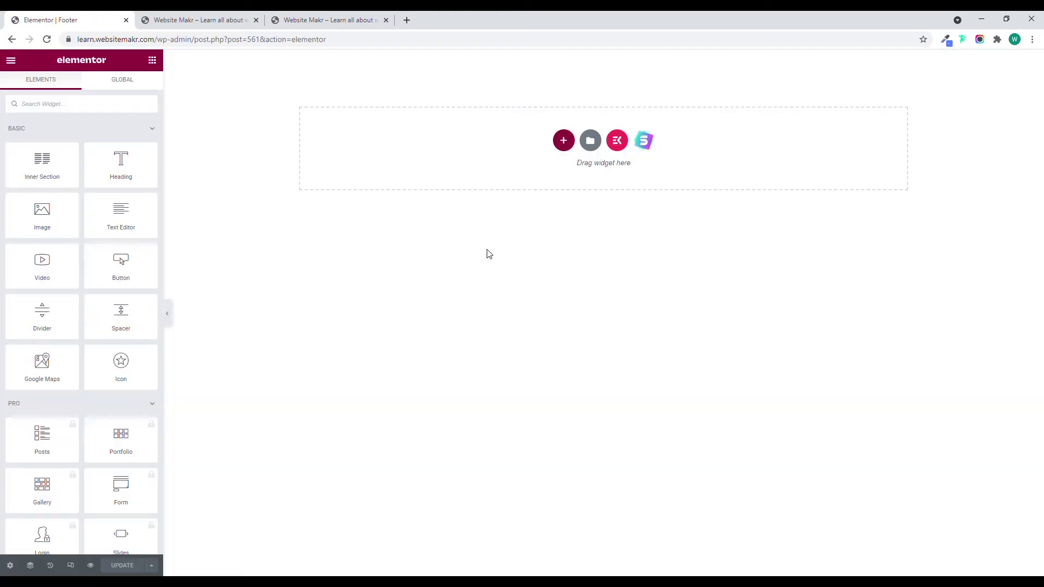
left_click(566, 142)
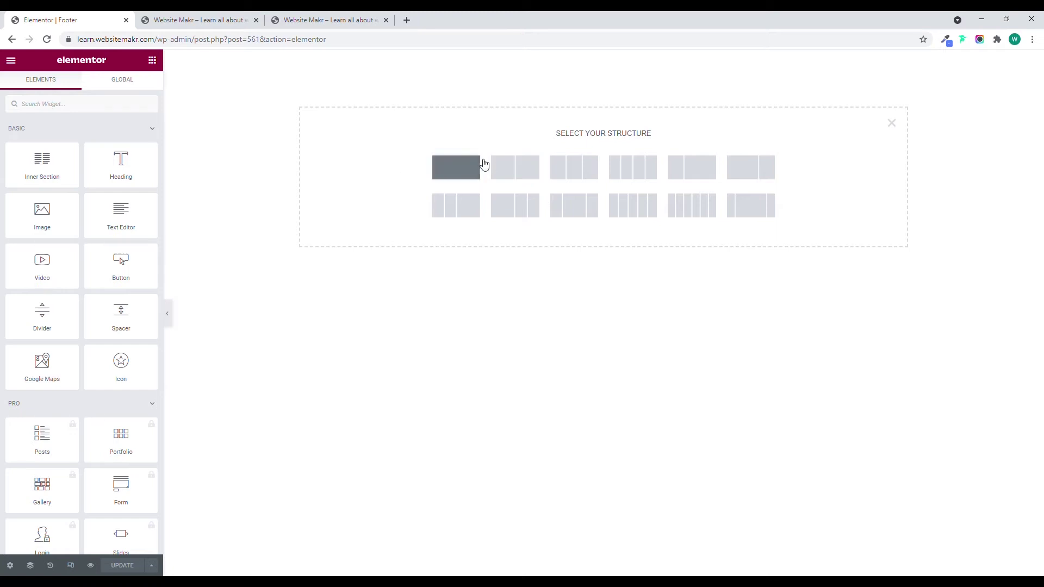
left_click(892, 123)
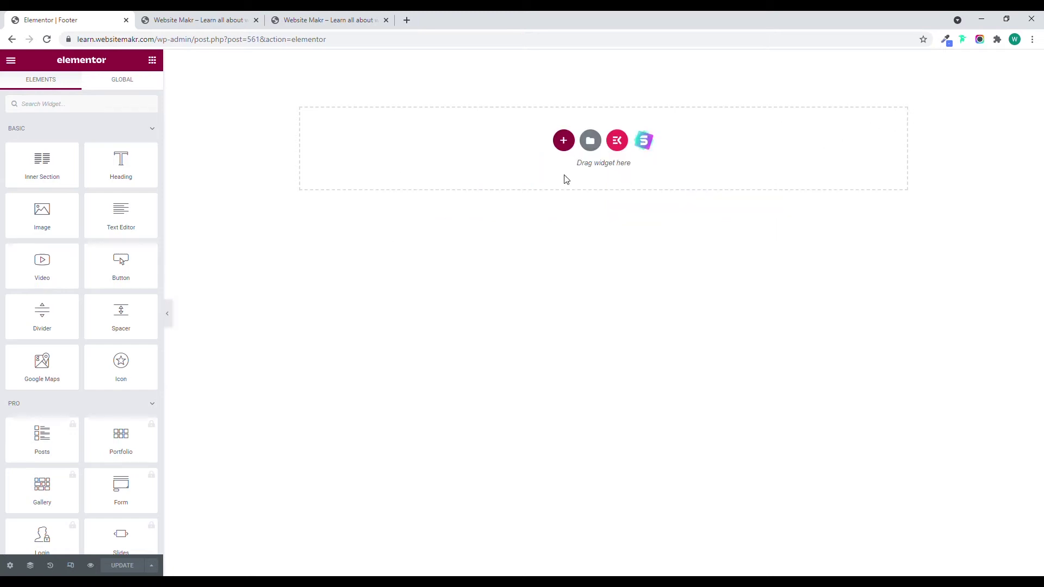
Browse the ElementsKit template library's section designs in the Footer category, then close the library
left_click(620, 143)
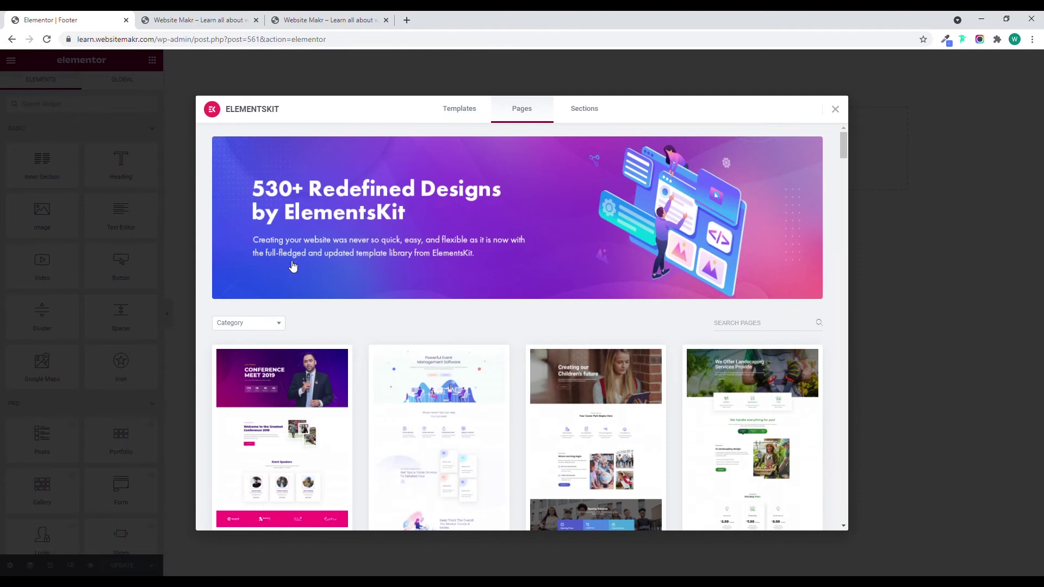
left_click(268, 324)
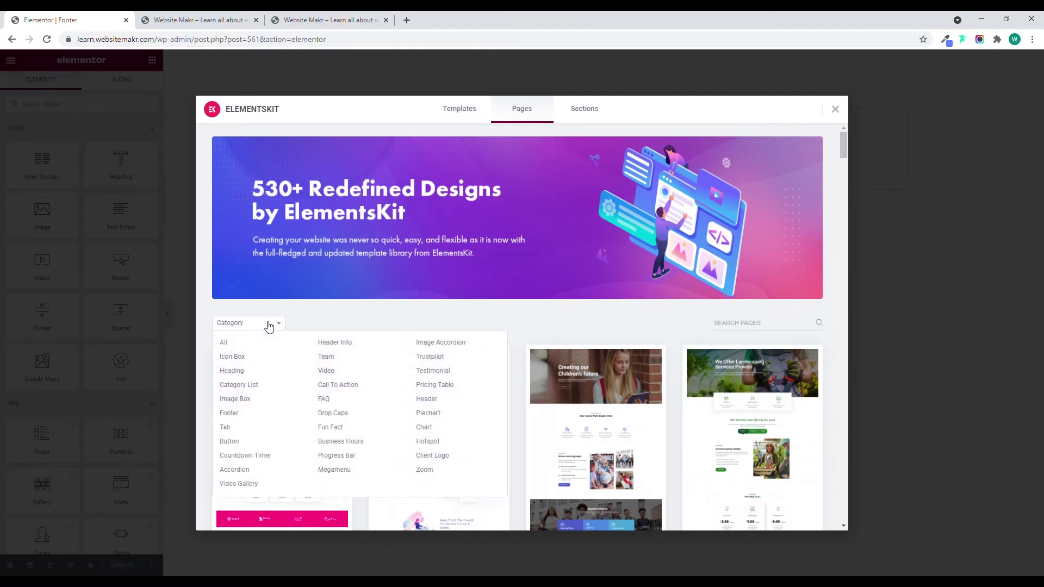
left_click(230, 415)
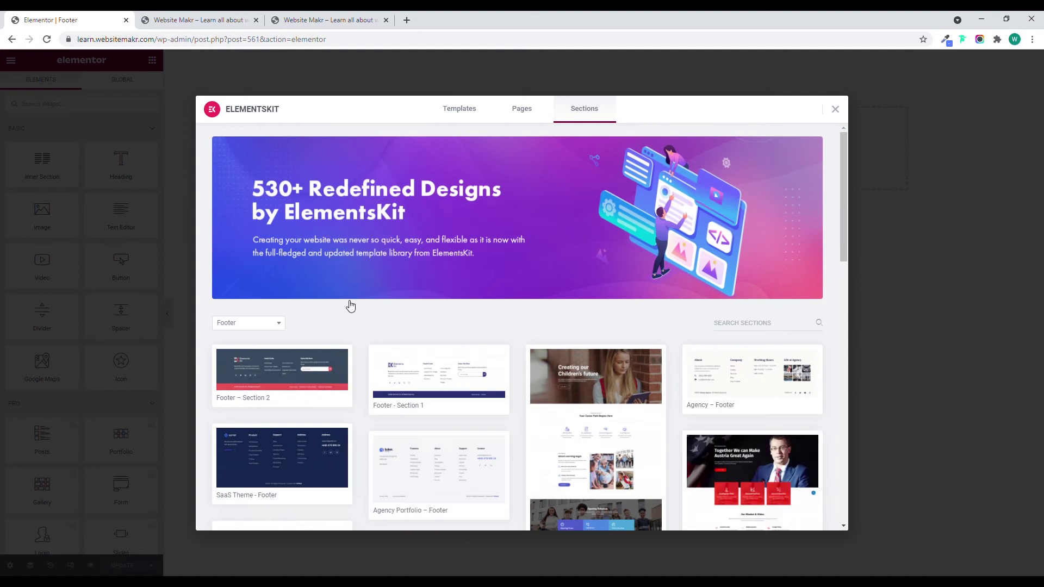
scroll(350, 304, "down", 2)
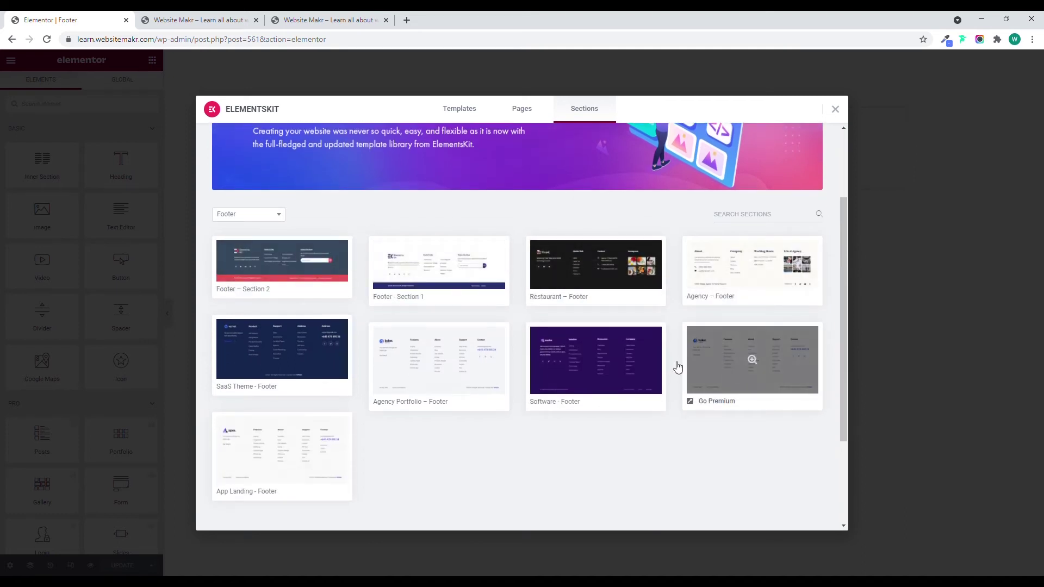
key("Escape")
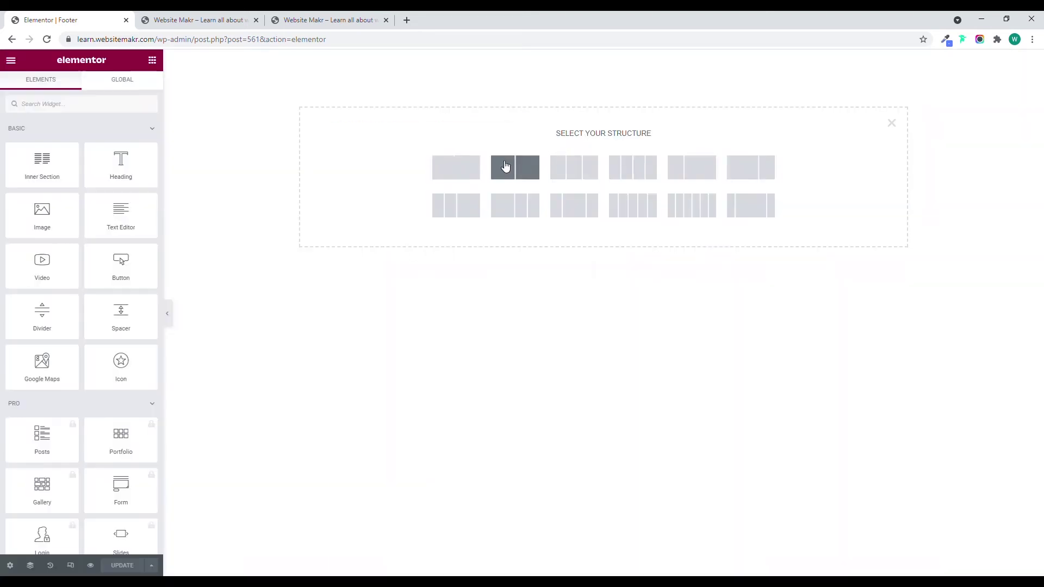
Add a single-column section to the footer and set its content width to Full Width
left_click(451, 169)
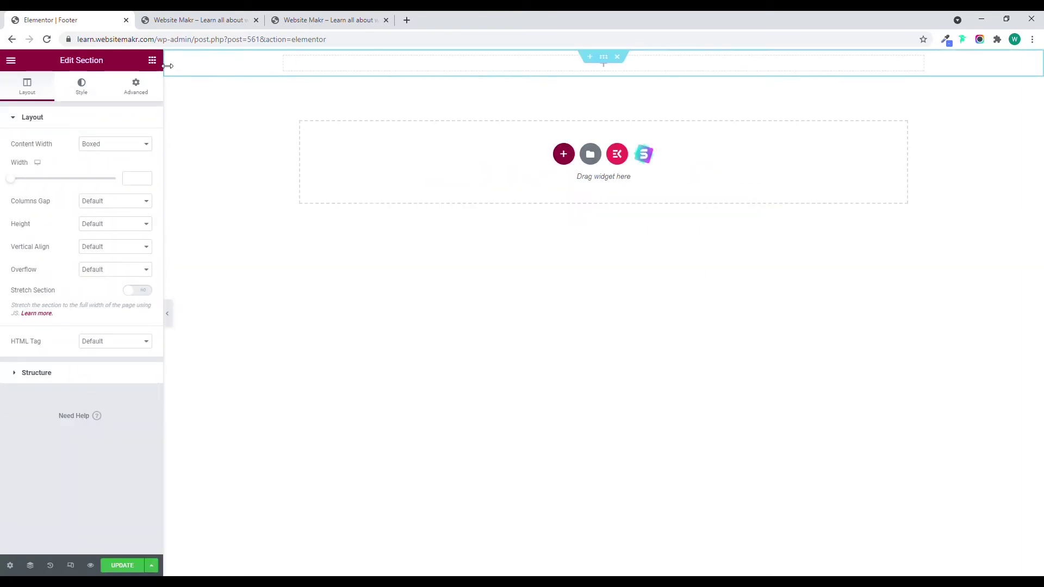
left_click(115, 164)
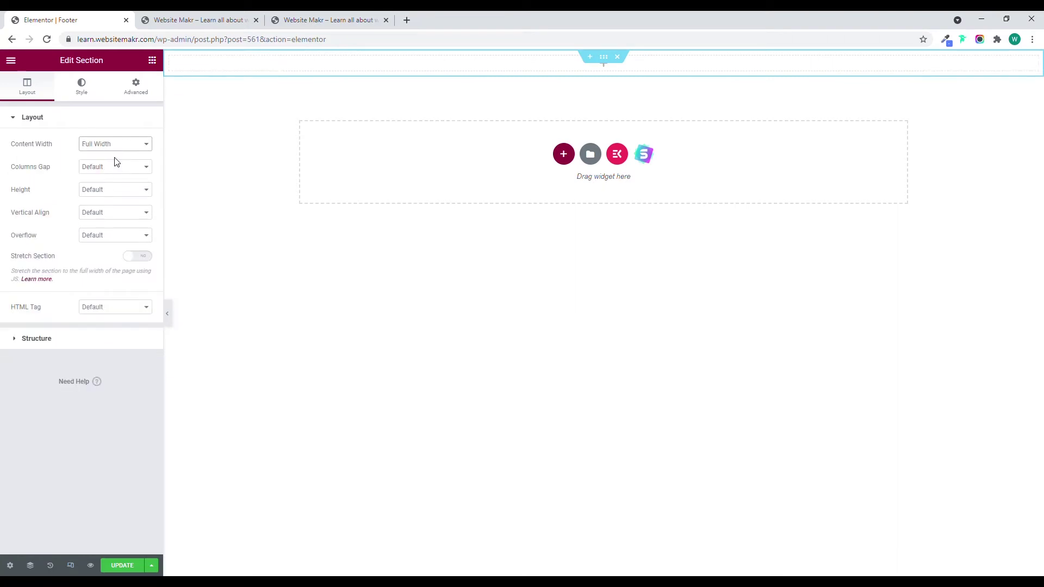
left_click(145, 88)
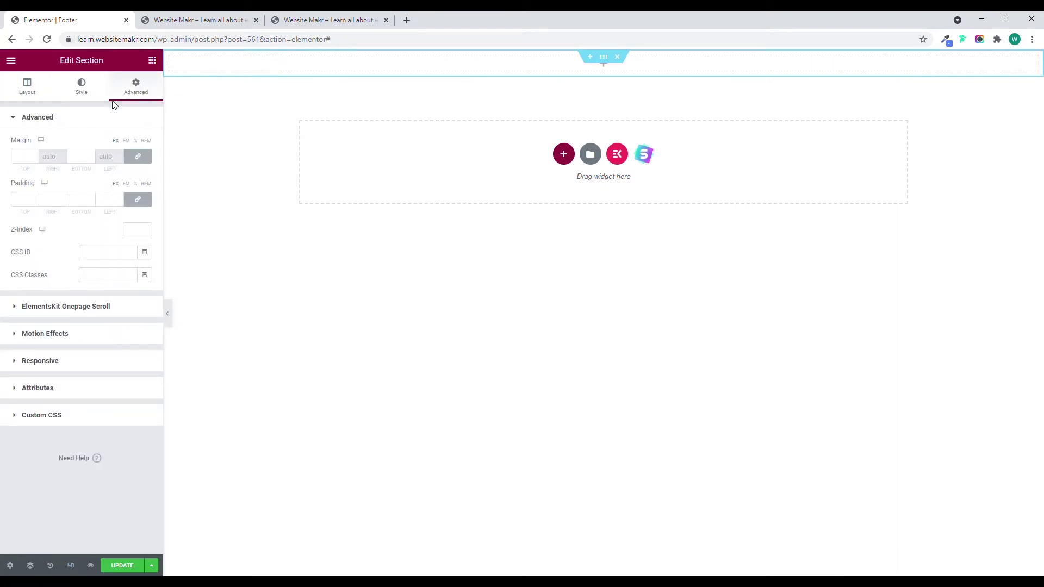
Insert an Inner Section into the full-width section and duplicate its first column twice to make four columns
left_click(153, 62)
left_click_drag(47, 174, 551, 66)
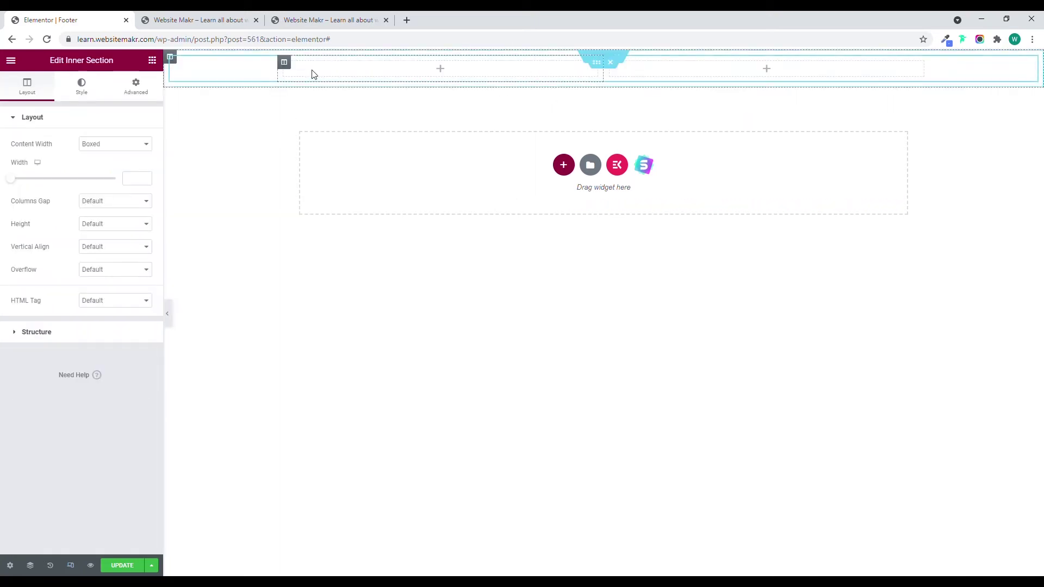
right_click(289, 67)
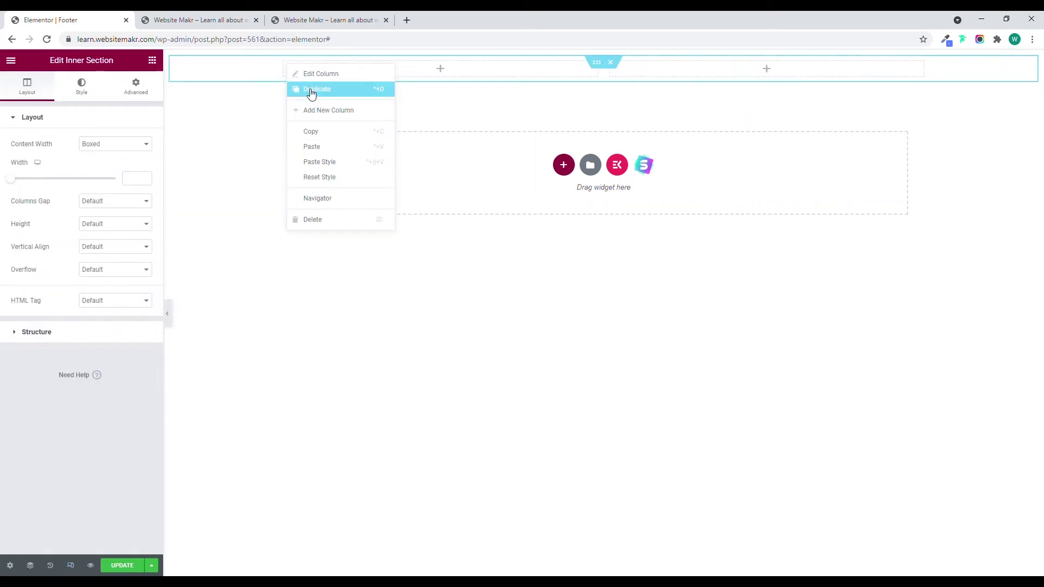
left_click(311, 93)
right_click(290, 67)
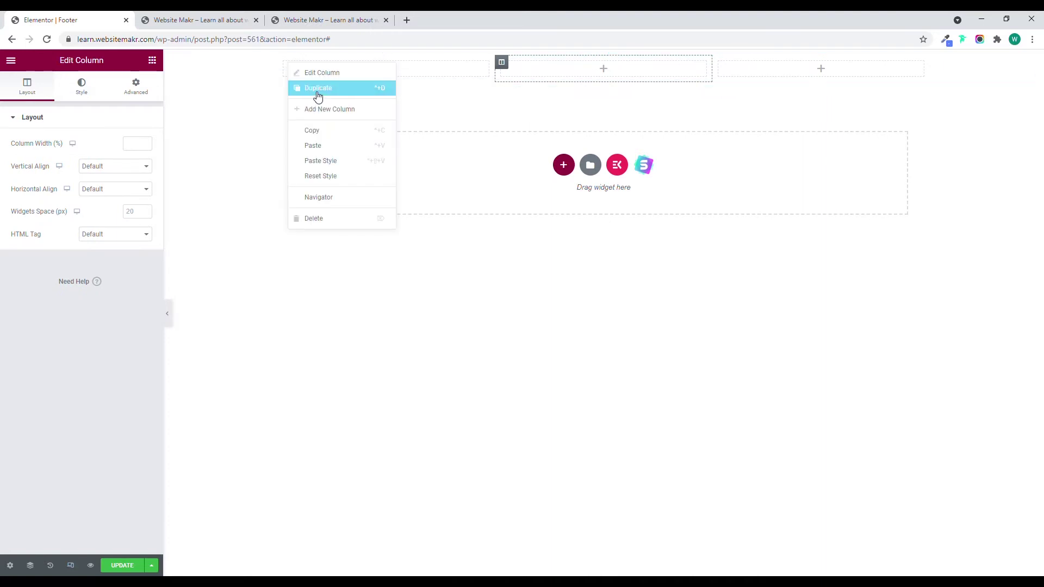
left_click(318, 94)
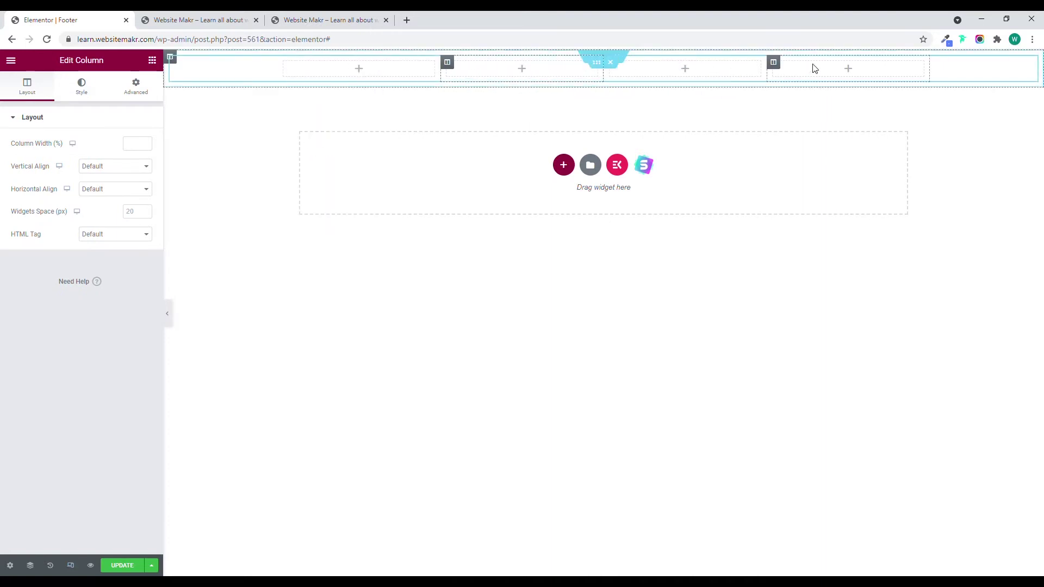
Add an Image widget with the LOGOIPSUM logo to the first inner column and align it left
left_click(152, 60)
left_click_drag(67, 216, 328, 73)
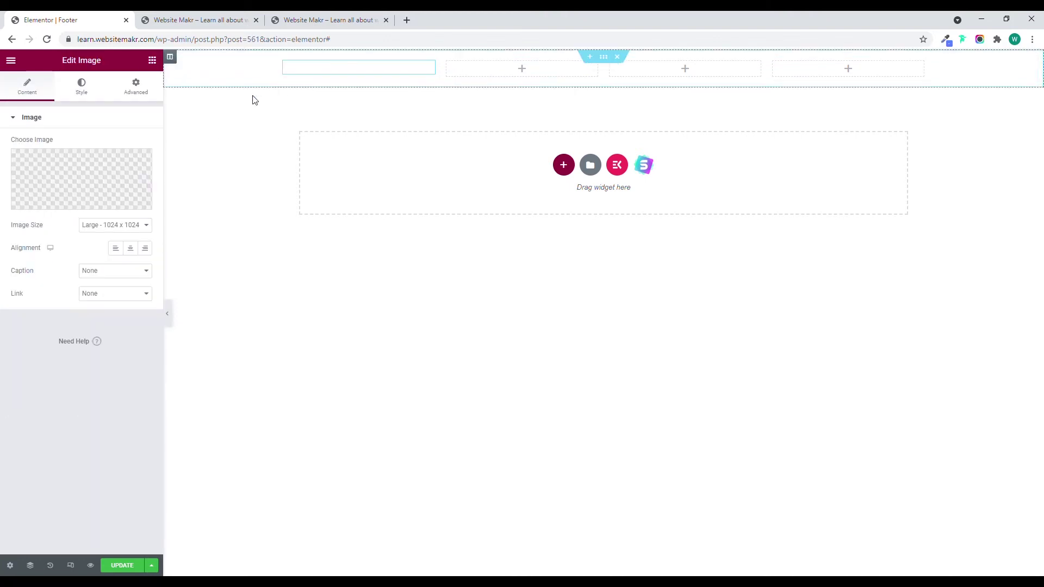
left_click(82, 179)
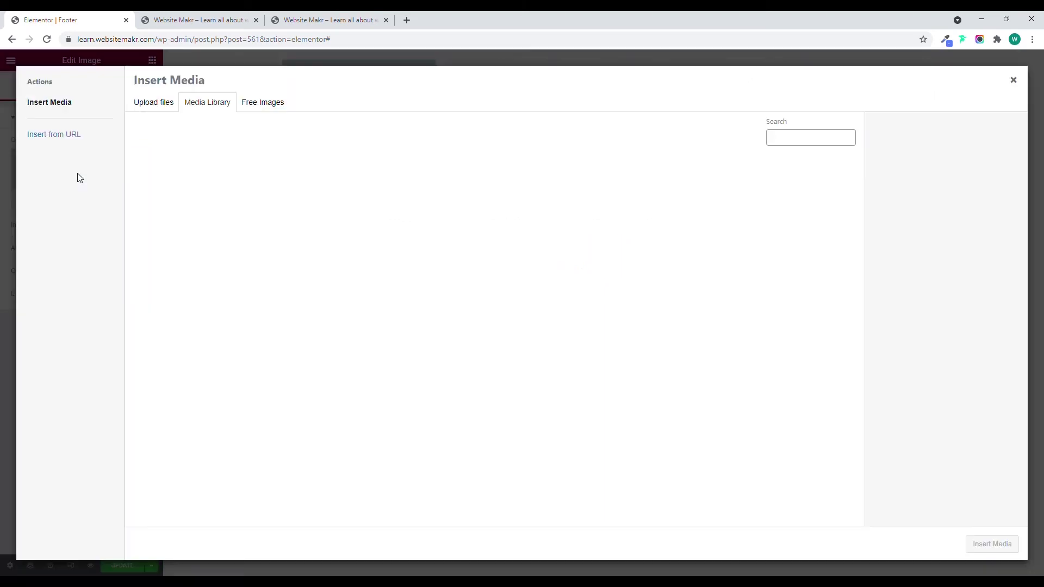
left_click(991, 543)
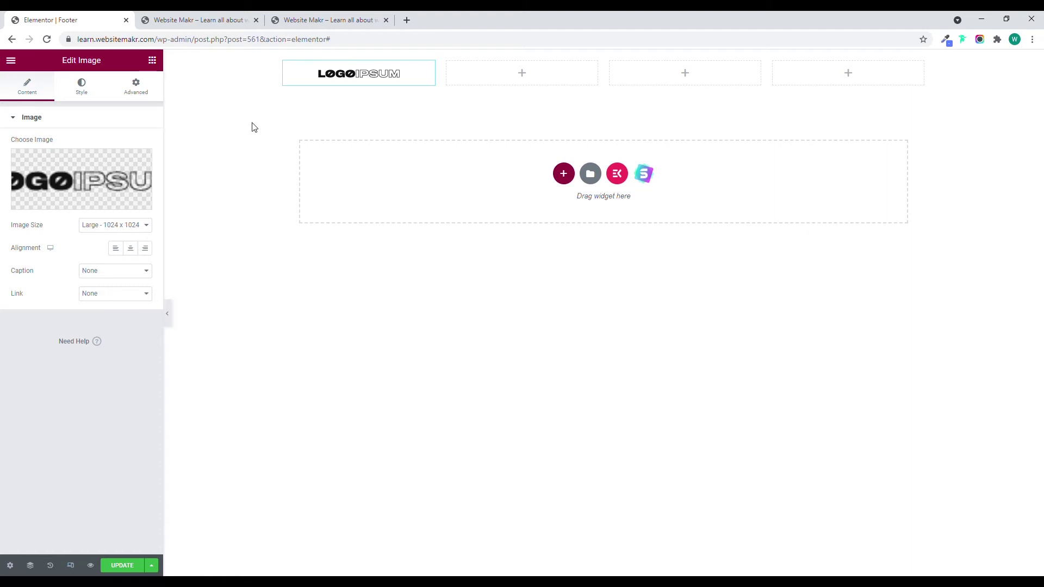
left_click(116, 248)
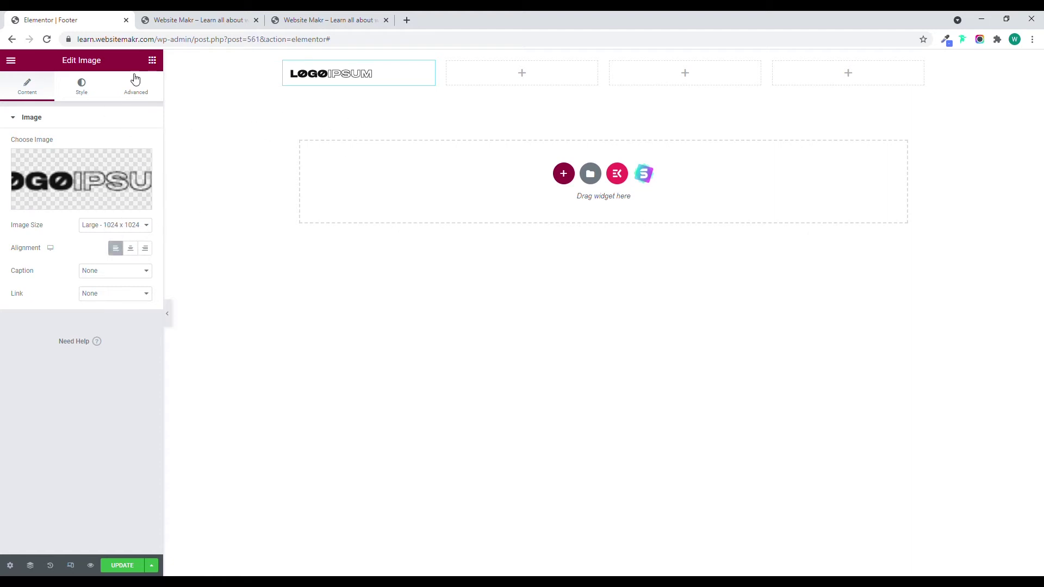
Add a Text Editor widget with the placeholder text below the logo in the first column
left_click(152, 60)
left_click_drag(120, 215, 338, 81)
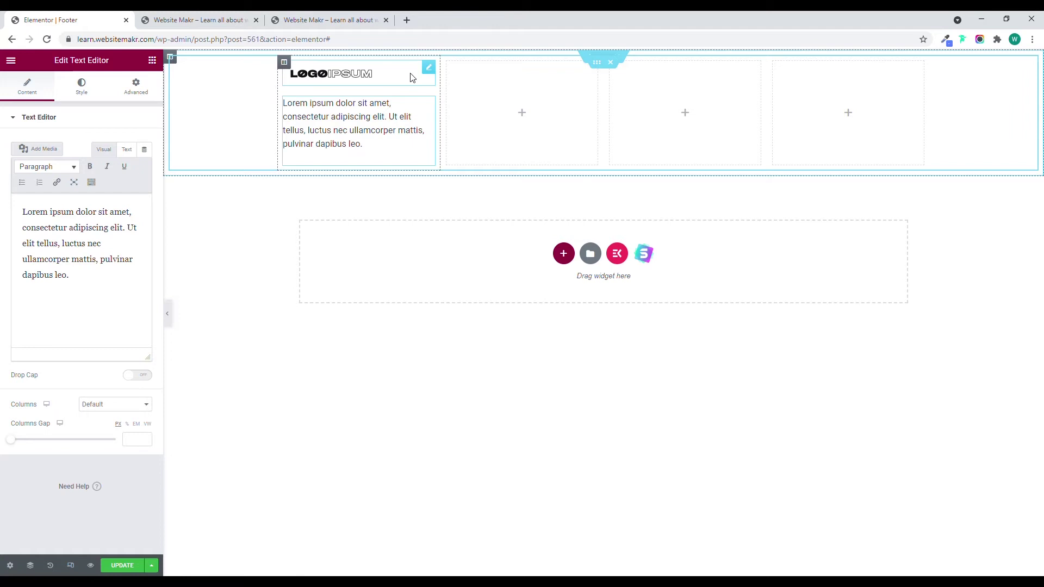
left_click(429, 69)
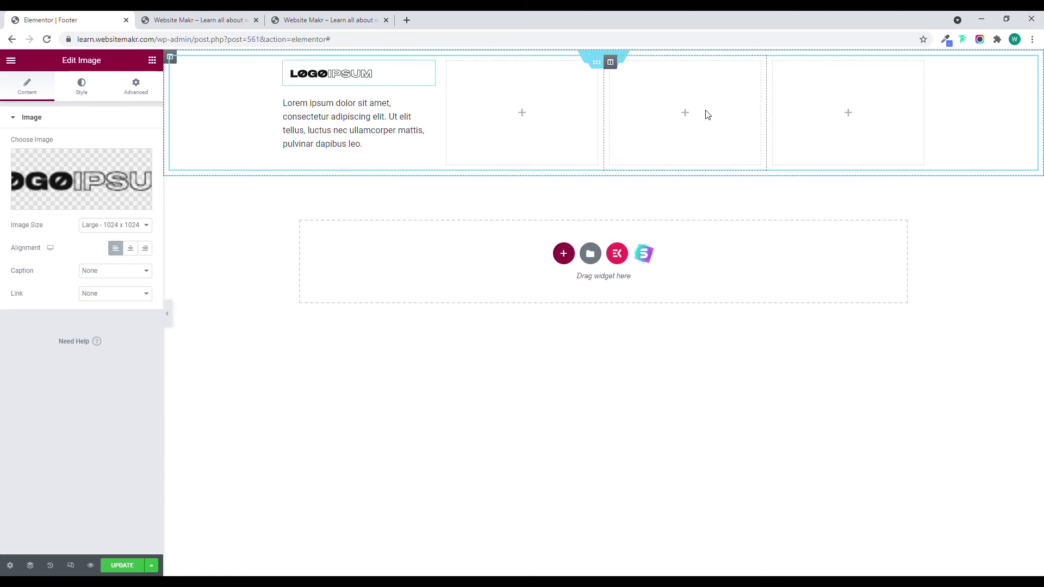
Set the first inner column's width to 30% and the second and third columns' widths to 22% each
left_click(285, 62)
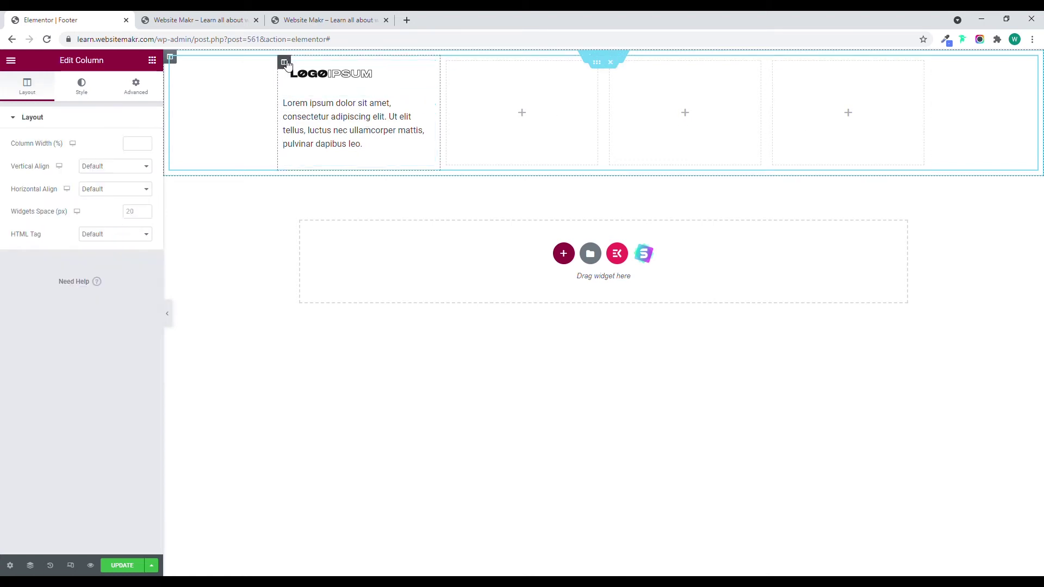
left_click(137, 151)
type("30")
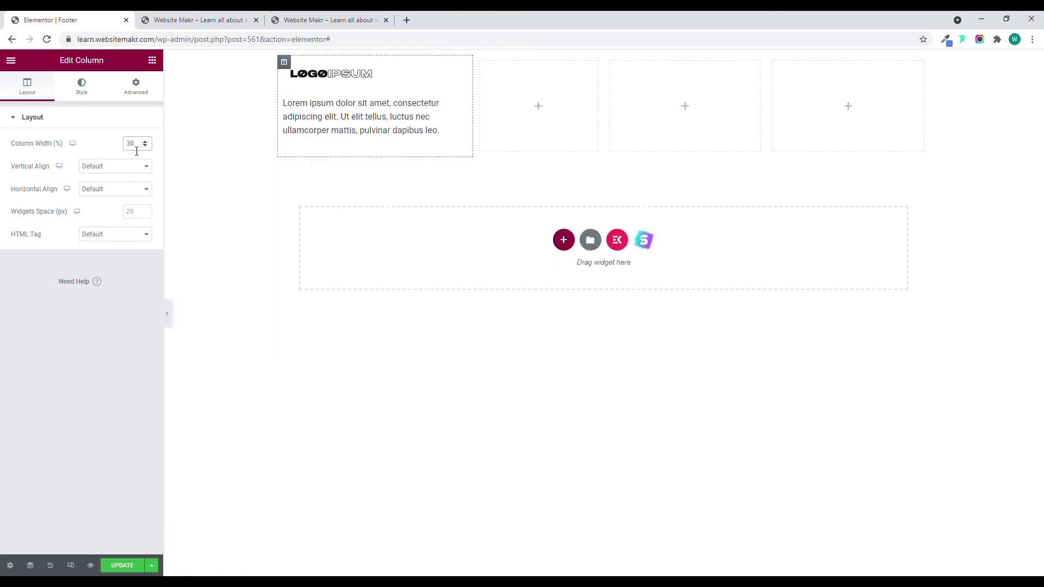
left_click(480, 62)
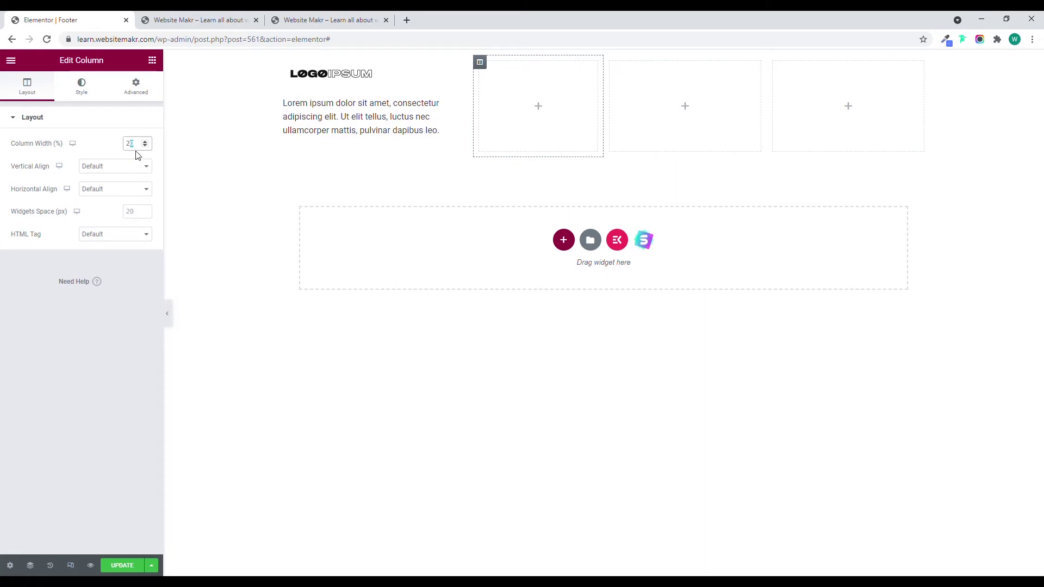
type("2")
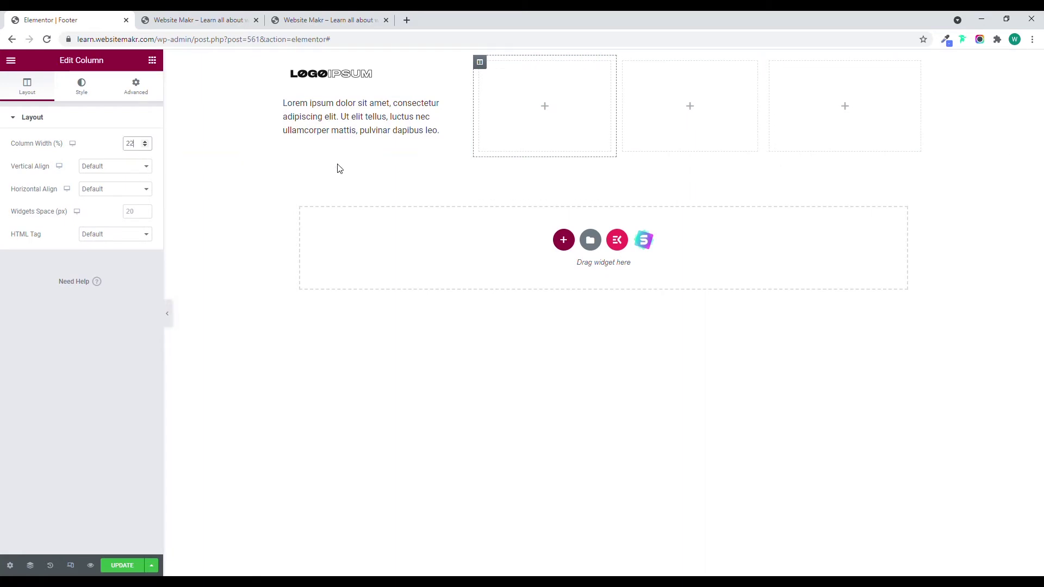
left_click(626, 63)
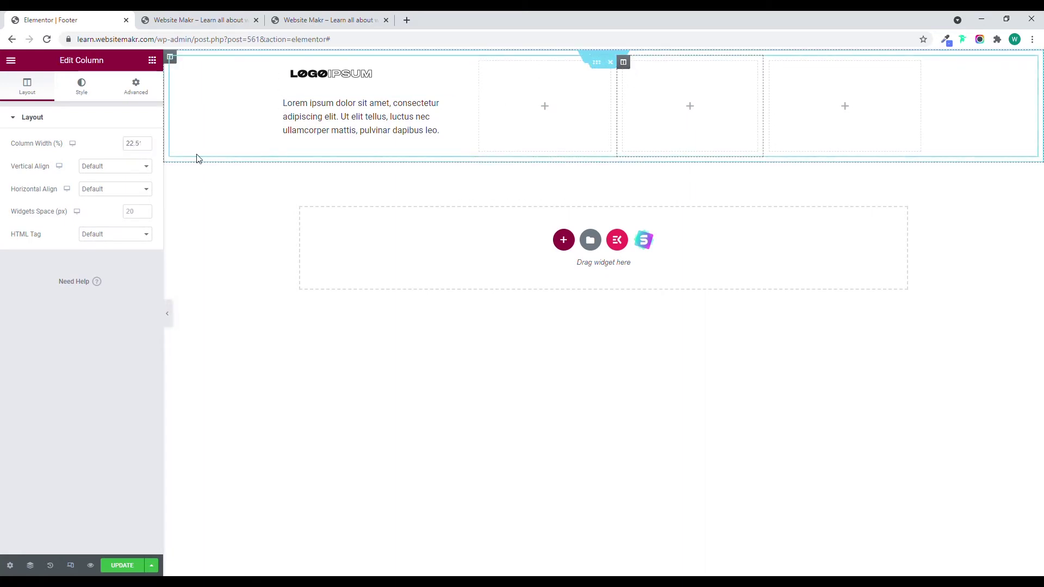
double_click(135, 145)
type("22")
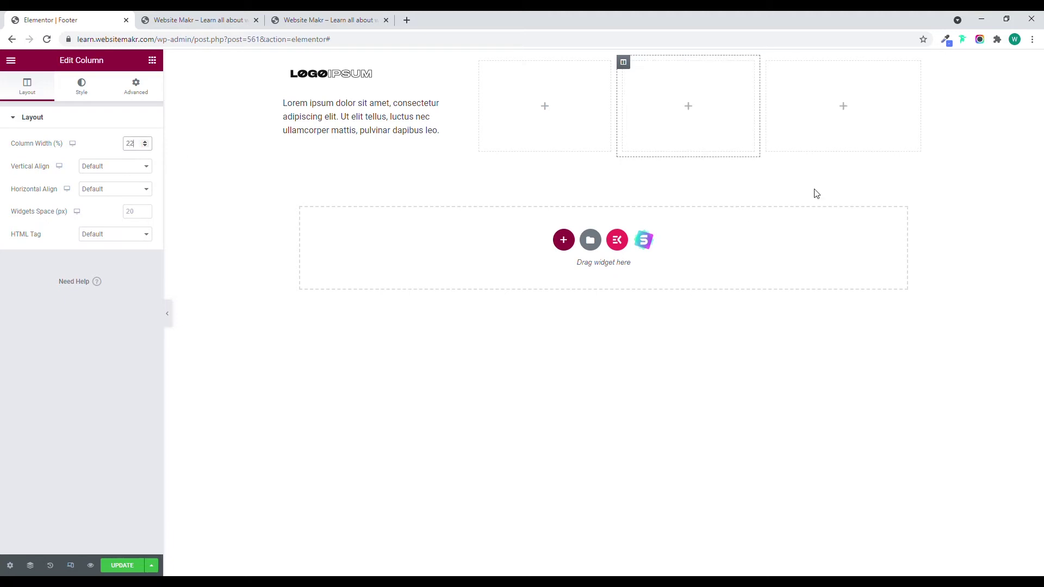
Unlink the margin and padding values of the text below the logo and set its left padding to 12 px
left_click(153, 63)
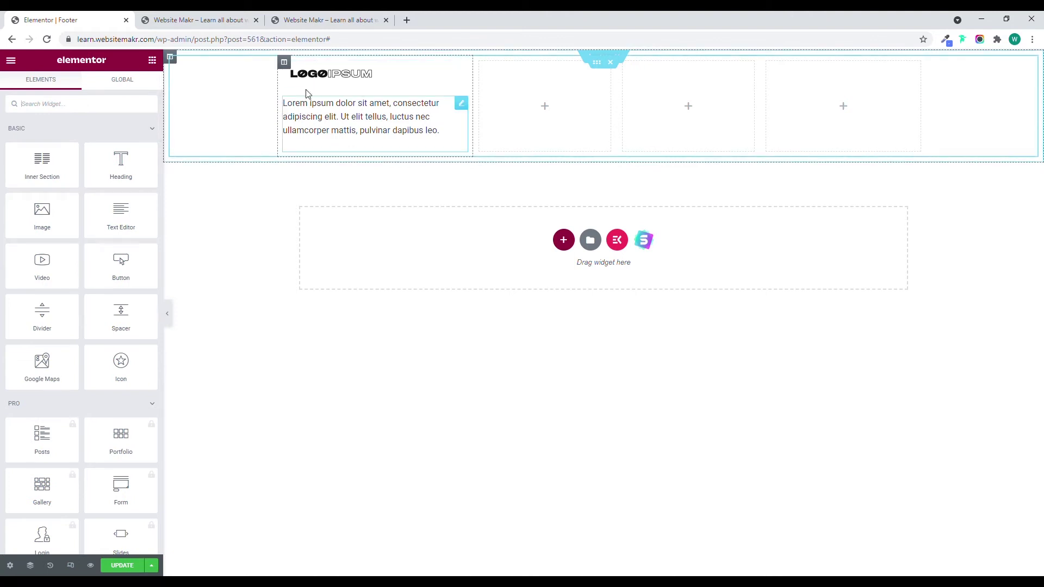
left_click(348, 120)
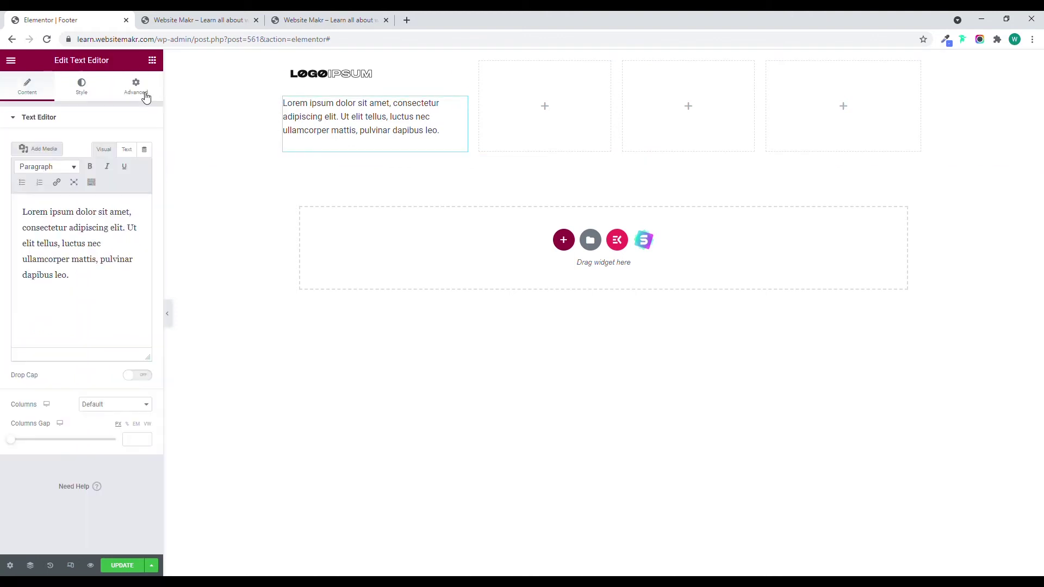
left_click(140, 92)
left_click(144, 200)
left_click(138, 157)
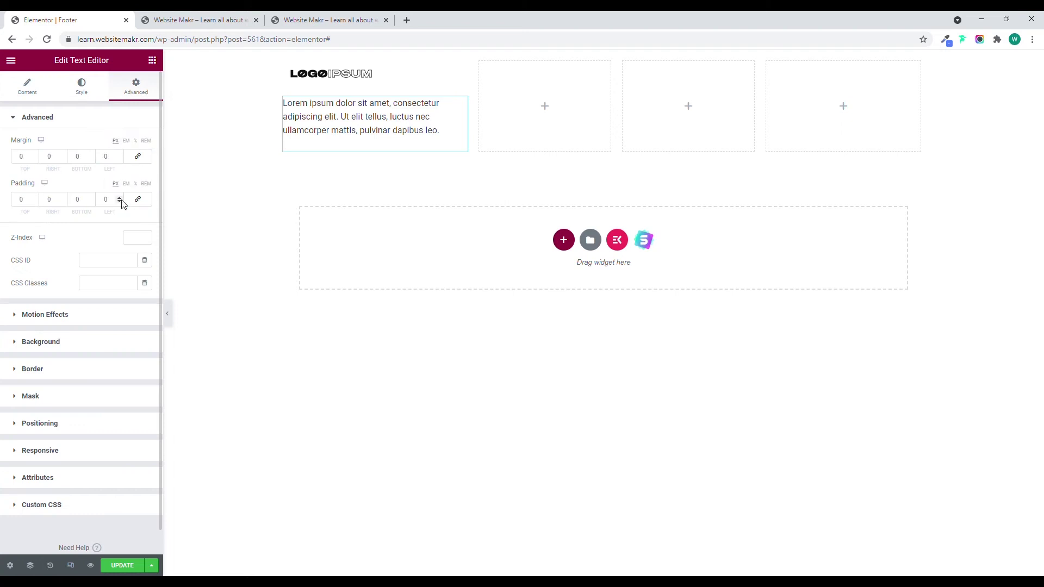
left_click(108, 207)
type("1")
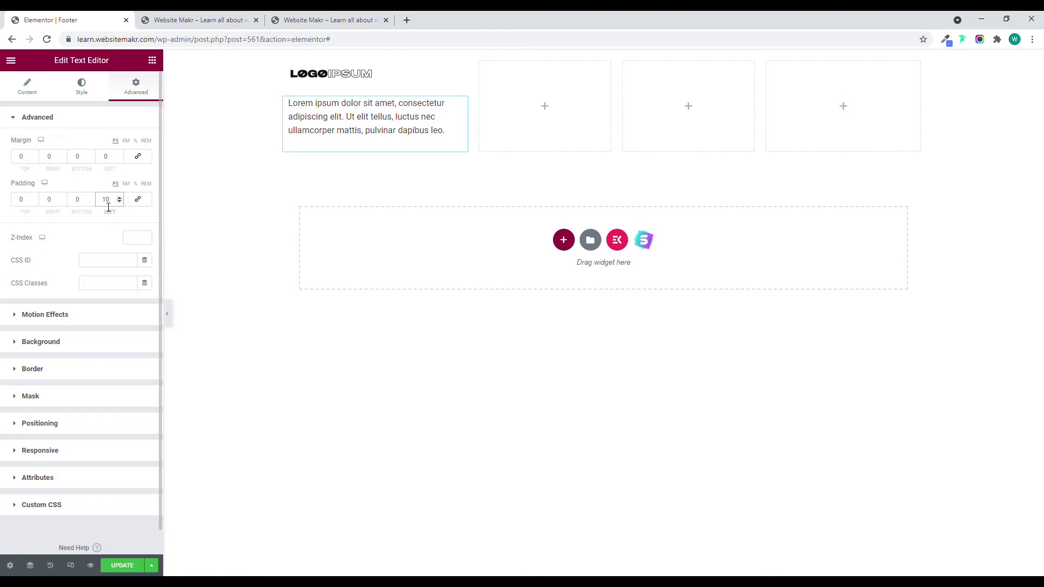
type("2")
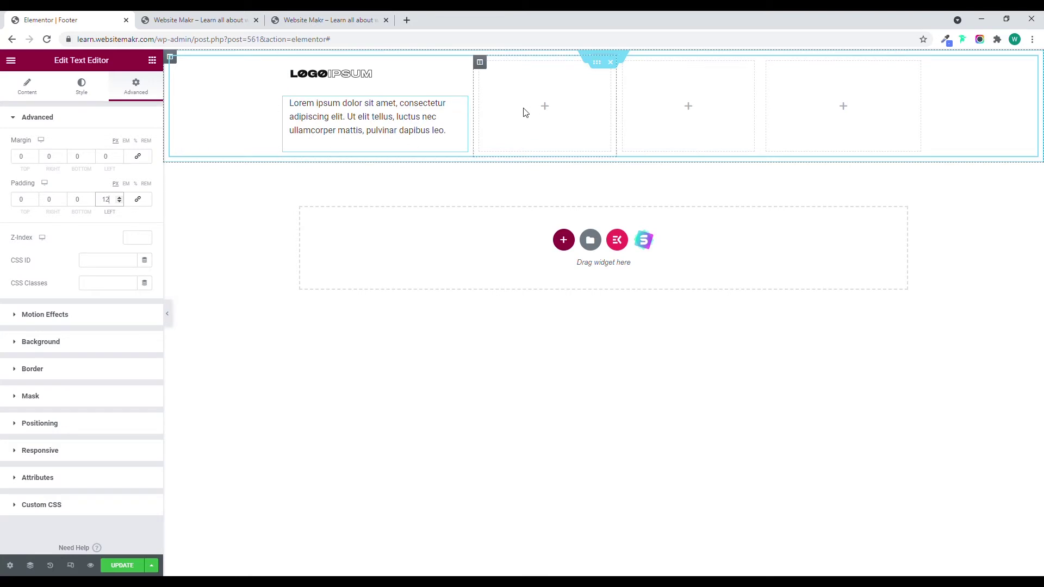
Add a Heading widget to the second inner column with the title "Informations"
left_click(152, 60)
left_click_drag(112, 173, 518, 89)
left_click_drag(103, 170, 17, 159)
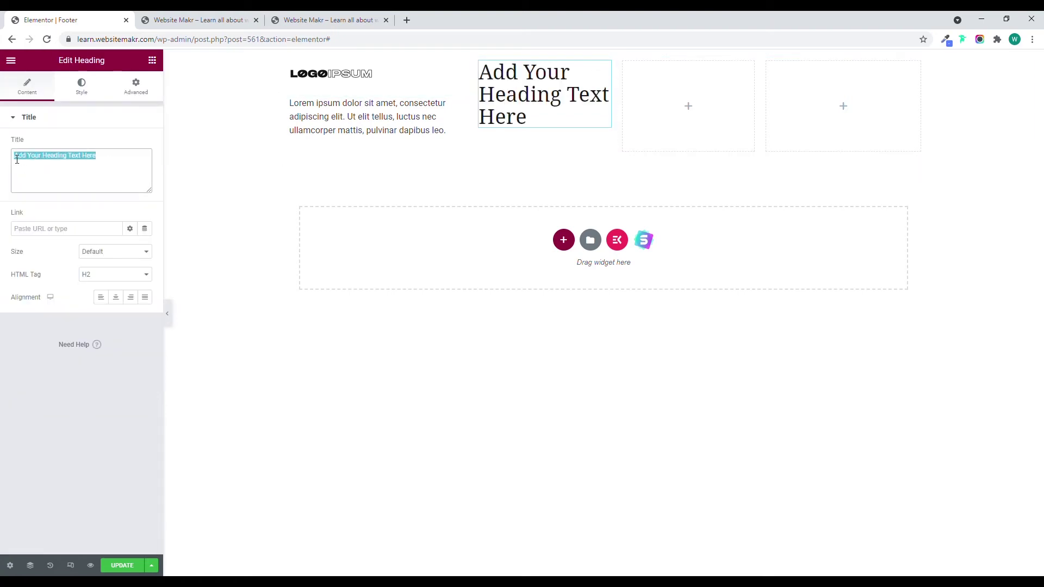
key("BackSpace")
type("Infor")
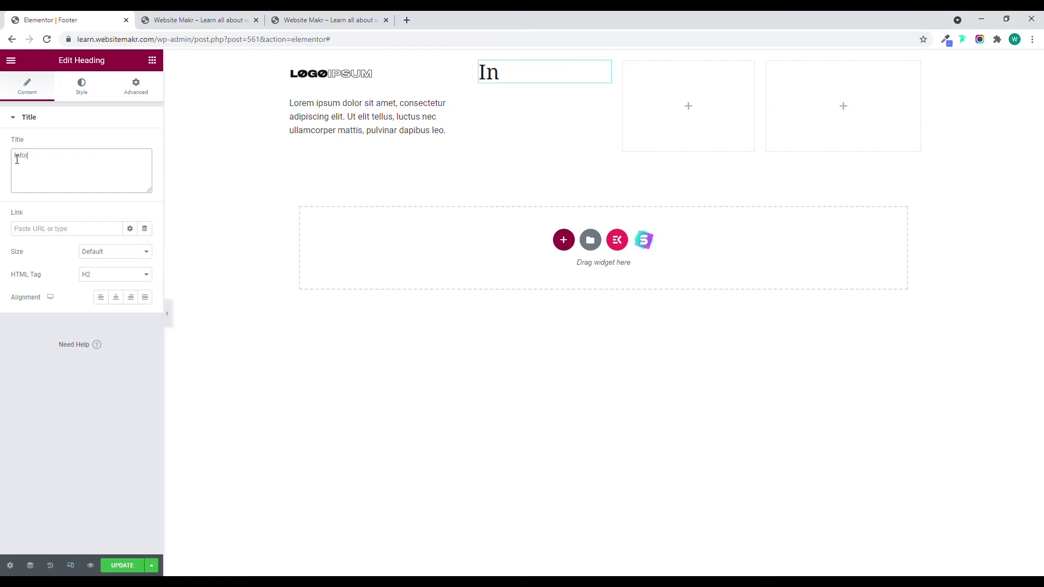
type("mations")
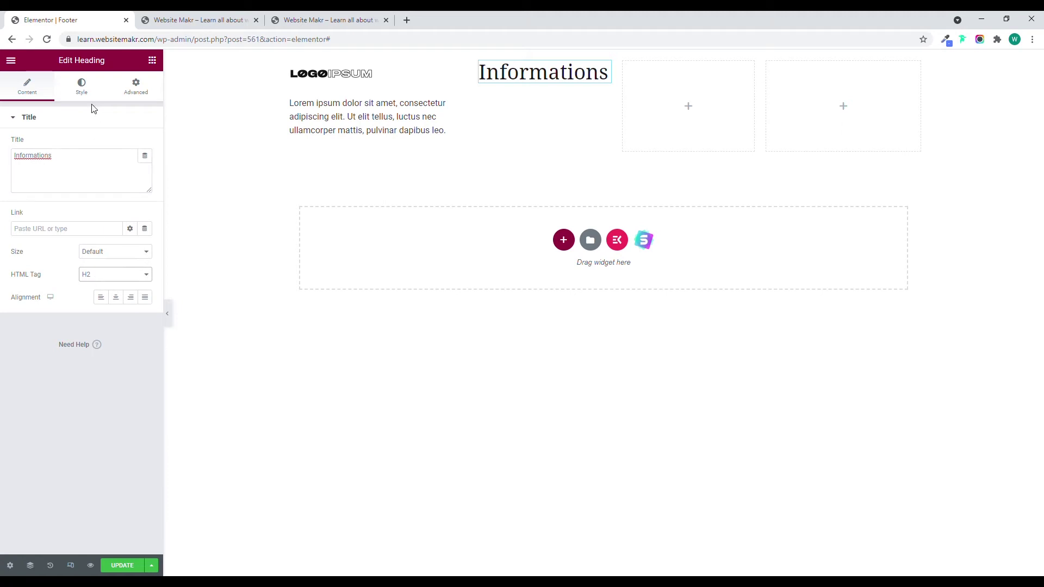
Set the "Informations" heading's typography to size 24 px, weight 500 and uppercase transform
left_click(93, 85)
left_click(144, 167)
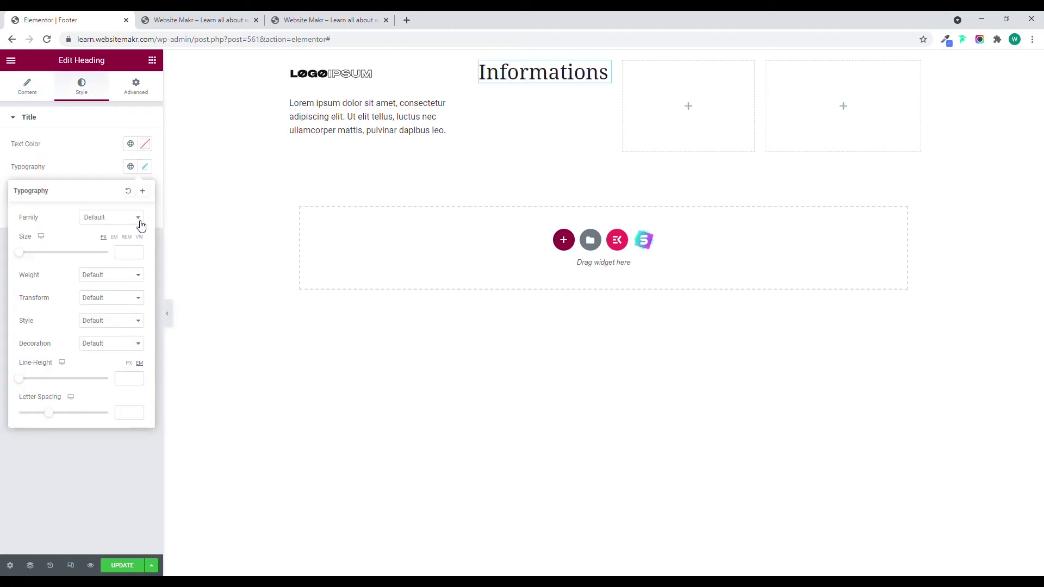
left_click(133, 254)
type("24")
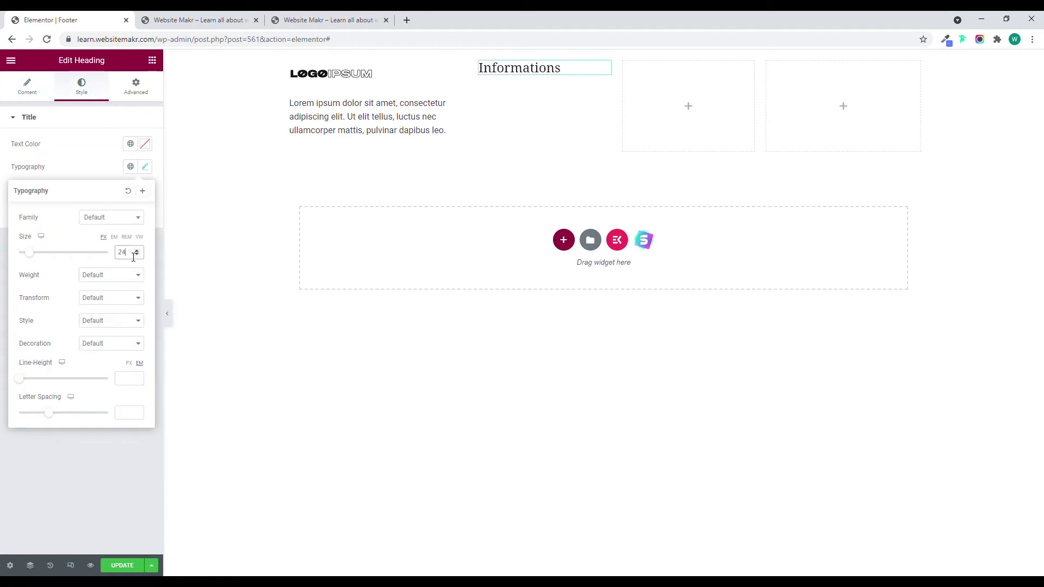
key("Tab")
key("Tab")
key("Down")
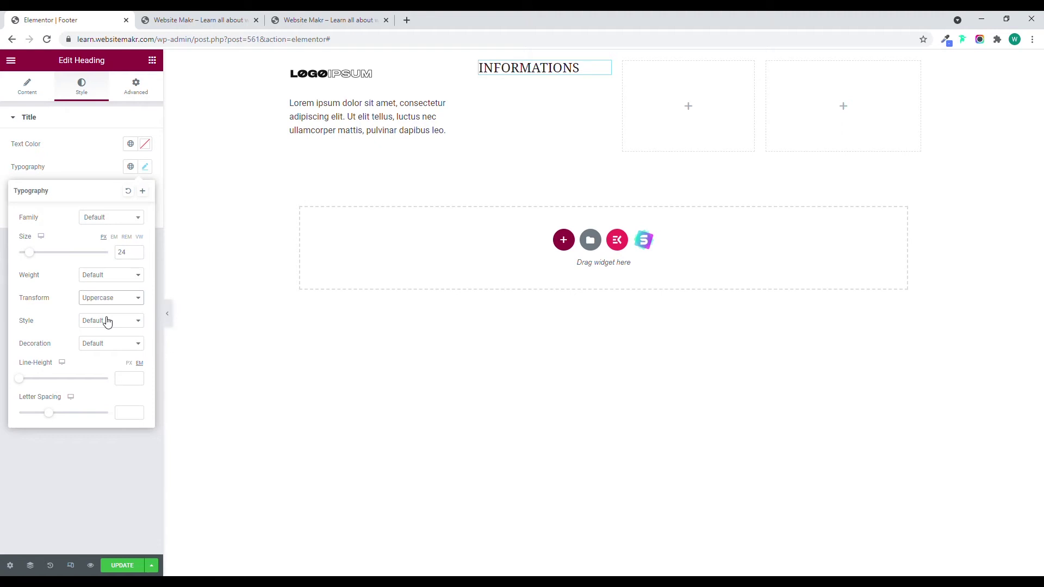
key("shift+Tab")
key("b")
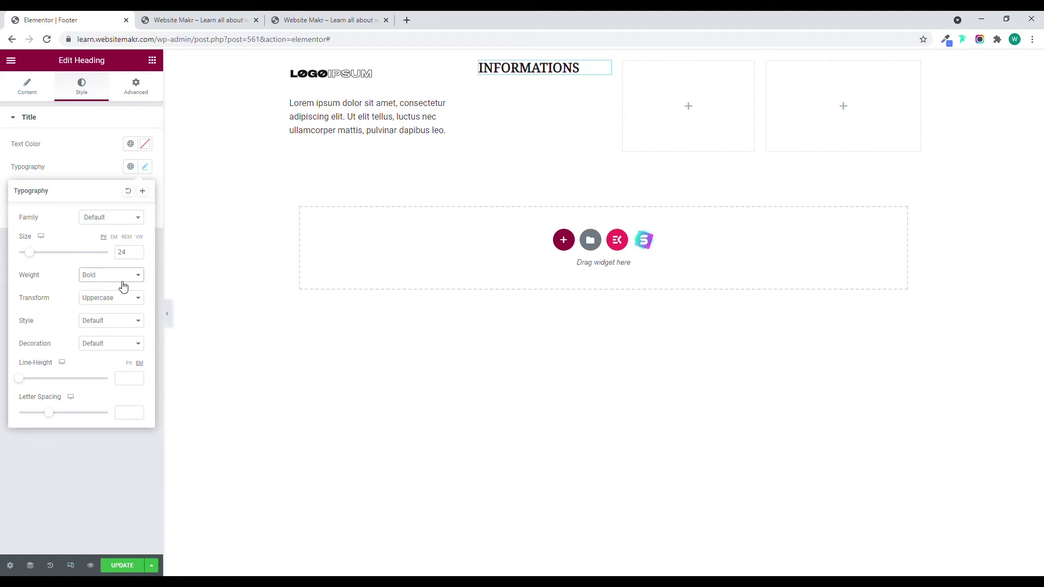
key("5")
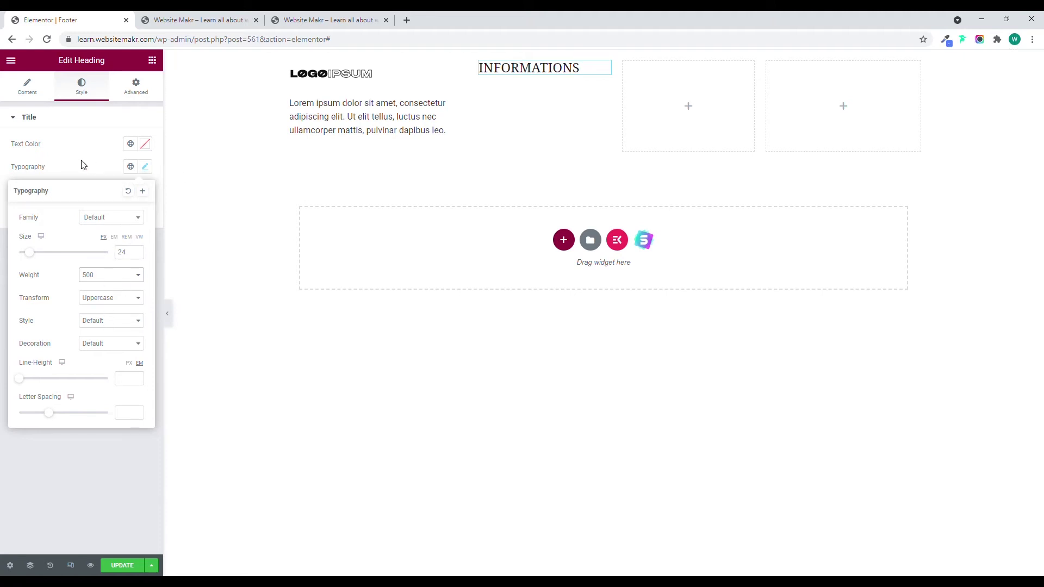
key("Escape")
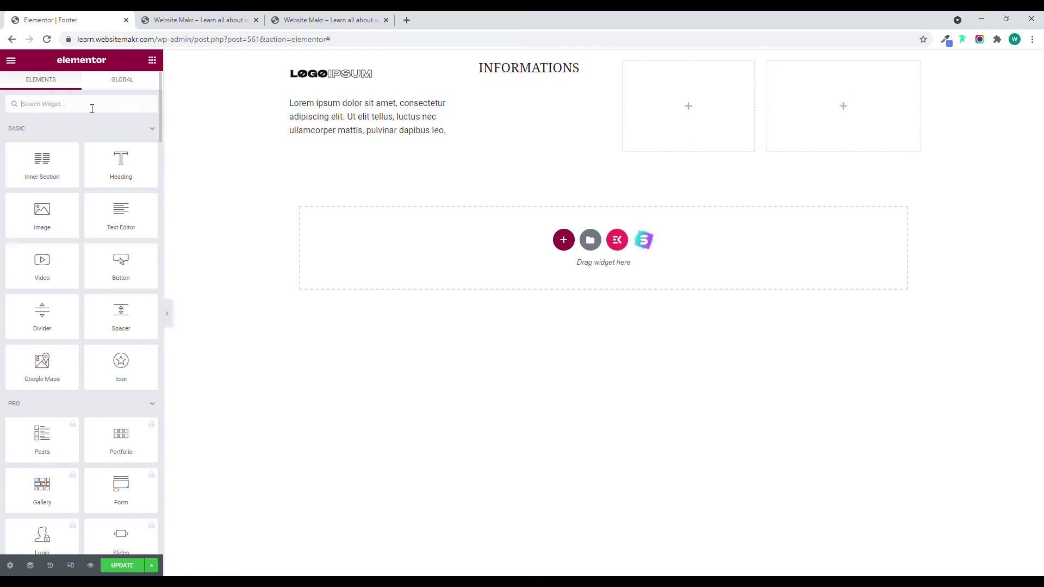
Add an Icon List widget below the "Informations" heading in the second column
left_click(93, 104)
type("list")
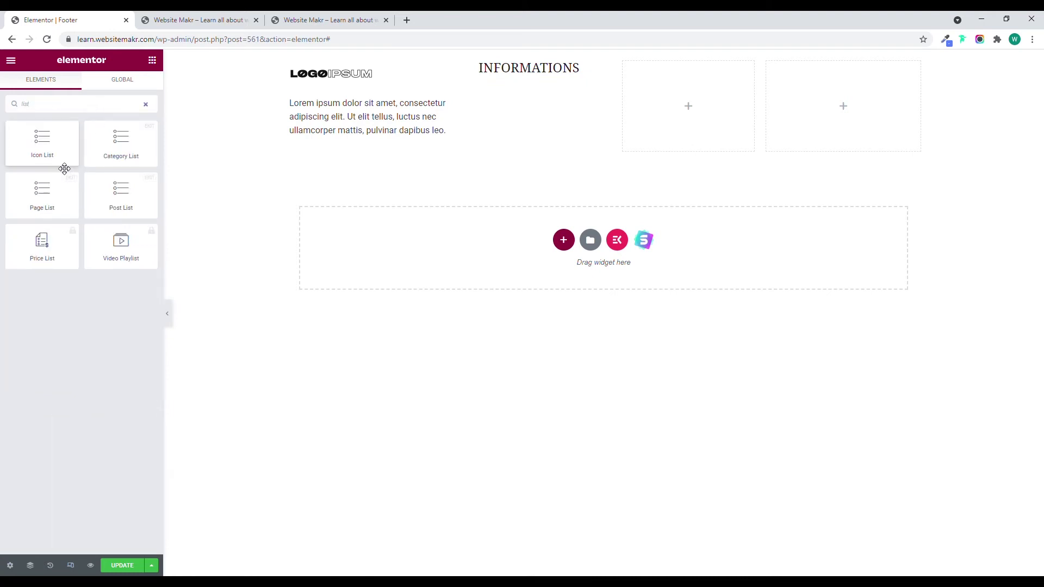
left_click_drag(43, 140, 538, 80)
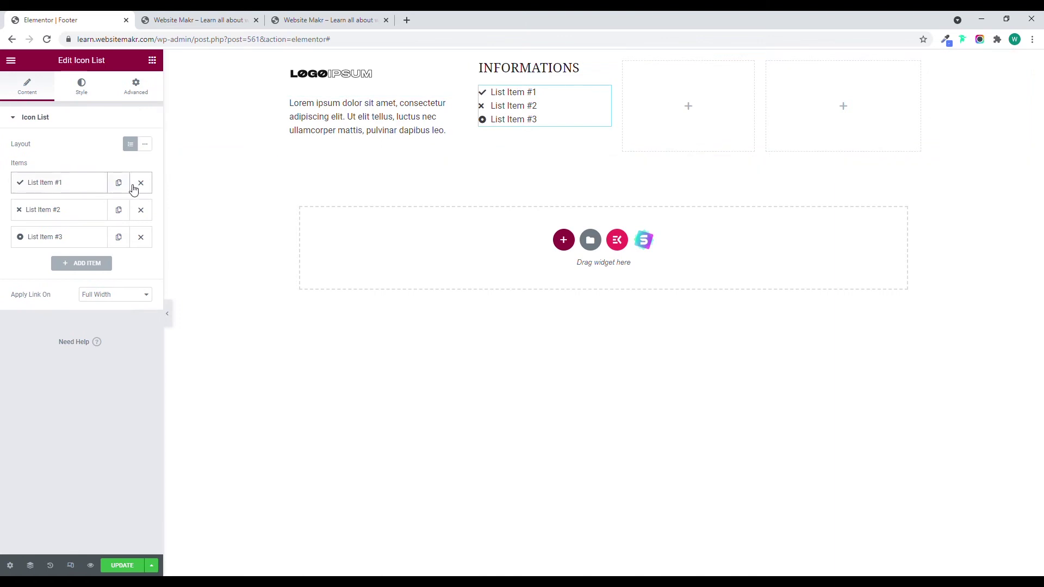
Remove the first list item's icon and replace the other two items with duplicates of it
left_click(63, 184)
left_click(134, 258)
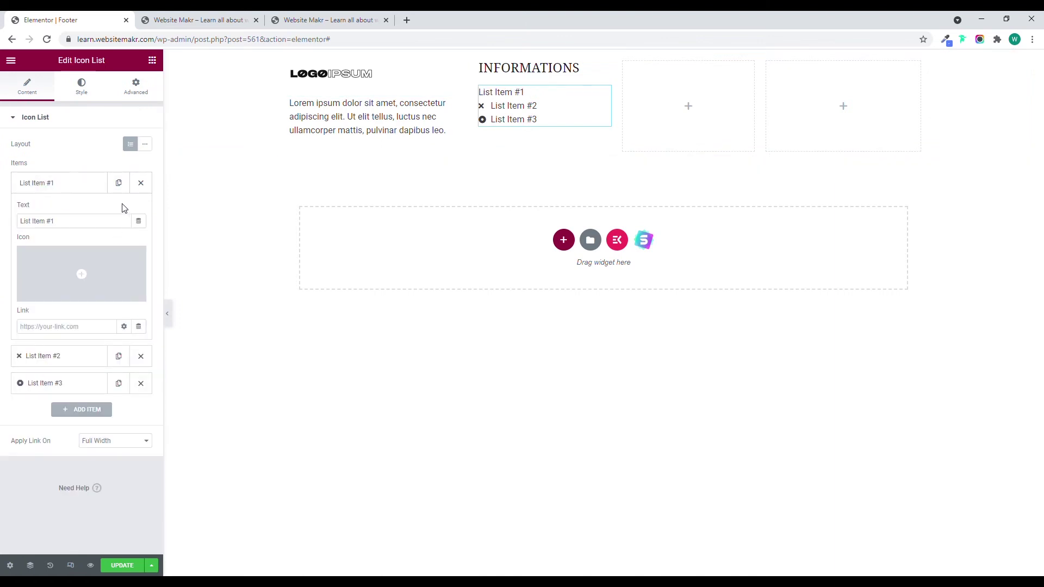
left_click(91, 188)
left_click(142, 210)
left_click(146, 215)
left_click(115, 190)
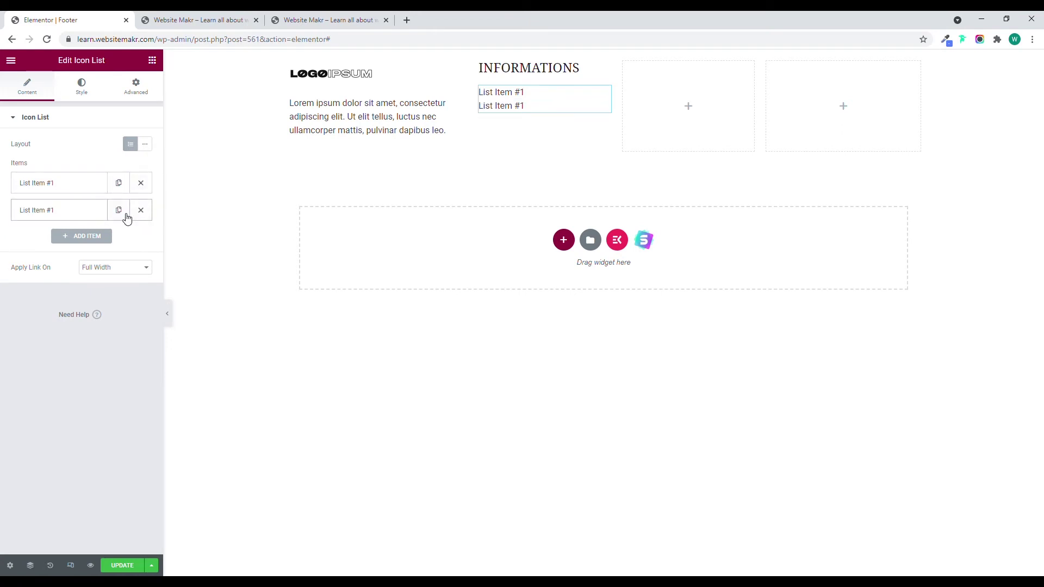
left_click(123, 212)
Rename the three list items Home, About and Services
left_click(73, 188)
triple_click(82, 221)
type("Home")
left_click(36, 187)
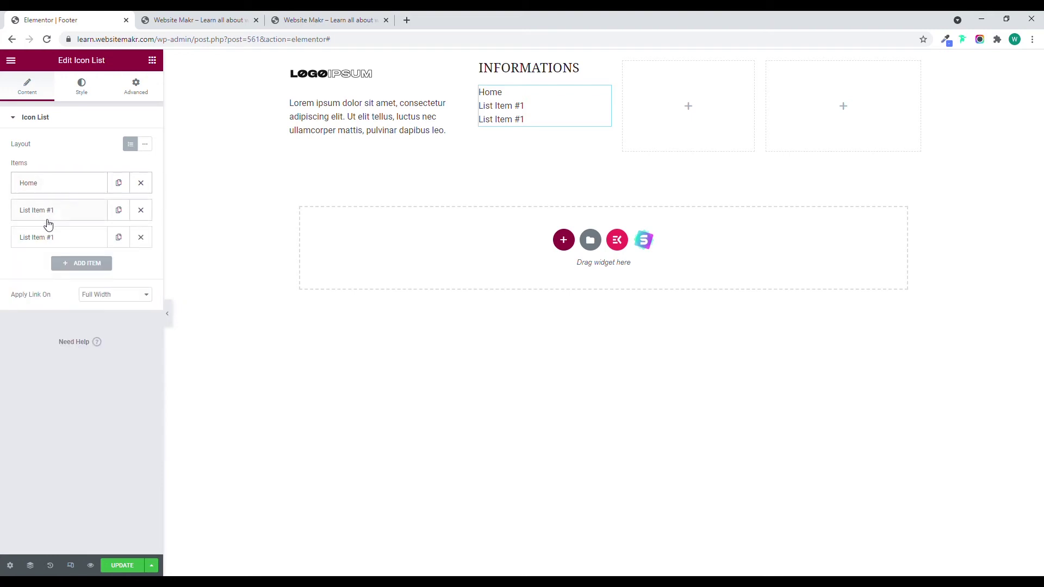
left_click(67, 213)
triple_click(55, 248)
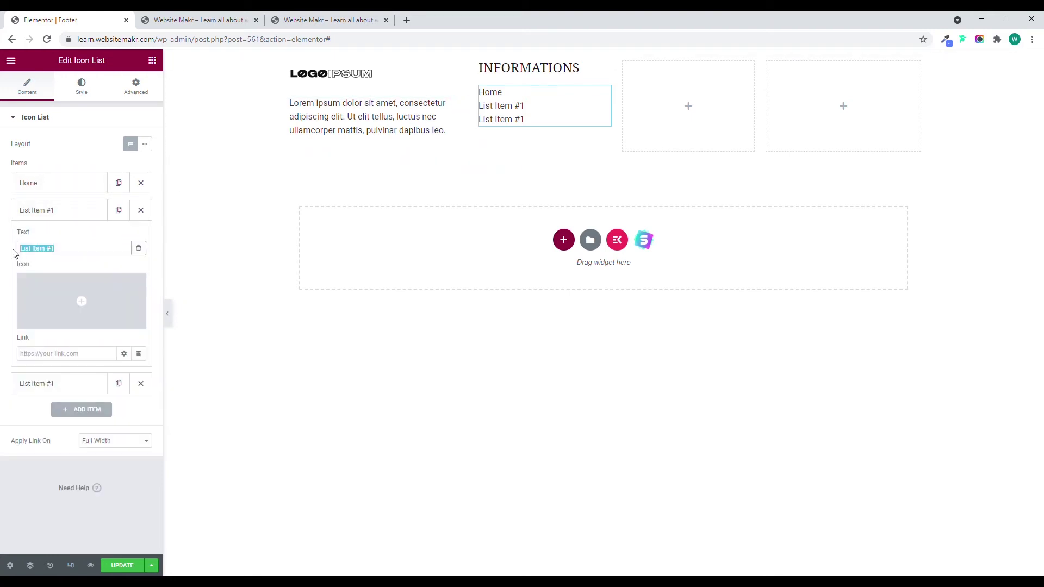
type("About")
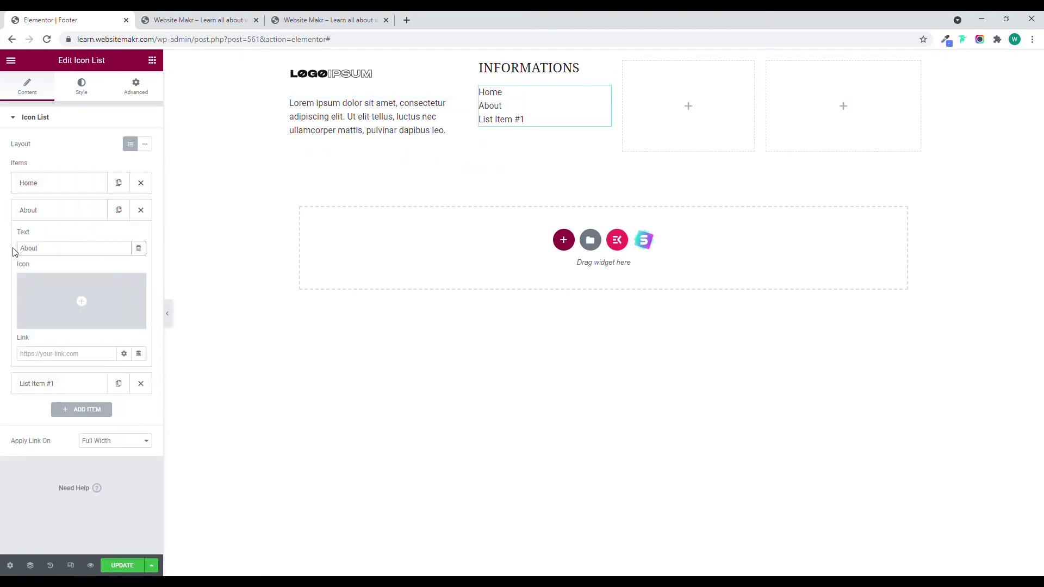
left_click(55, 212)
left_click(58, 237)
left_click_drag(64, 278, 15, 282)
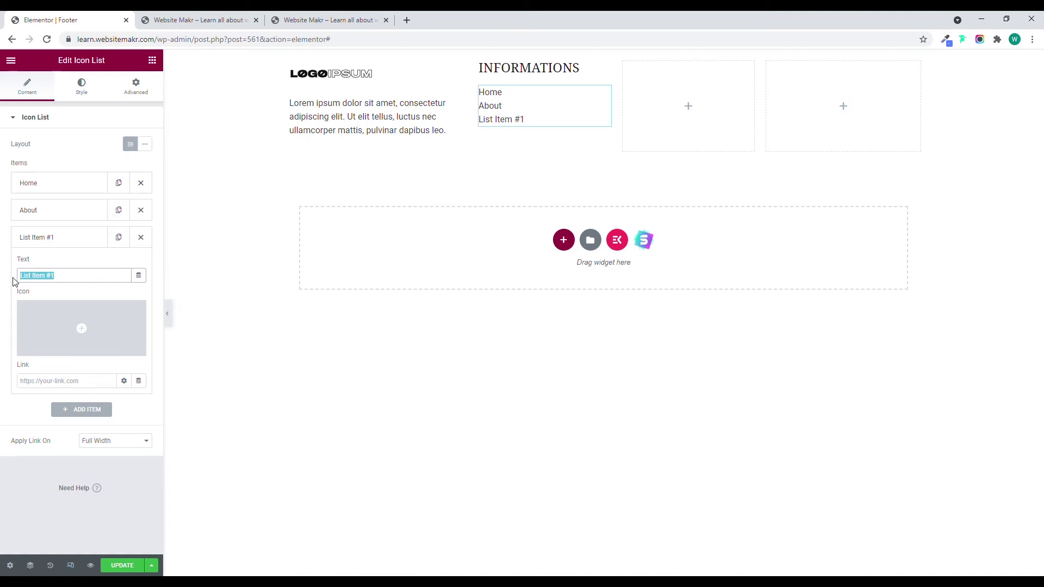
type("Services")
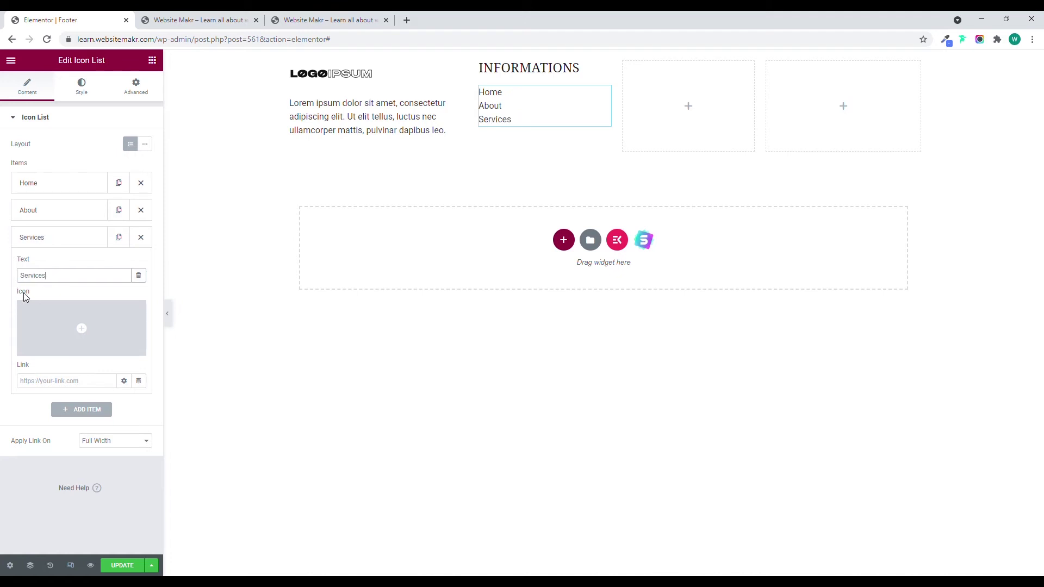
left_click(73, 238)
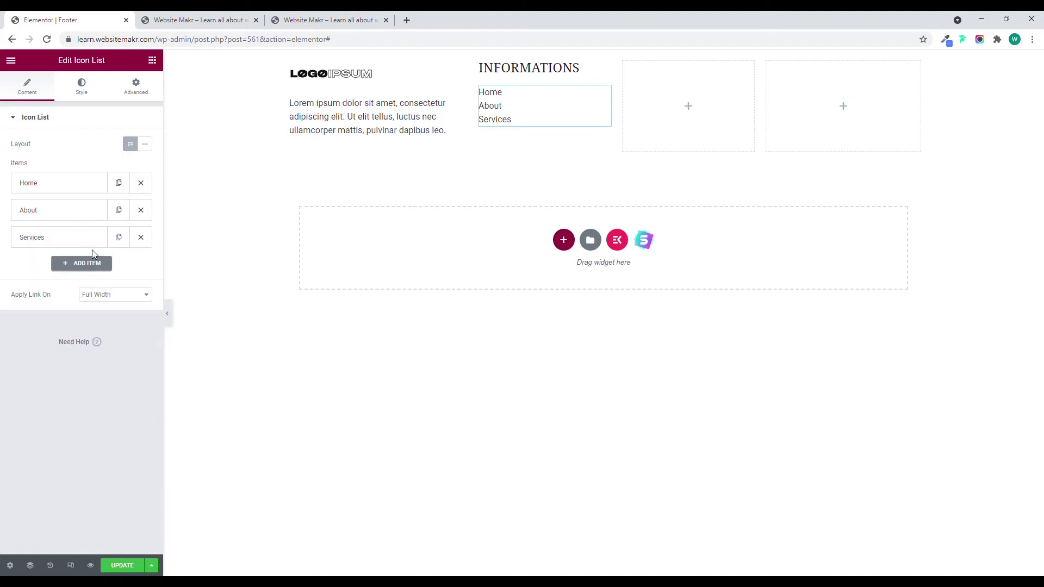
Add two more items named Contact and FAQs to the list, duplicating the last item each time
left_click(118, 237)
left_click(69, 267)
left_click_drag(63, 302, 16, 309)
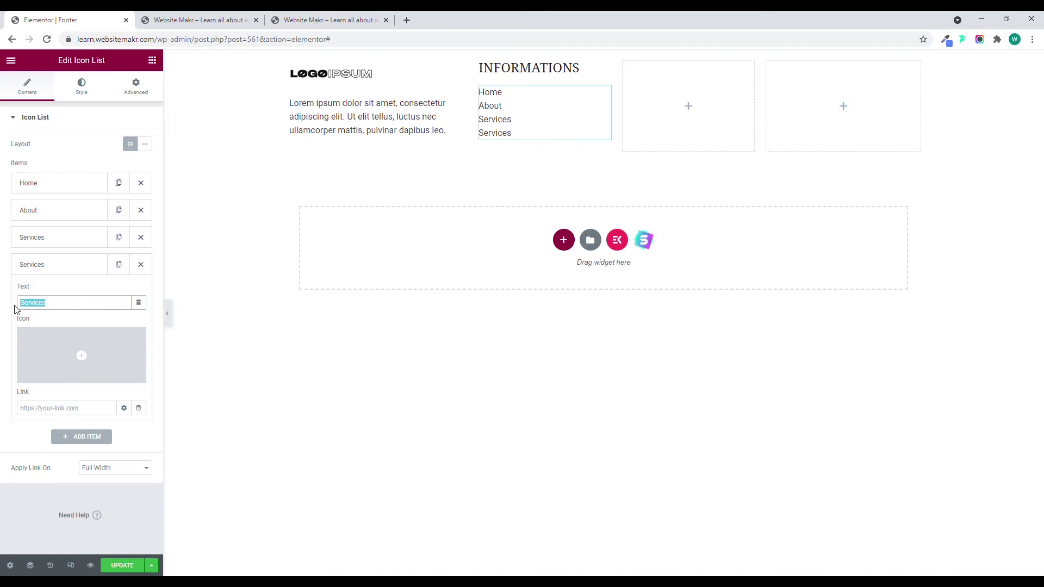
type("Contact")
left_click(64, 266)
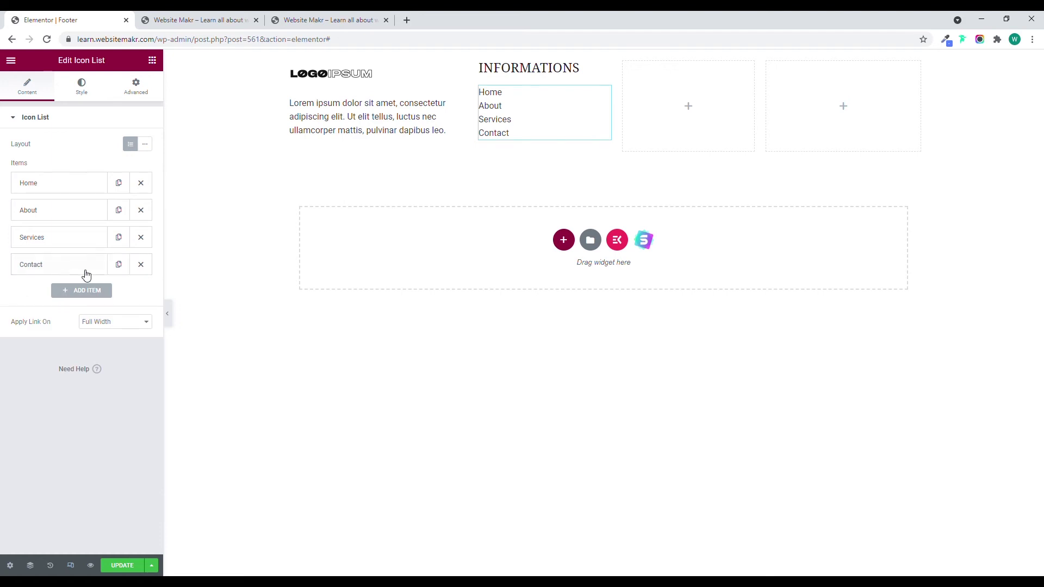
left_click(119, 265)
left_click(54, 294)
left_click_drag(43, 330, 28, 334)
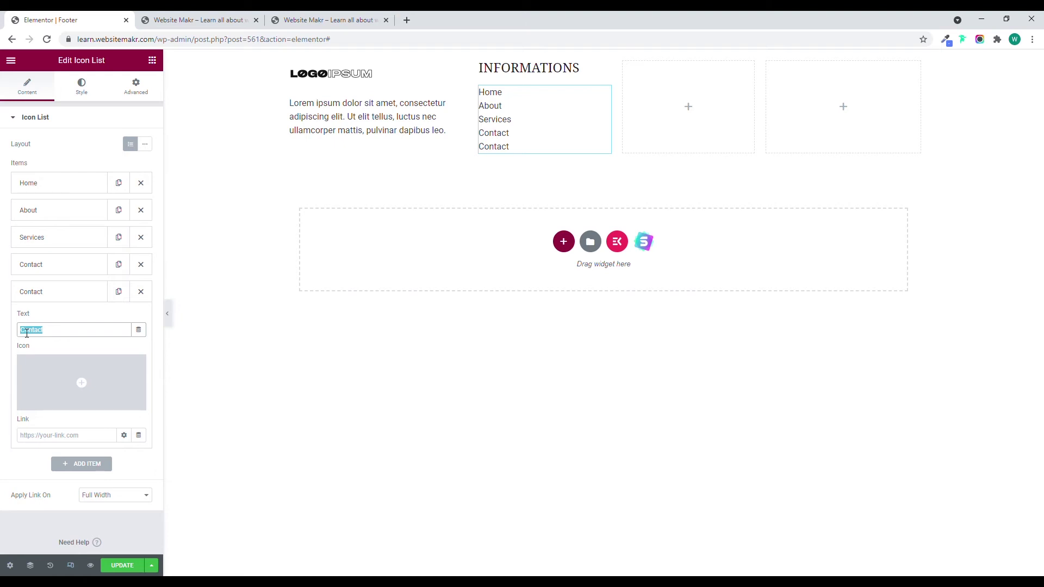
type("FAQW")
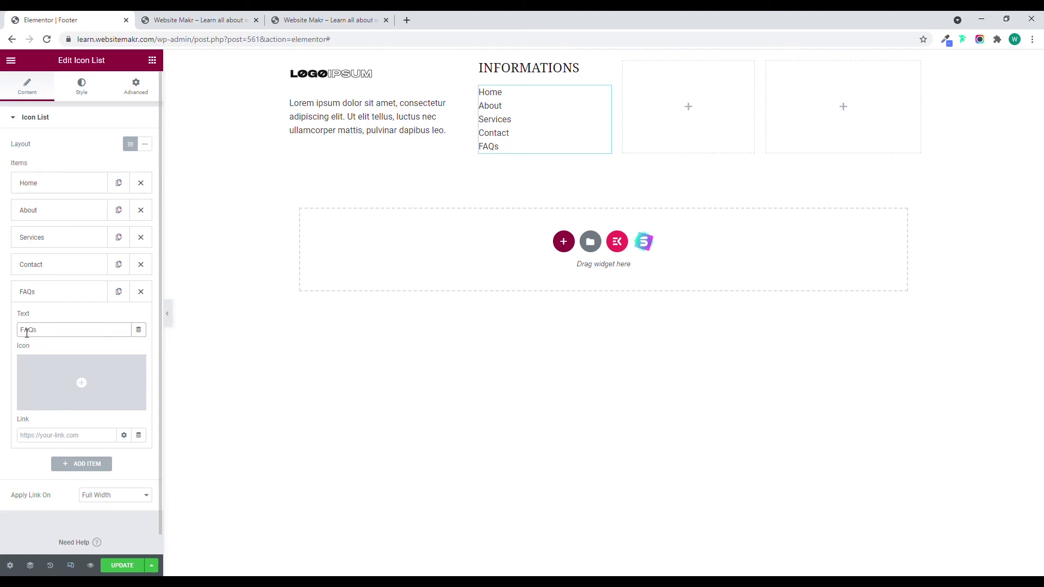
Set the space between the items of the second column's list to 10
left_click(82, 90)
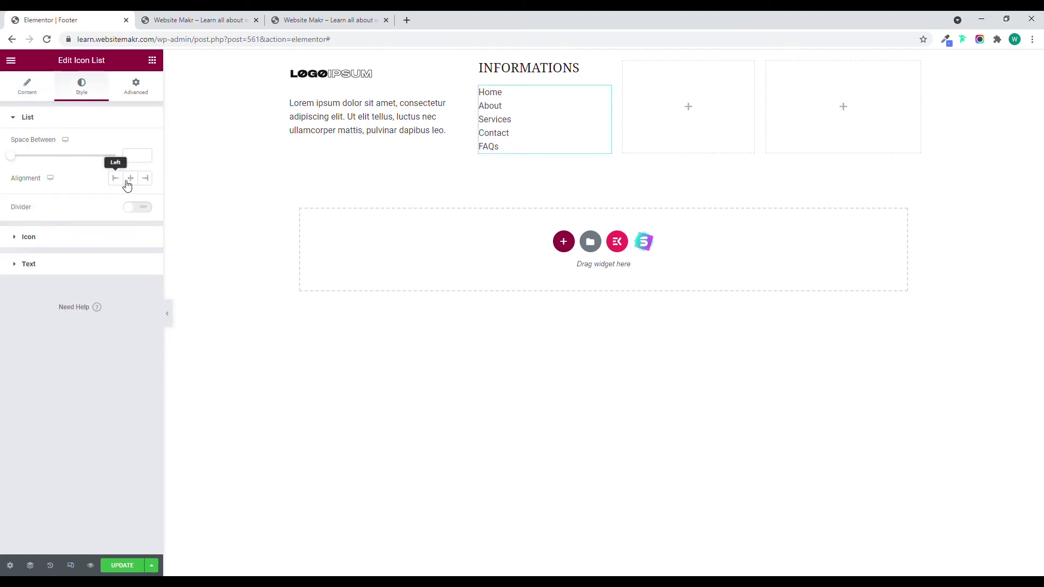
left_click_drag(15, 158, 37, 161)
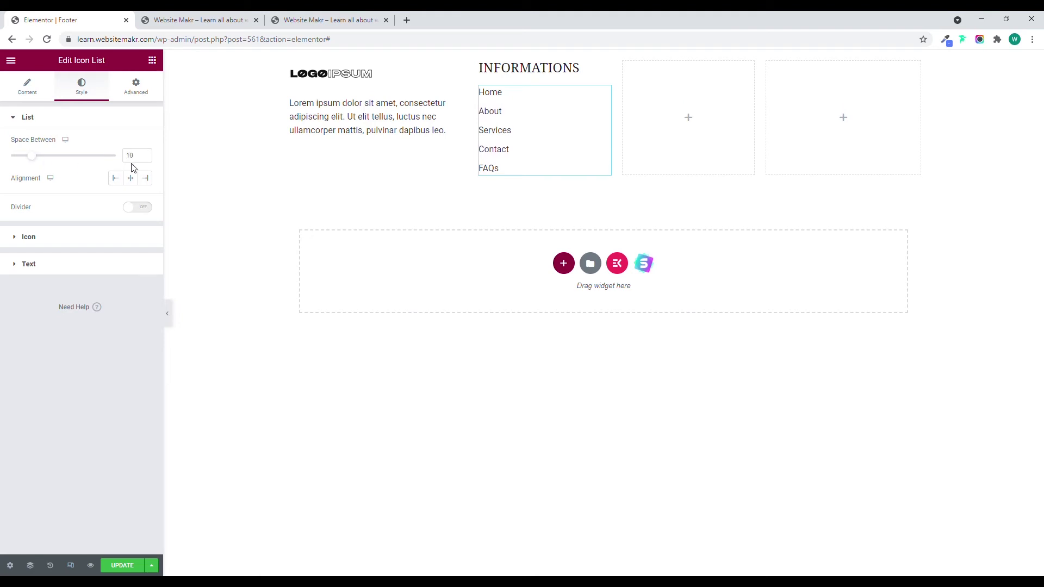
Copy the "Informations" heading into the empty third column
right_click(610, 71)
left_click(628, 113)
right_click(683, 93)
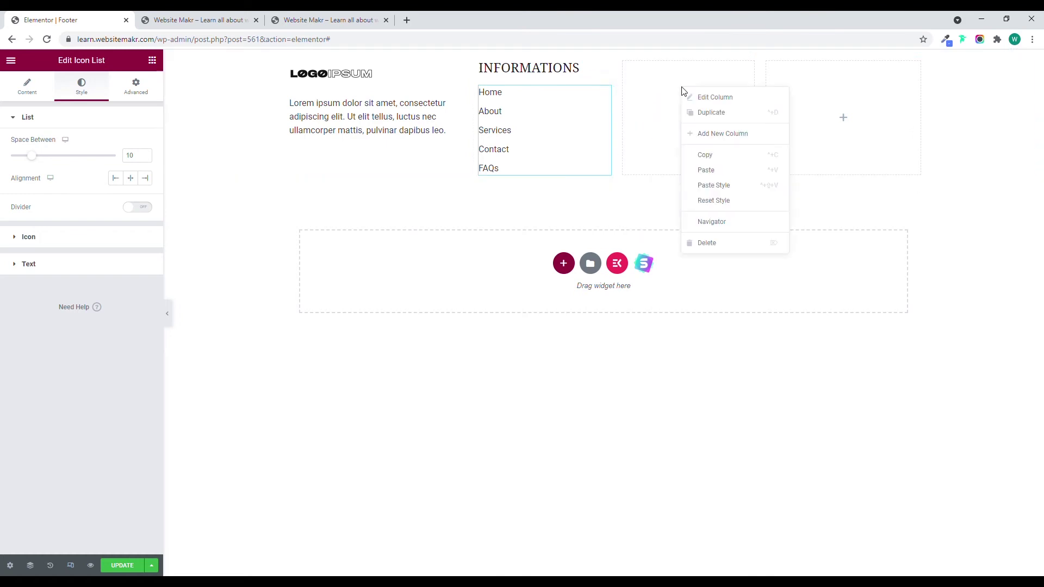
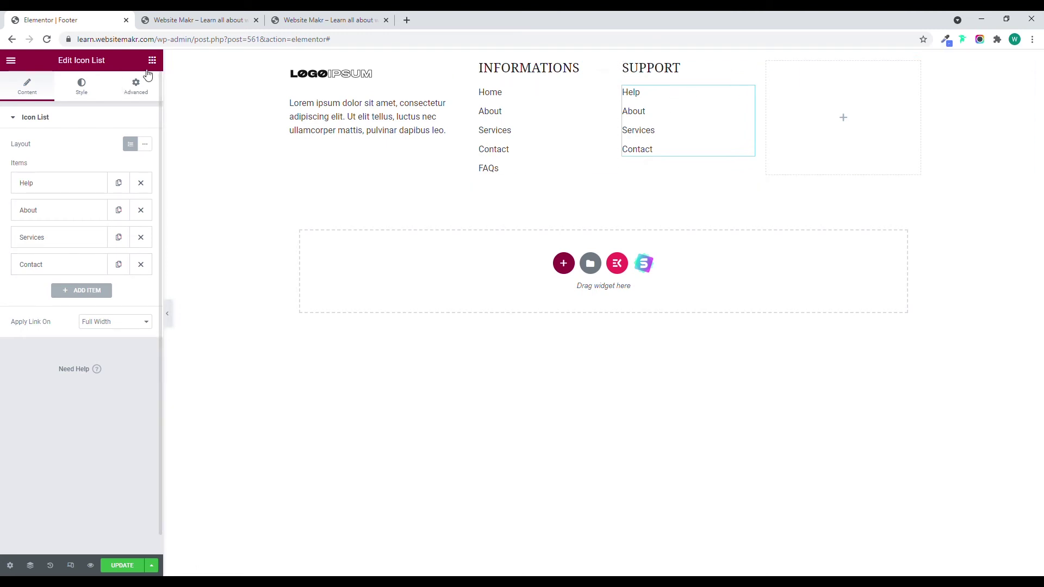
Copy the "Support" heading into the empty fourth column
right_click(750, 67)
left_click(747, 95)
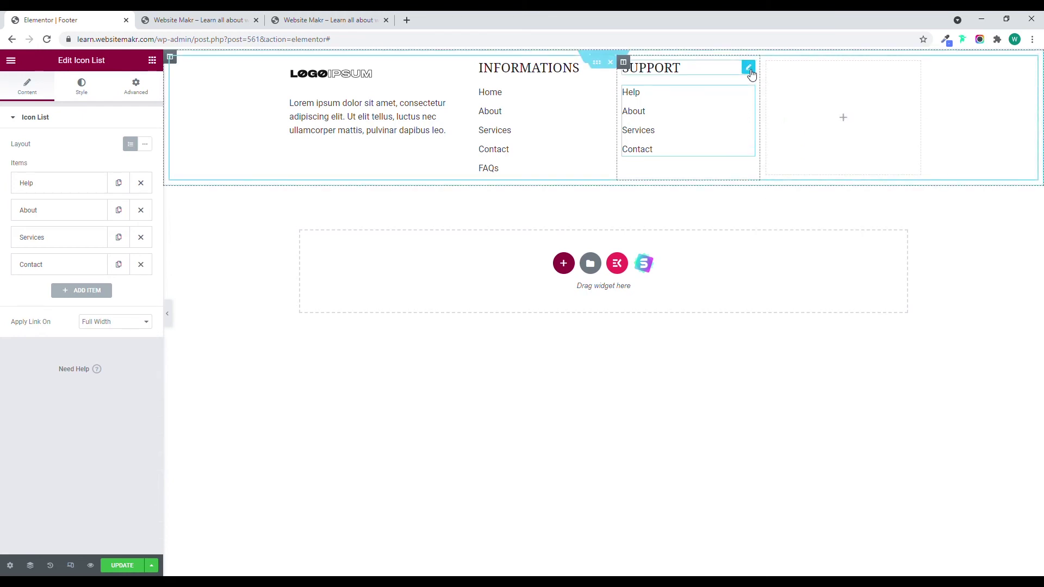
right_click(751, 73)
left_click(811, 93)
right_click(810, 93)
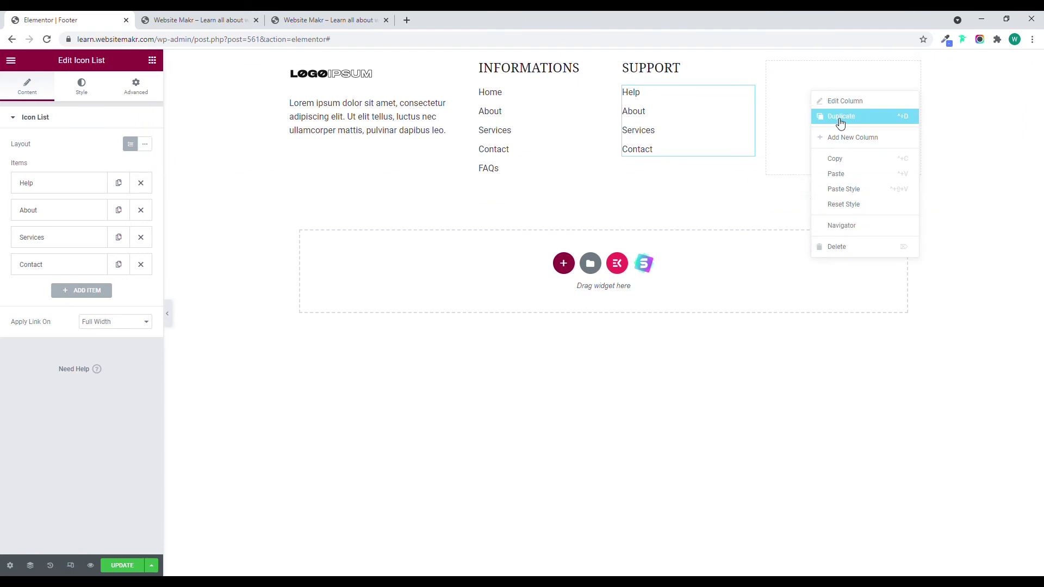
left_click(842, 174)
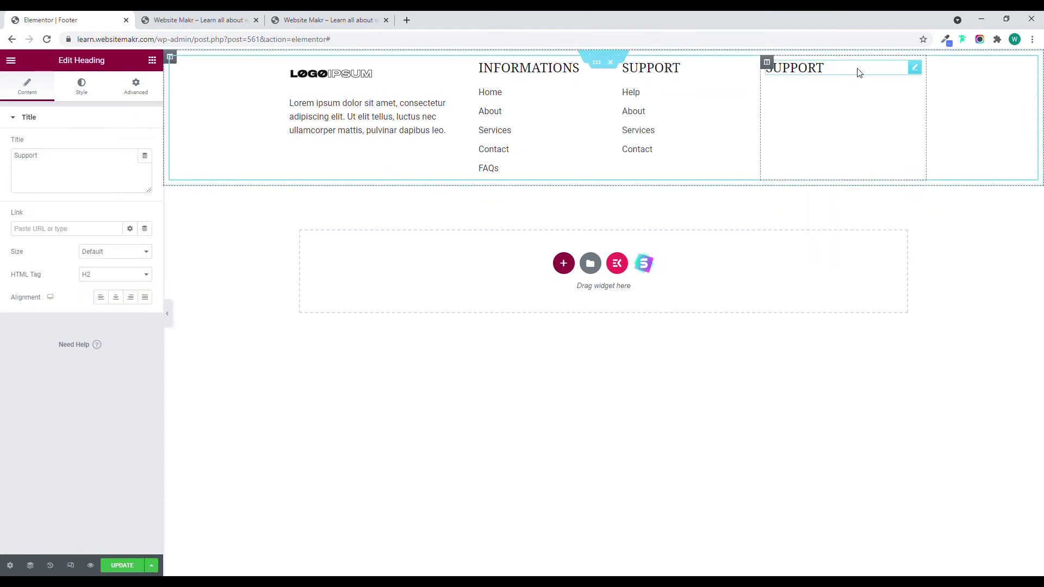
Change the fourth column's heading title to "Contact"
left_click_drag(60, 174, 30, 164)
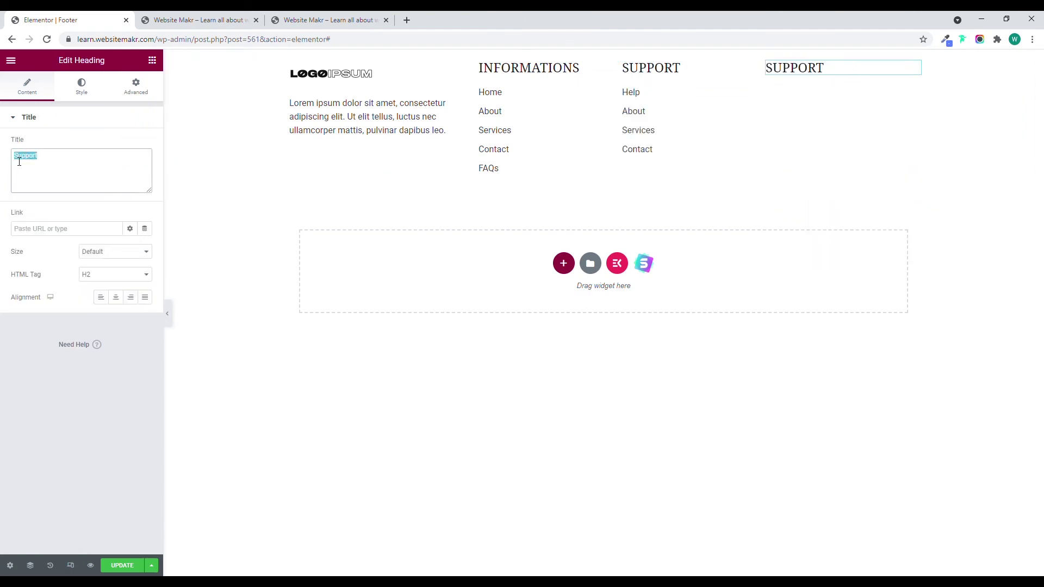
type("Contact")
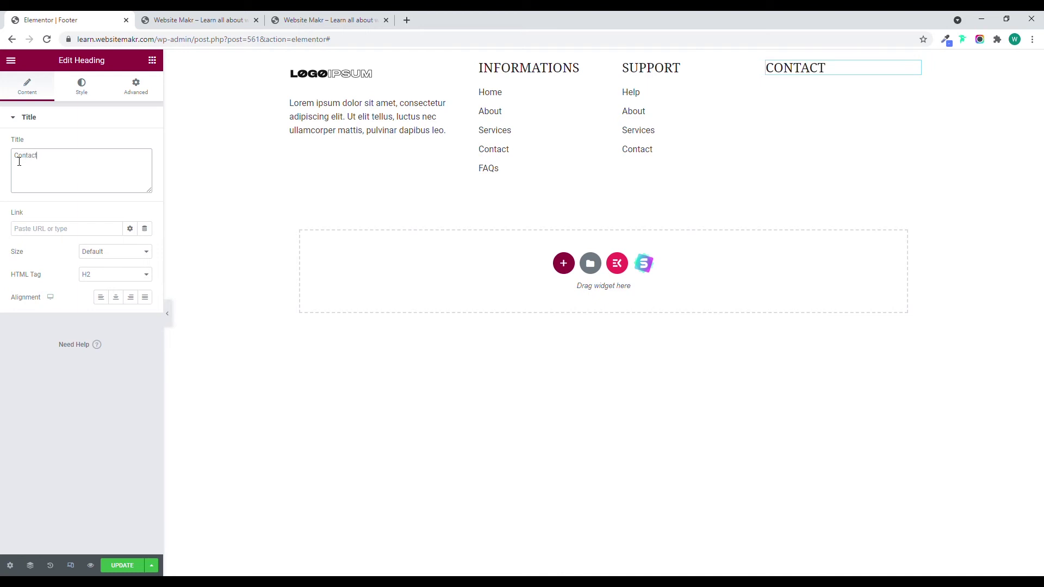
left_click(152, 60)
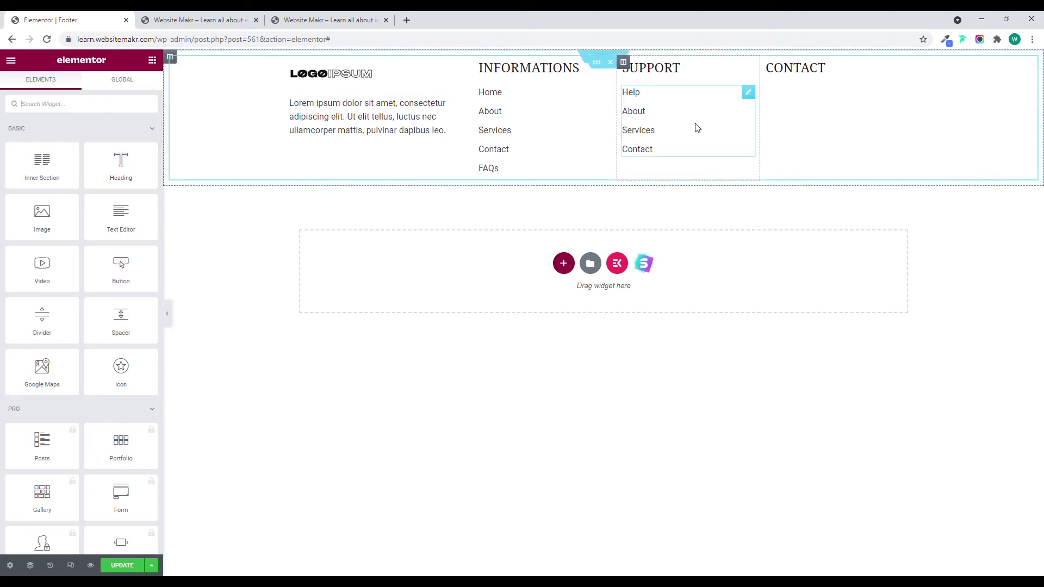
Copy the Support column's list into the fourth column and delete the copy's About, Services and Contact items
right_click(748, 94)
right_click(805, 112)
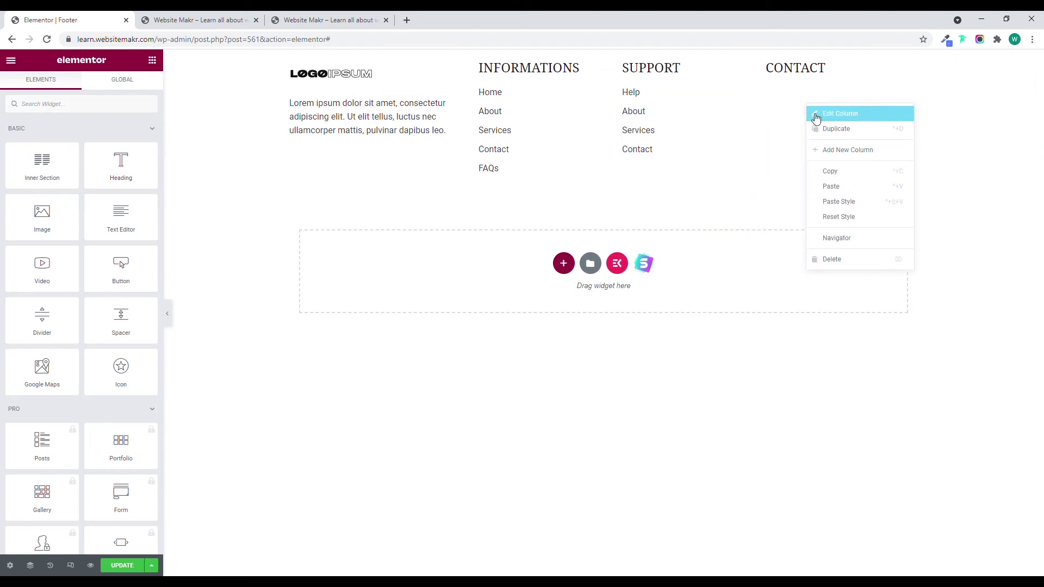
left_click(845, 187)
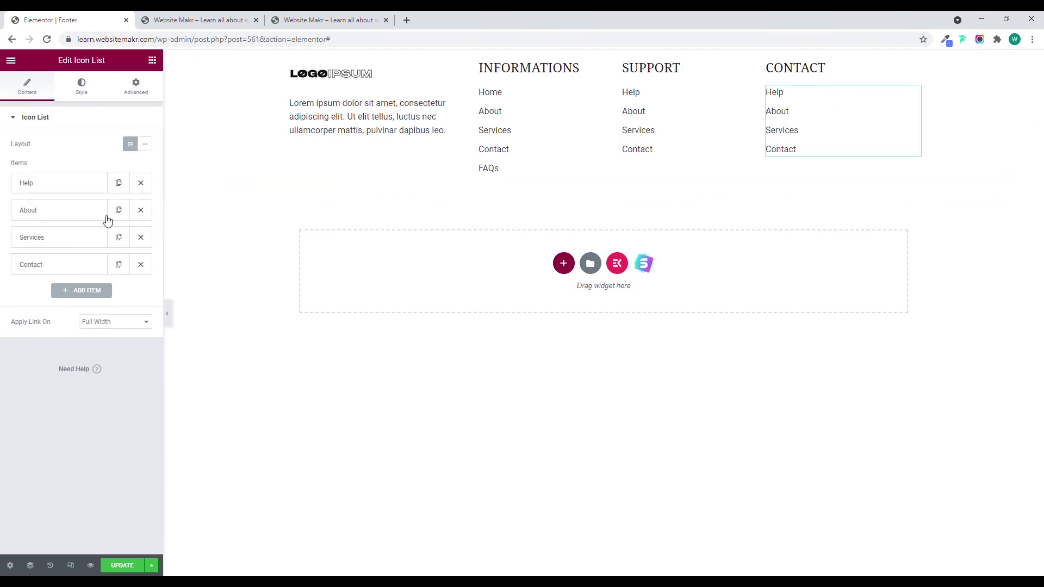
left_click(140, 210)
left_click(141, 210)
left_click(141, 210)
Replace the text of the remaining item in the fourth column's list with the company's contact e-mail address
left_click(80, 188)
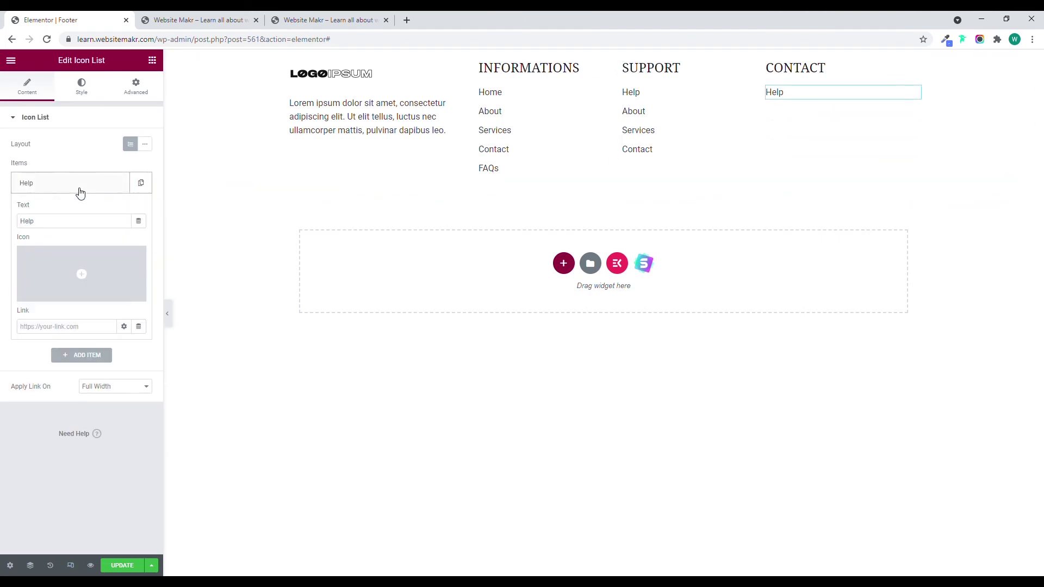
left_click_drag(71, 219, 5, 221)
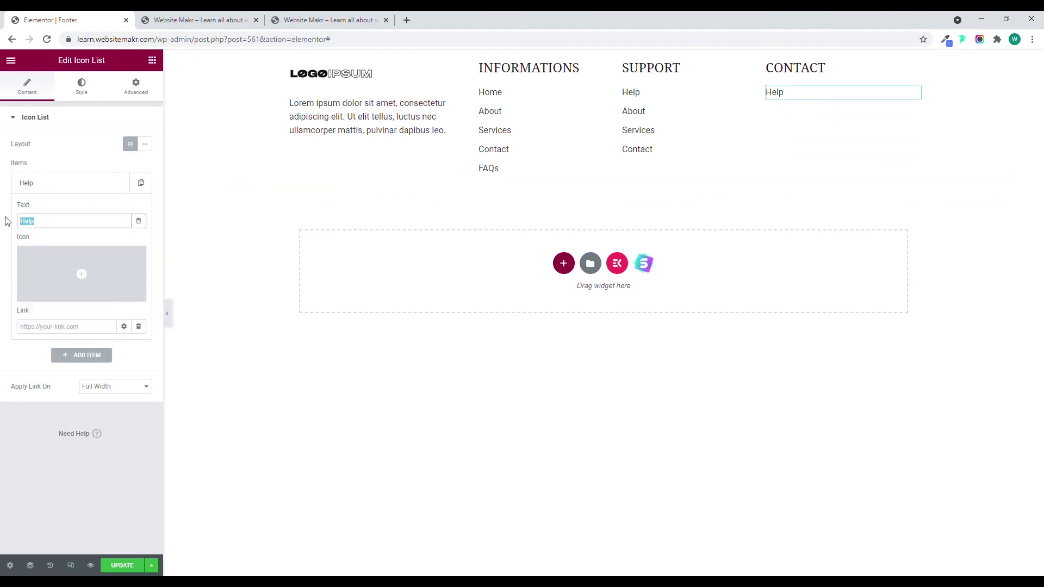
type("info@yourcompany.com")
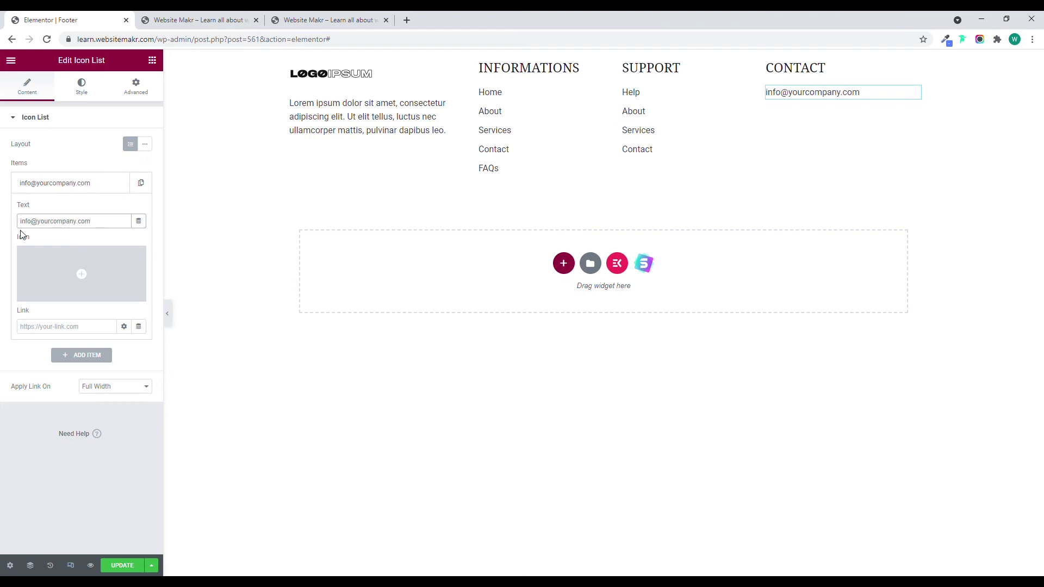
Add a Social Icons widget below the e-mail address in the Contact column and align it left
left_click(153, 60)
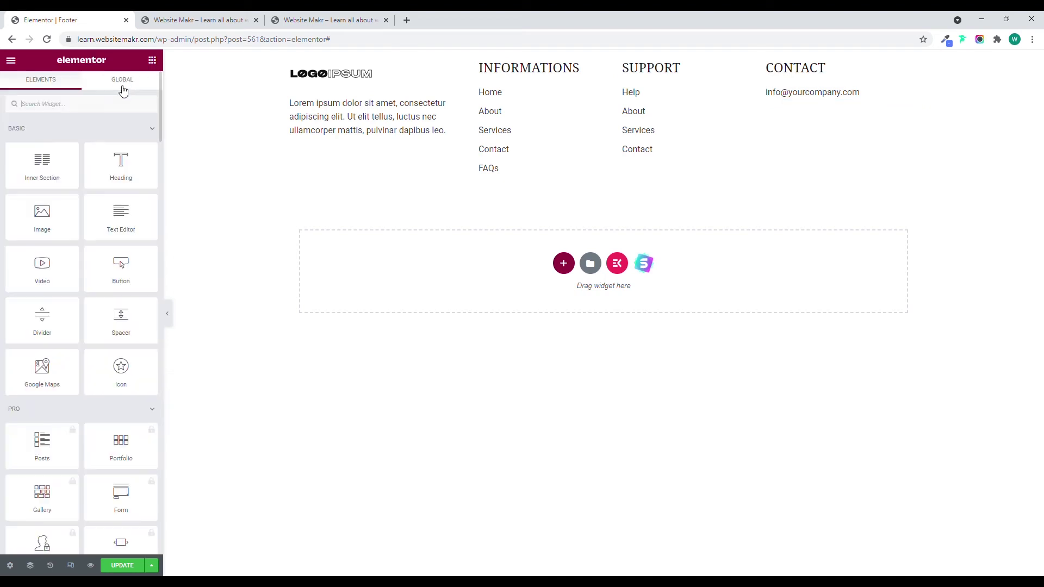
type("socia")
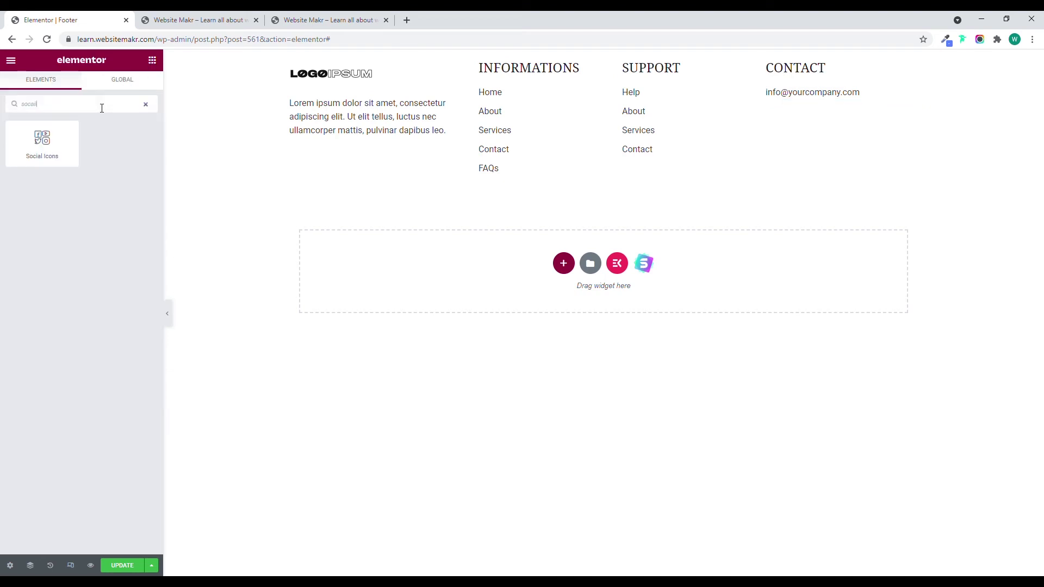
left_click_drag(55, 140, 816, 102)
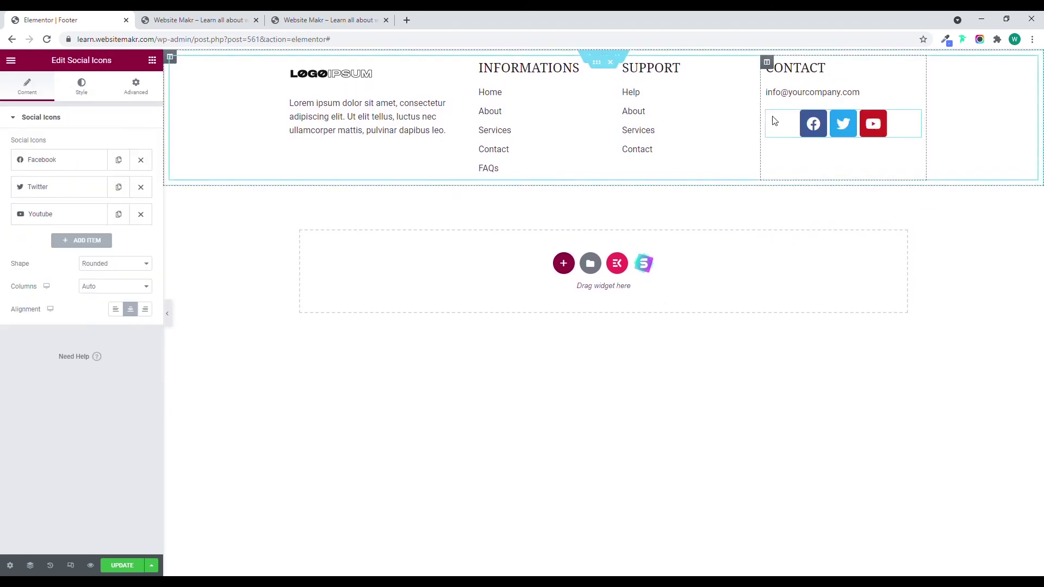
left_click(115, 309)
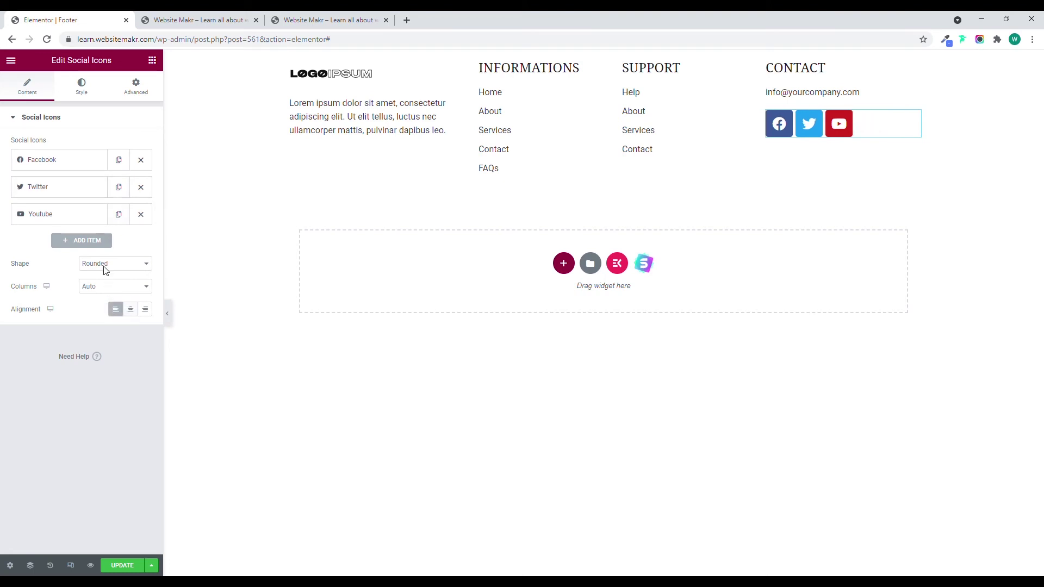
Change the social icons' shape to Circle and set their size to 15
left_click(81, 93)
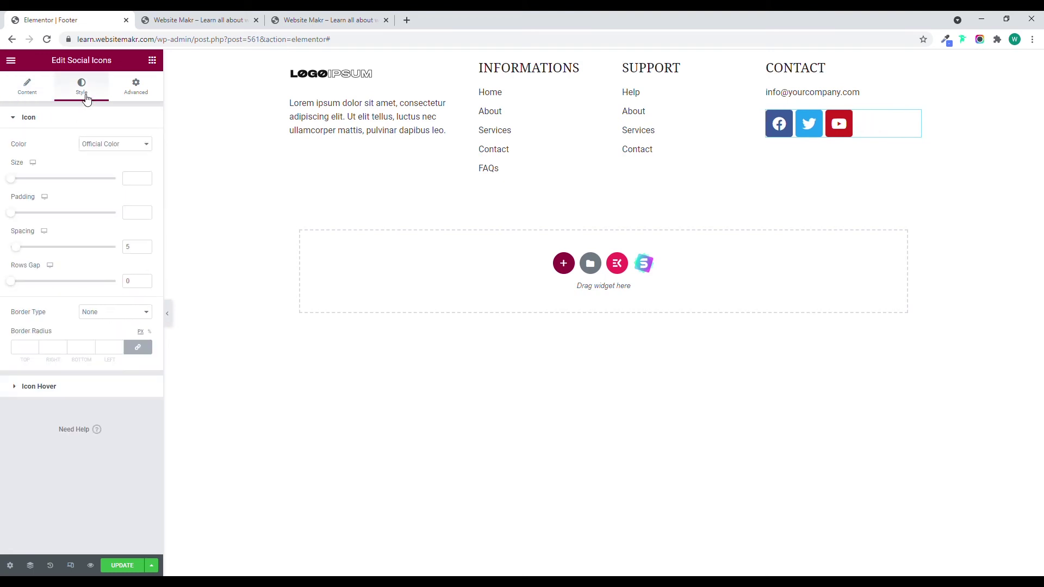
left_click(36, 93)
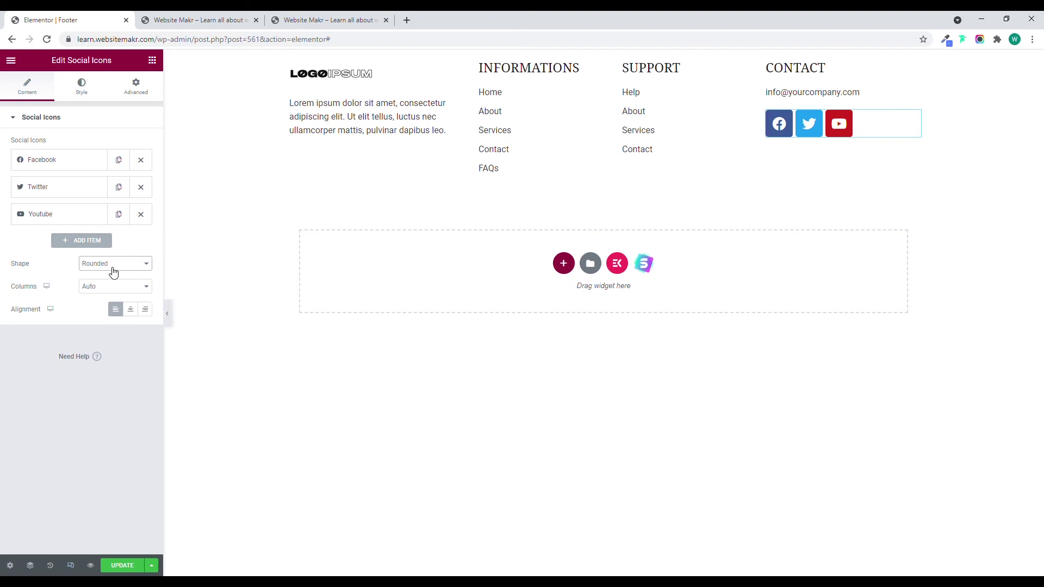
left_click(106, 296)
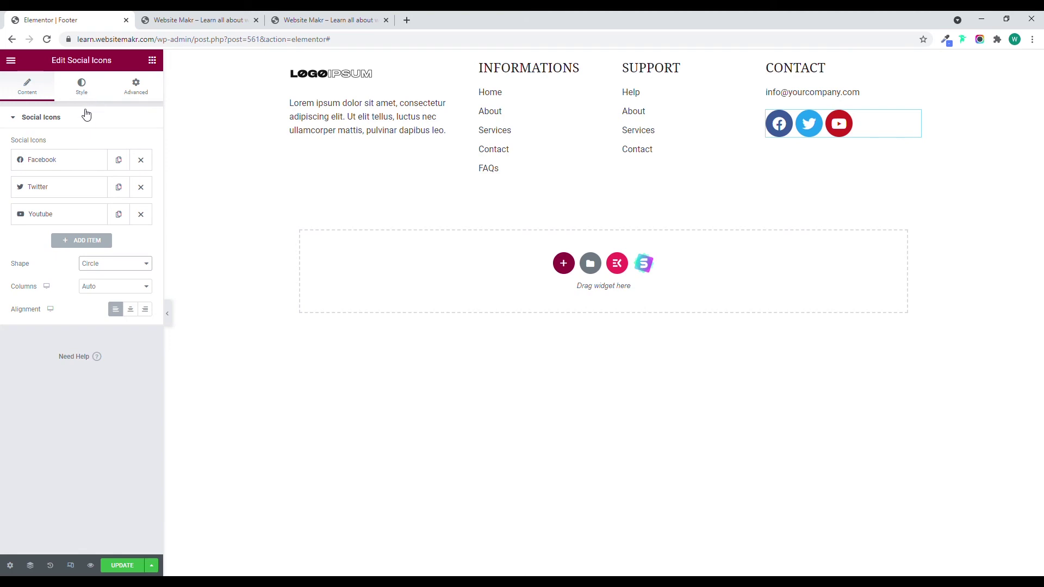
left_click(83, 93)
left_click_drag(29, 183, 20, 184)
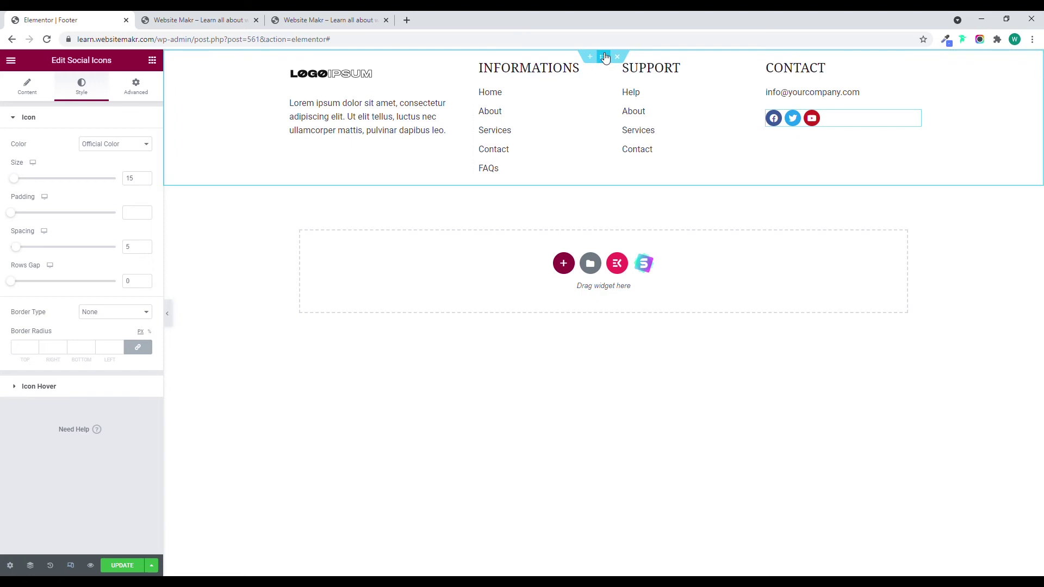
Duplicate the four-column inner section of the footer
left_click(603, 56)
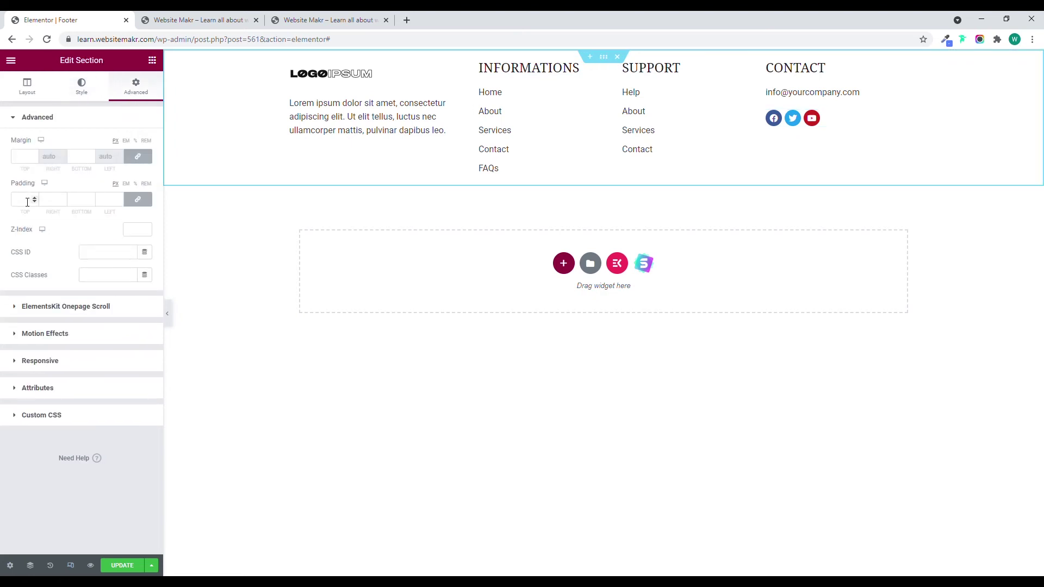
right_click(601, 65)
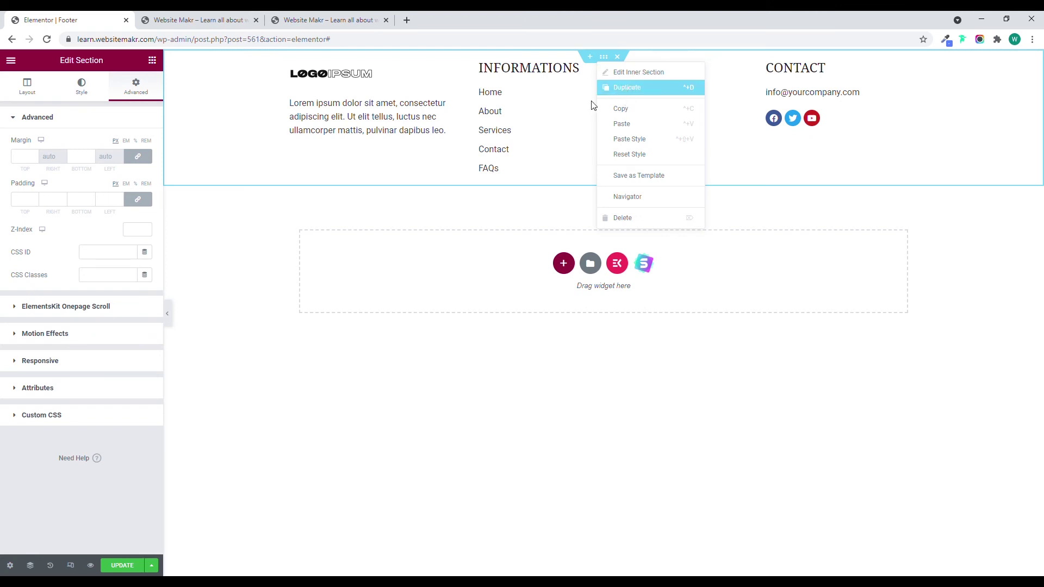
left_click(627, 88)
Delete the logo, Informations and Support columns from the duplicated inner section
right_click(287, 194)
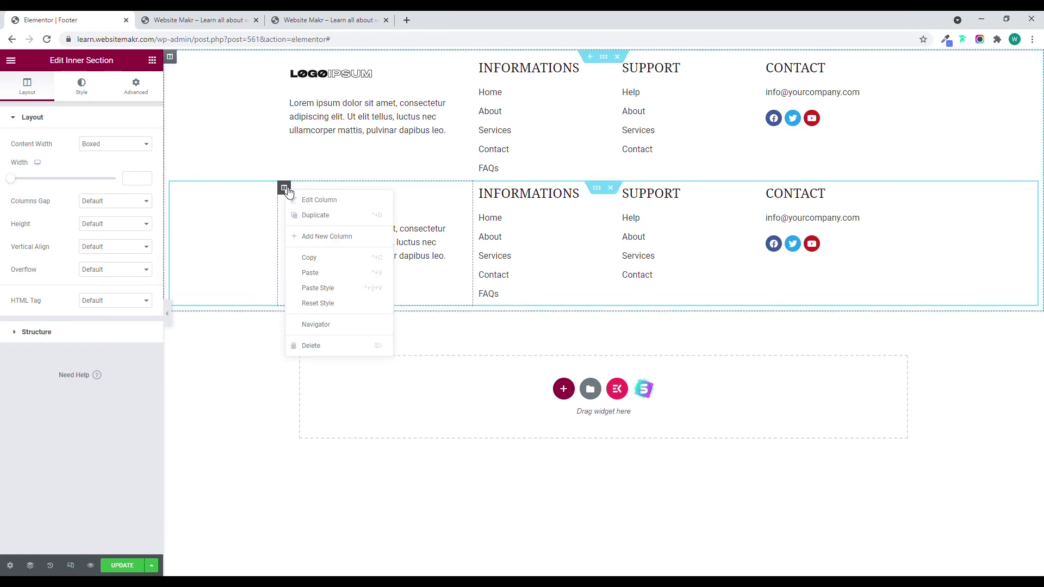
left_click(327, 346)
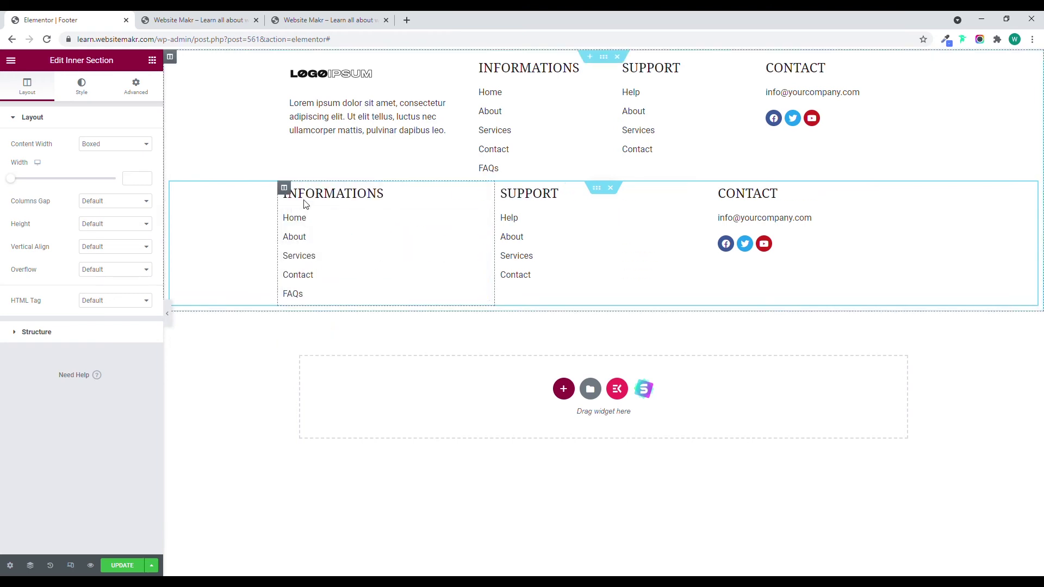
right_click(288, 195)
left_click(327, 347)
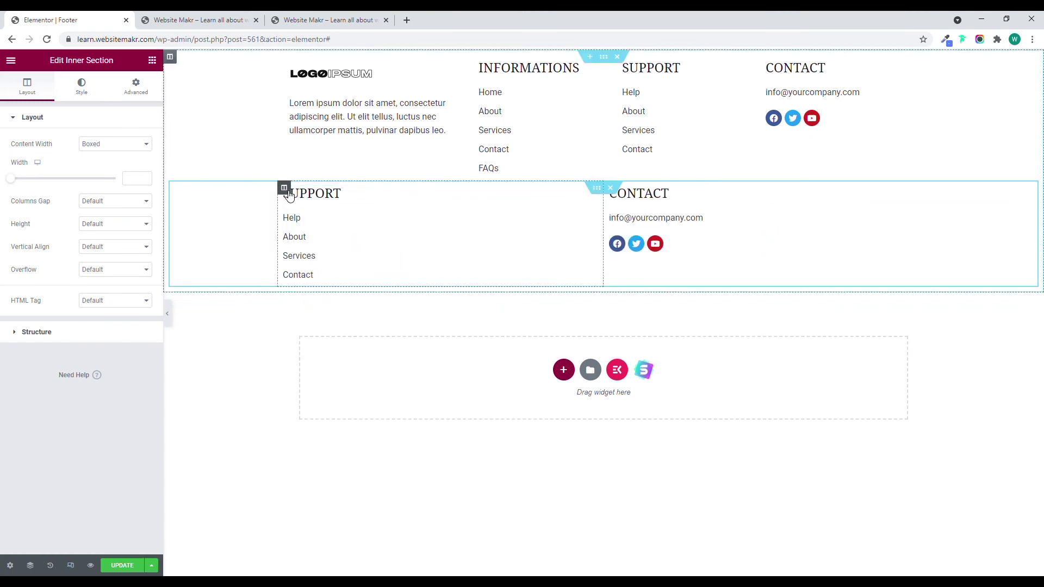
right_click(286, 191)
left_click(330, 348)
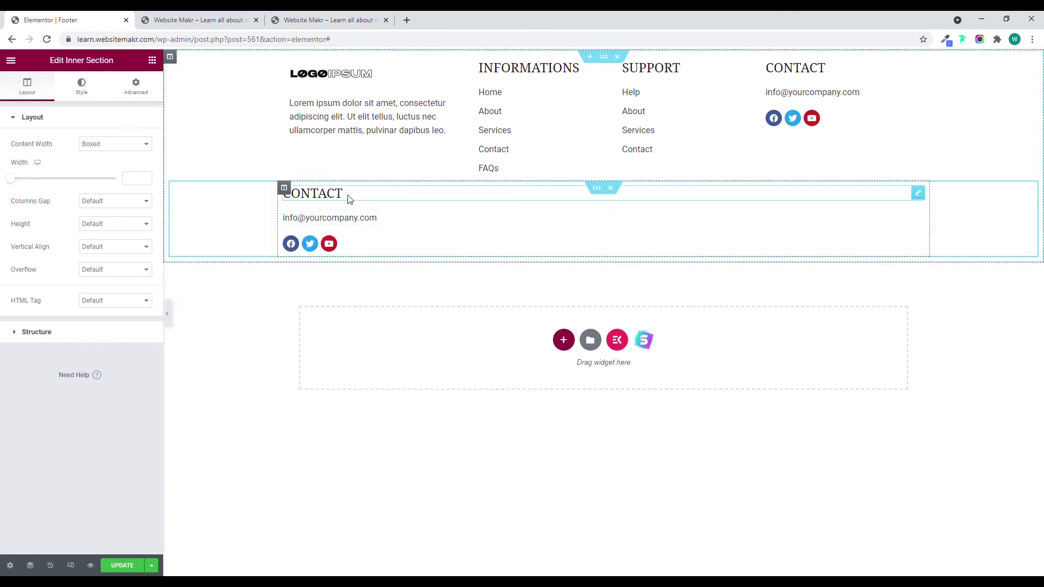
Delete the Contact heading and the social icons from the duplicated section's remaining column
right_click(349, 200)
left_click(401, 351)
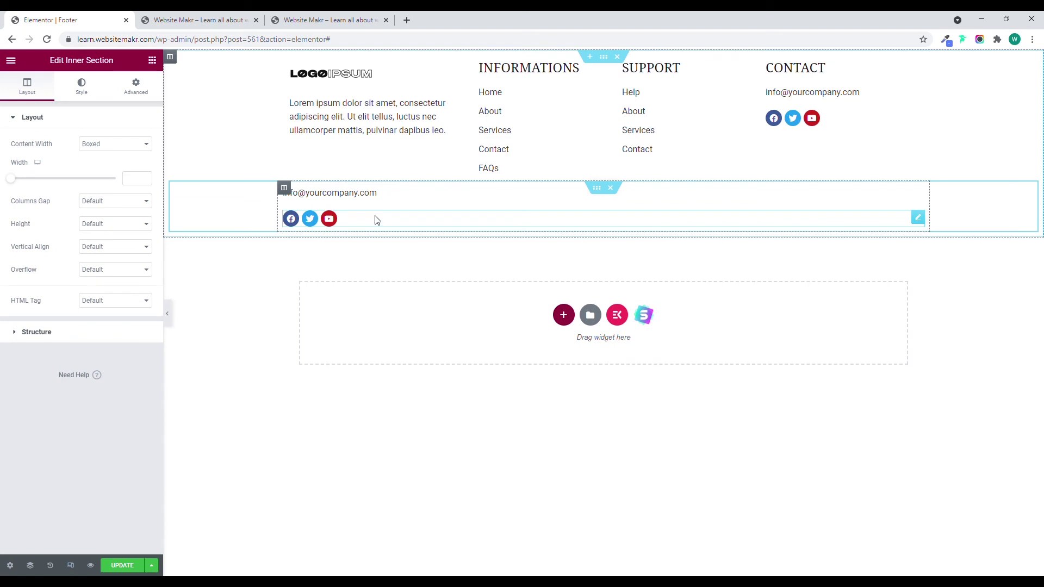
right_click(375, 221)
left_click(401, 371)
Replace the text of the remaining list item in the lower row with "Copyright@yourcompany 2021"
left_click(387, 194)
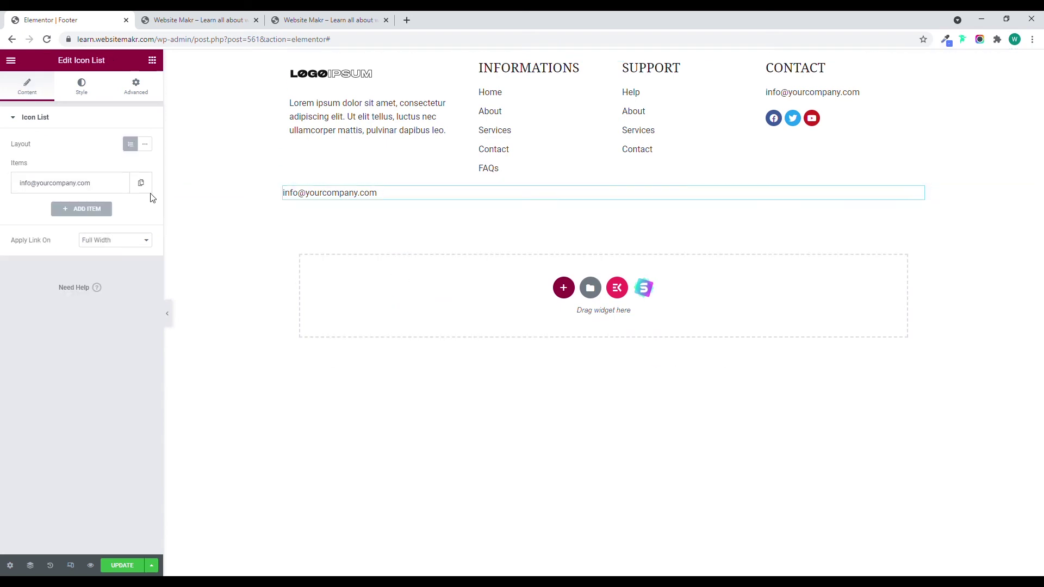
left_click(93, 183)
left_click_drag(94, 223, 5, 233)
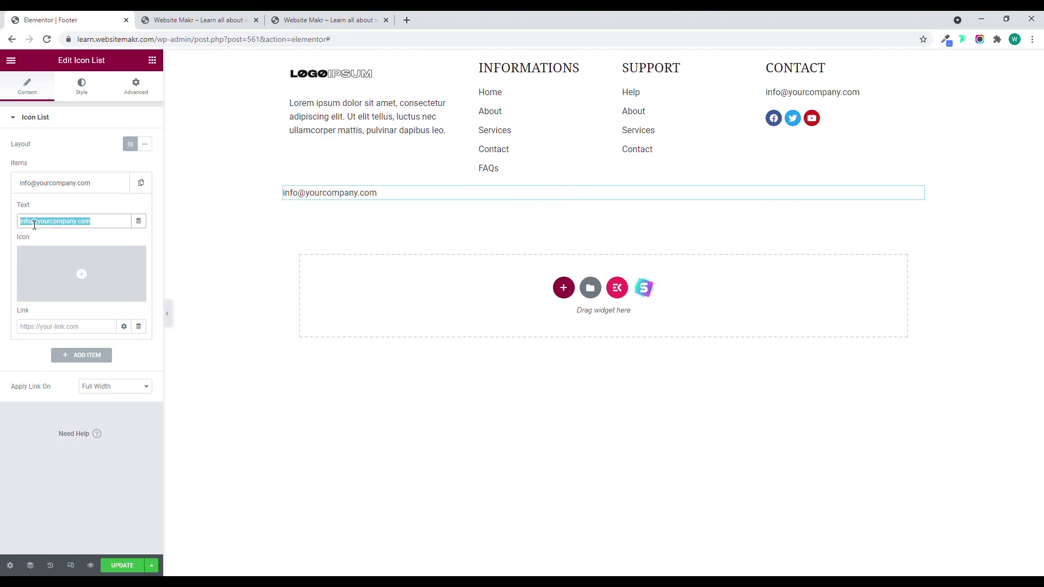
type("Copyrigh")
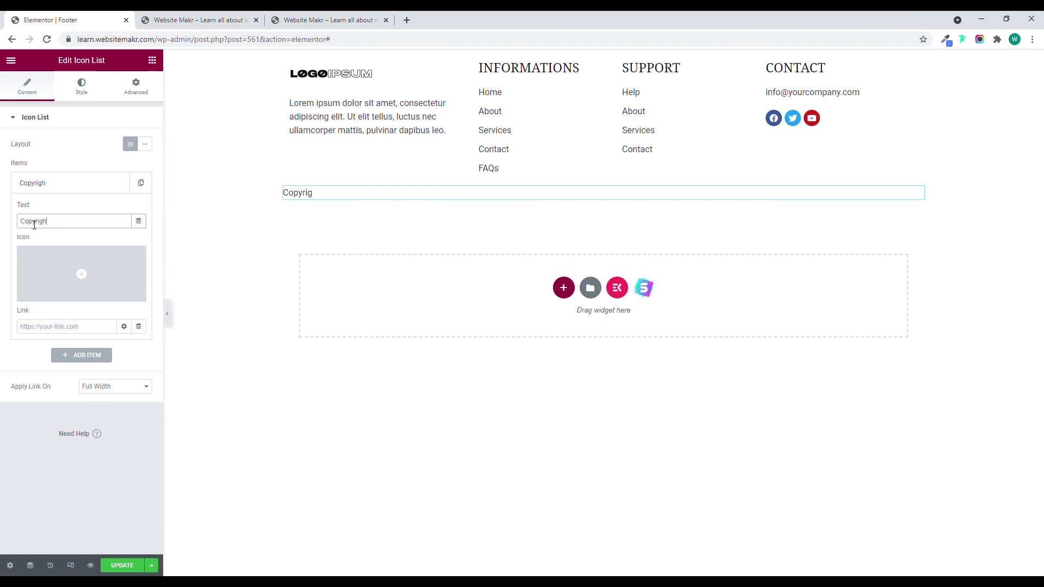
type("t@yiourcompany")
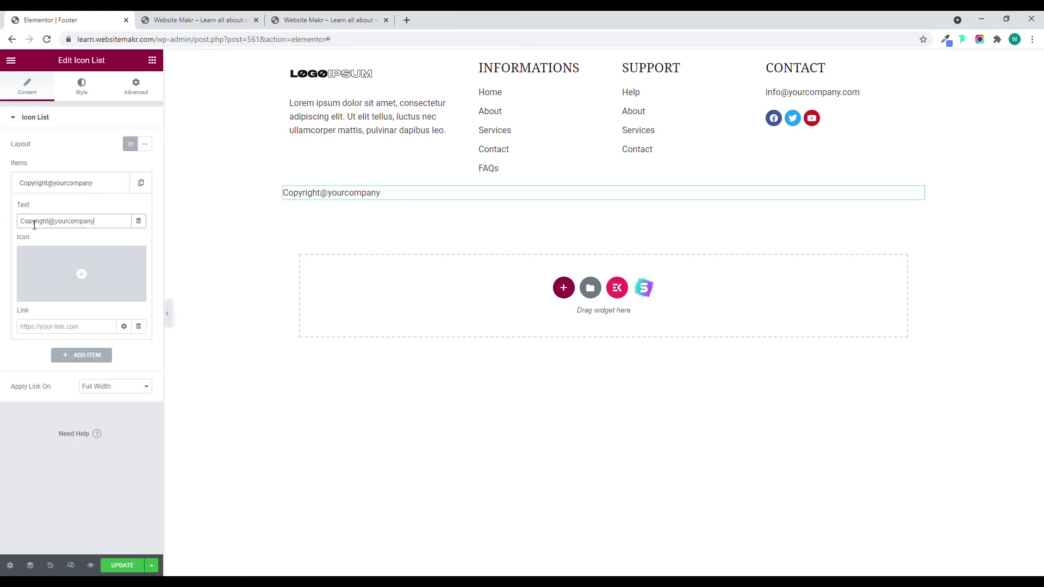
type(" 2021")
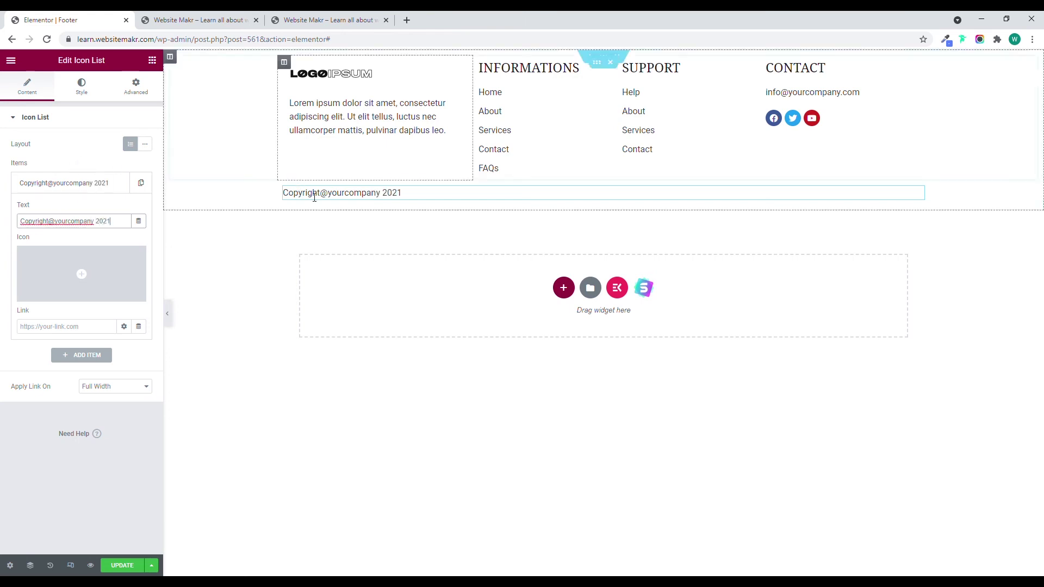
Give the copyright column a solid border with unlinked widths, setting only the top width to 1
left_click(284, 188)
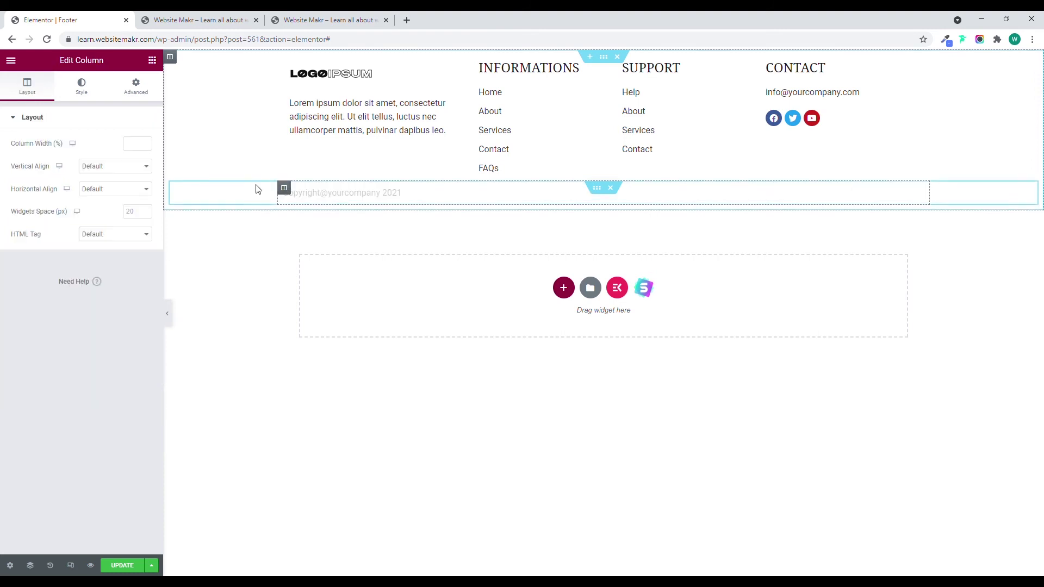
left_click(137, 86)
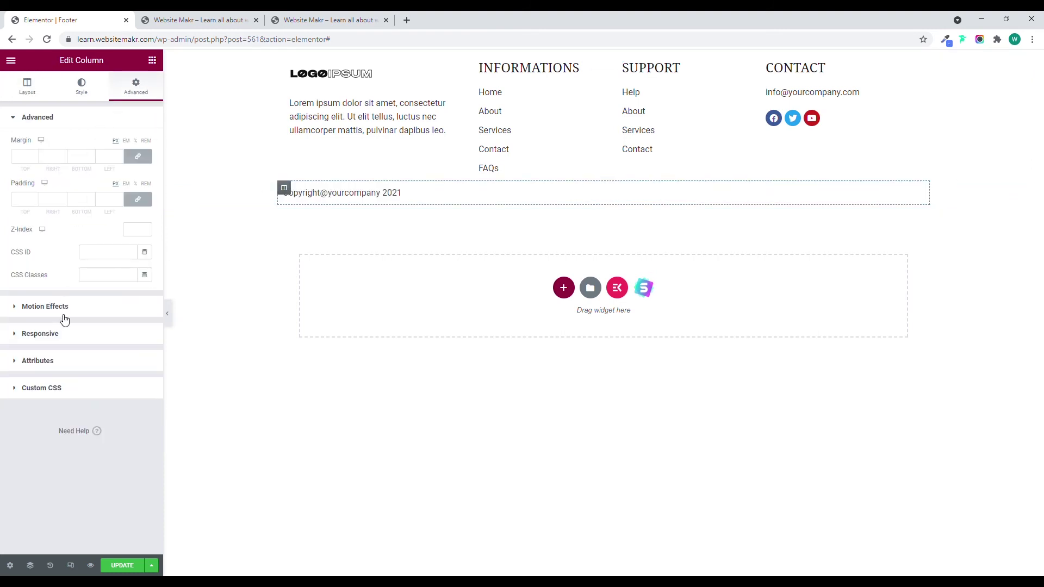
left_click(82, 87)
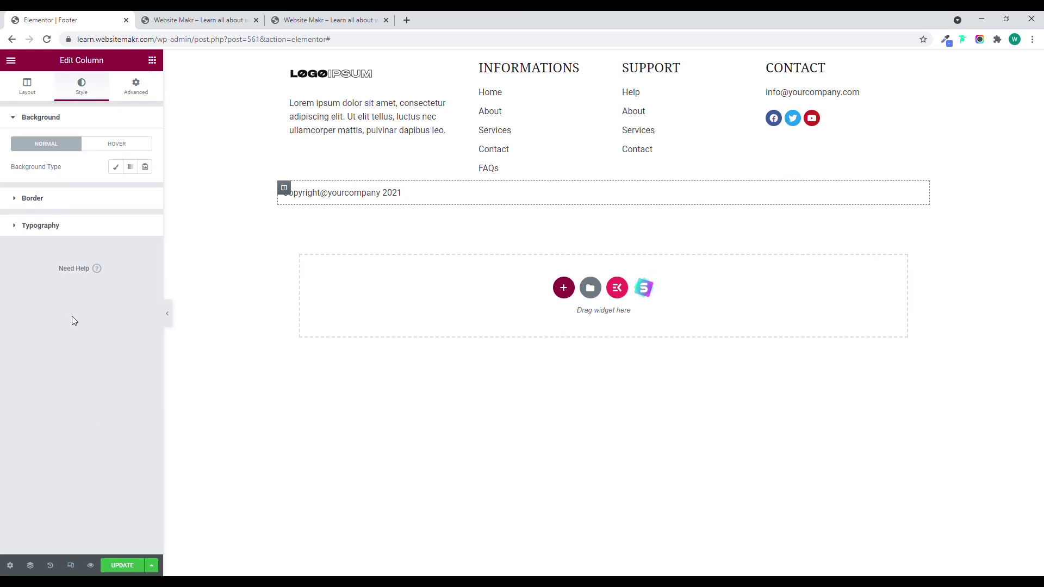
left_click(67, 203)
left_click(115, 195)
left_click(103, 217)
left_click(27, 230)
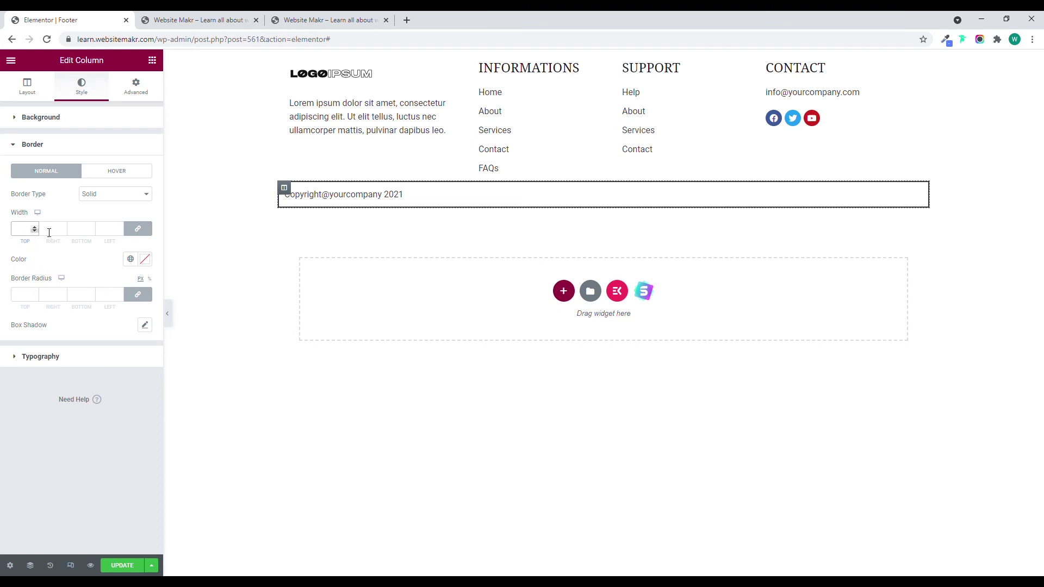
left_click(137, 229)
left_click(22, 229)
type("1")
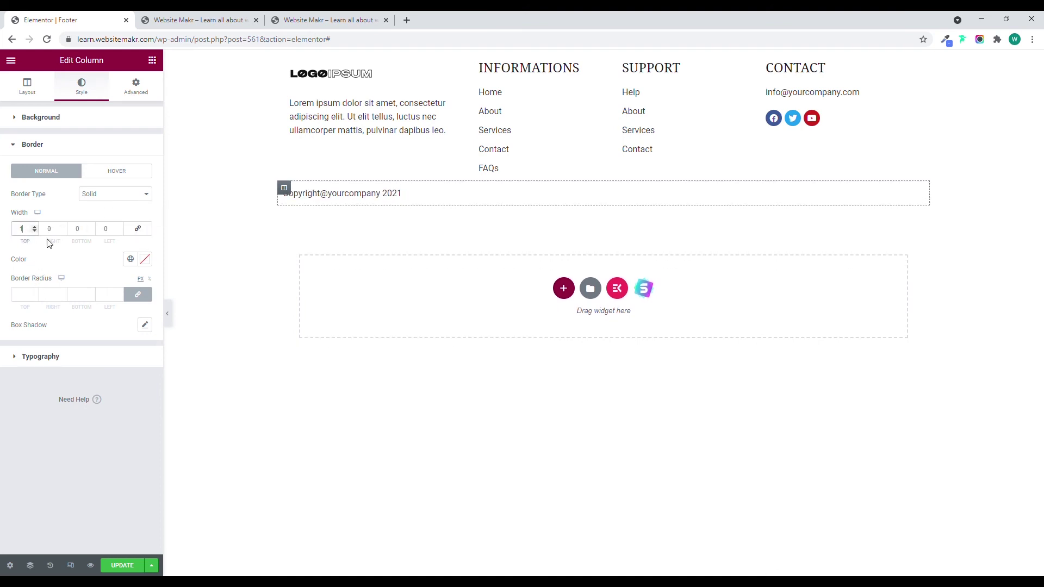
Set the copyright column's border color to grey and preview the footer at full width
left_click(144, 260)
mouse_move(34, 355)
left_mouse_down()
mouse_move(14, 365)
mouse_move(14, 348)
left_mouse_up()
left_click(61, 260)
left_click(168, 314)
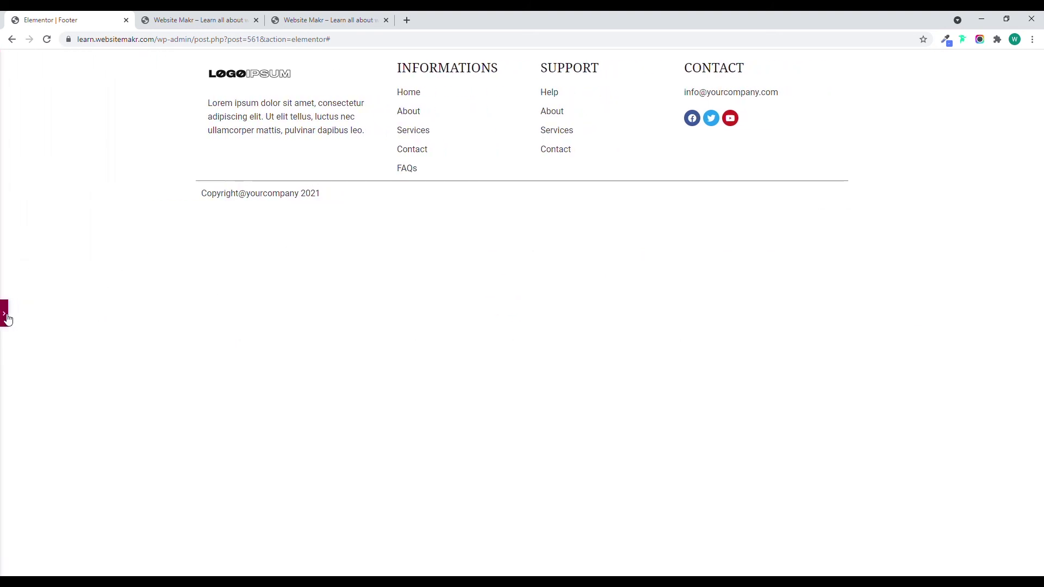
left_click(4, 314)
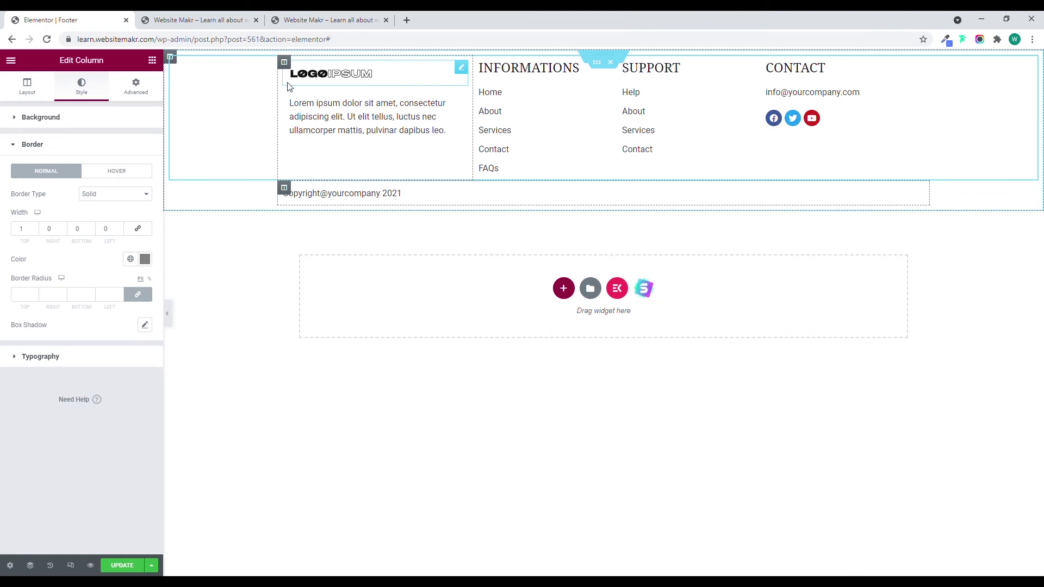
Unlink the Informations heading's margin and padding values and set its top padding to 10
left_click(605, 66)
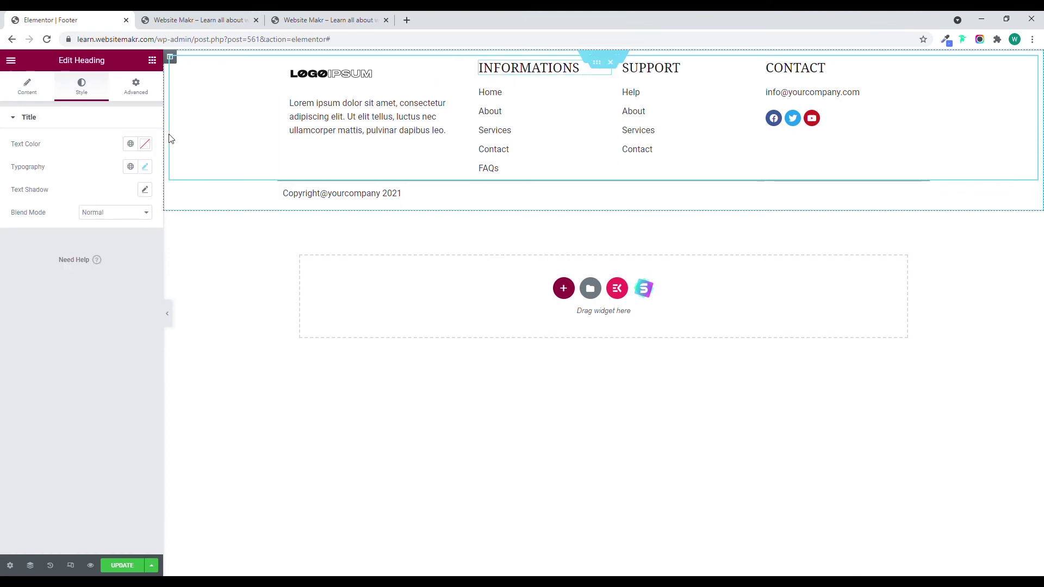
left_click(143, 92)
left_click(143, 156)
left_click(137, 199)
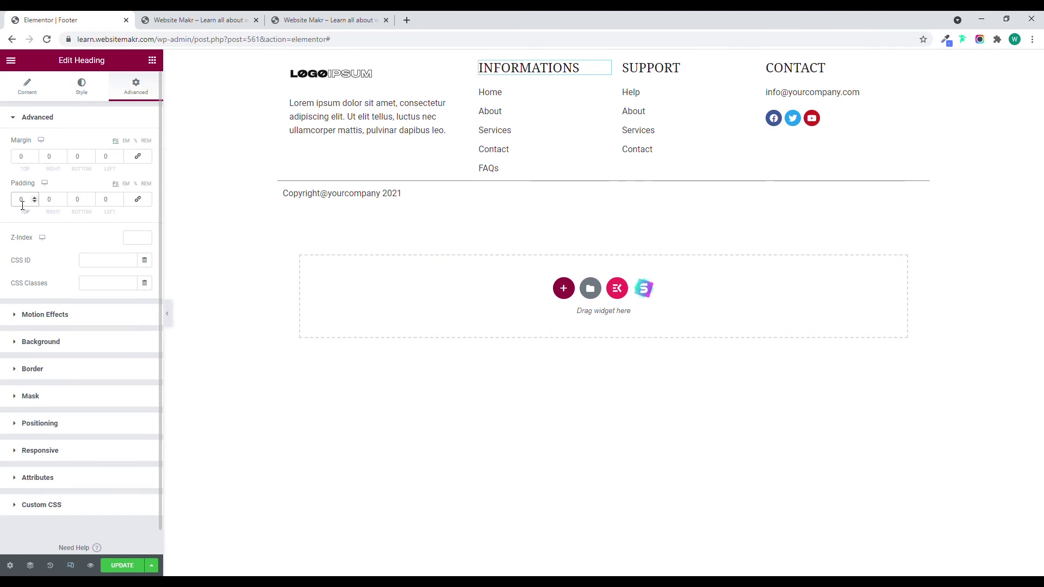
left_click(22, 201)
type("10")
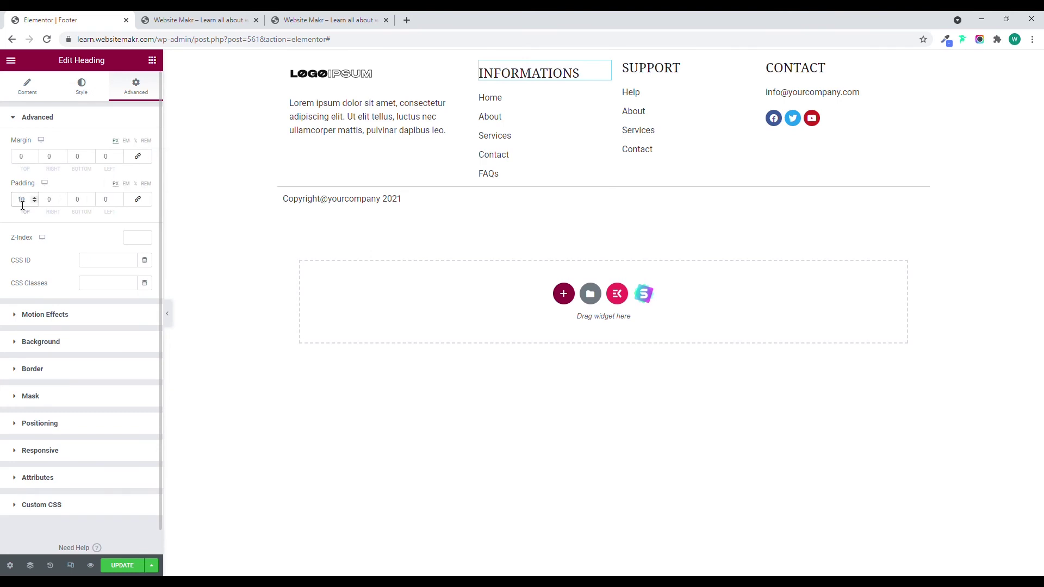
Copy the Informations heading and paste its style onto the Support and Contact headings
left_click(167, 313)
left_click(5, 314)
right_click(612, 67)
left_click(639, 116)
right_click(737, 70)
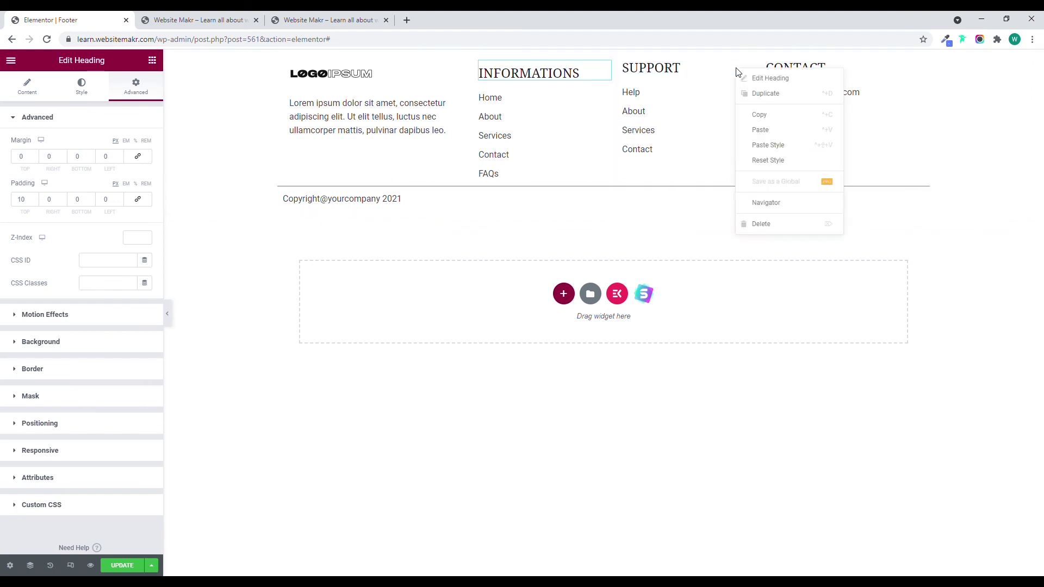
left_click(756, 144)
right_click(842, 66)
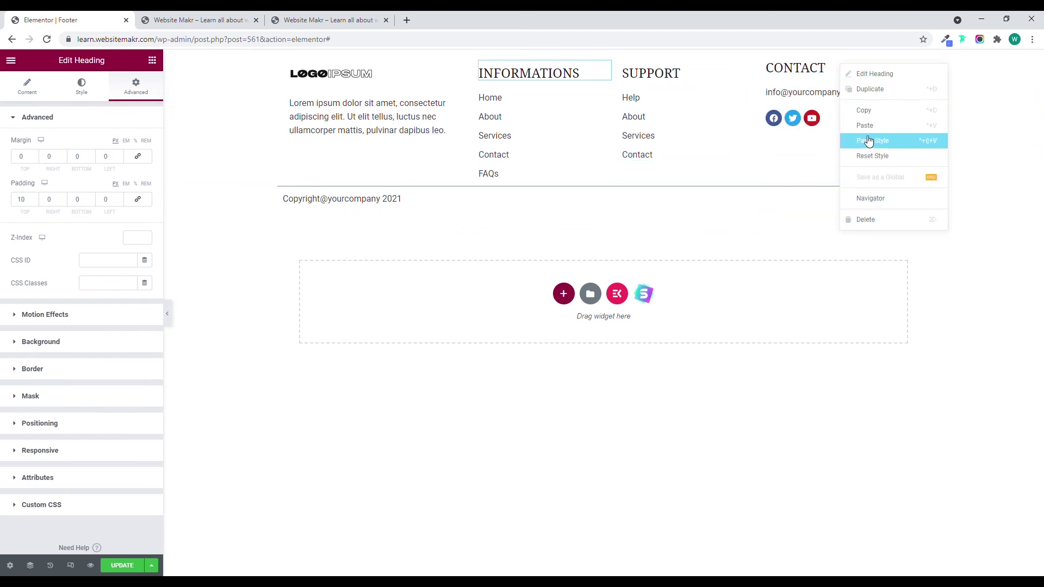
left_click(869, 141)
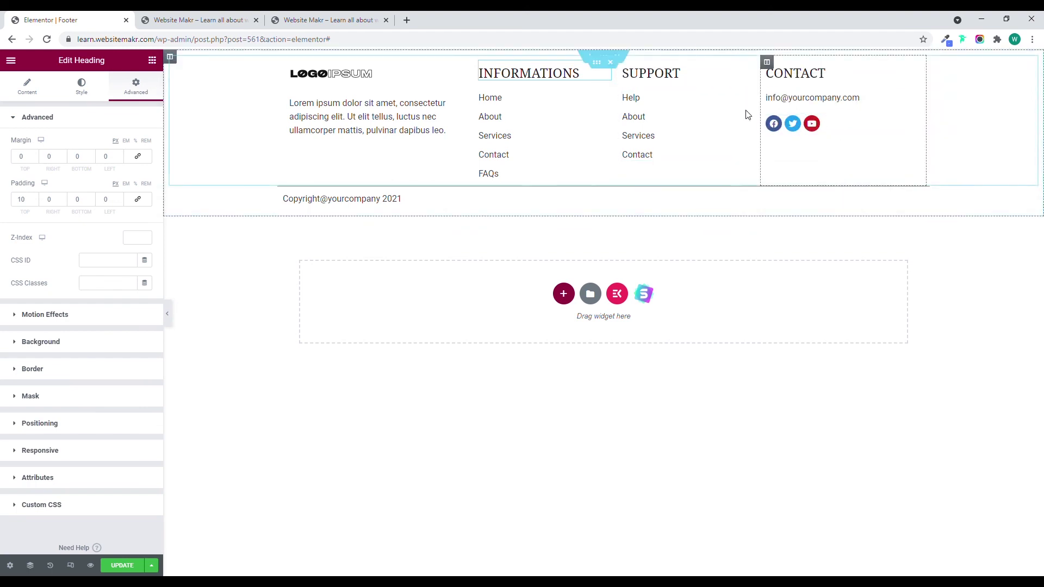
In the mobile layout, unlink the logo column's padding so all sides are 0, and check the stacked footer
left_click(71, 566)
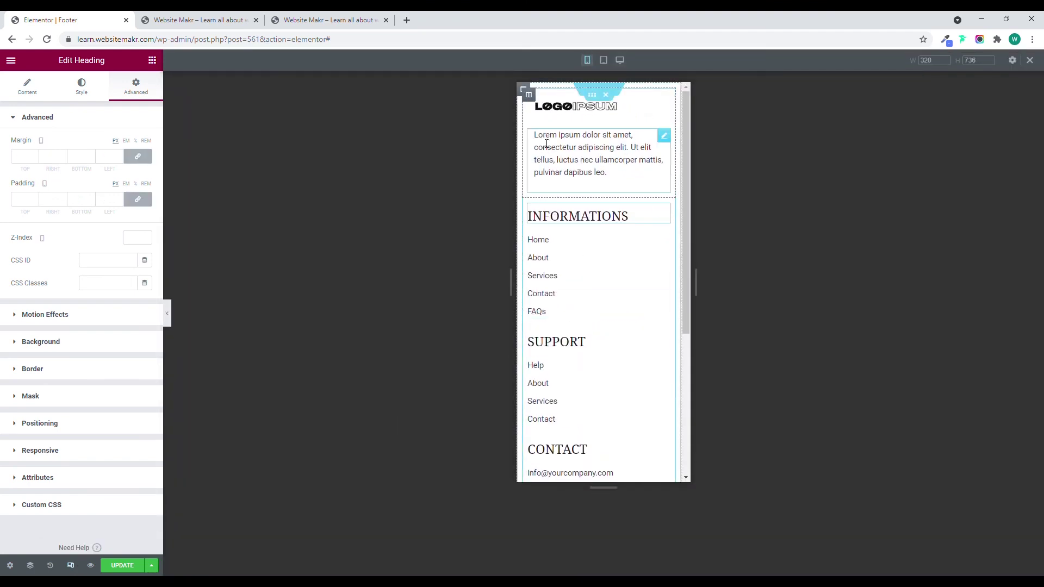
left_click(530, 96)
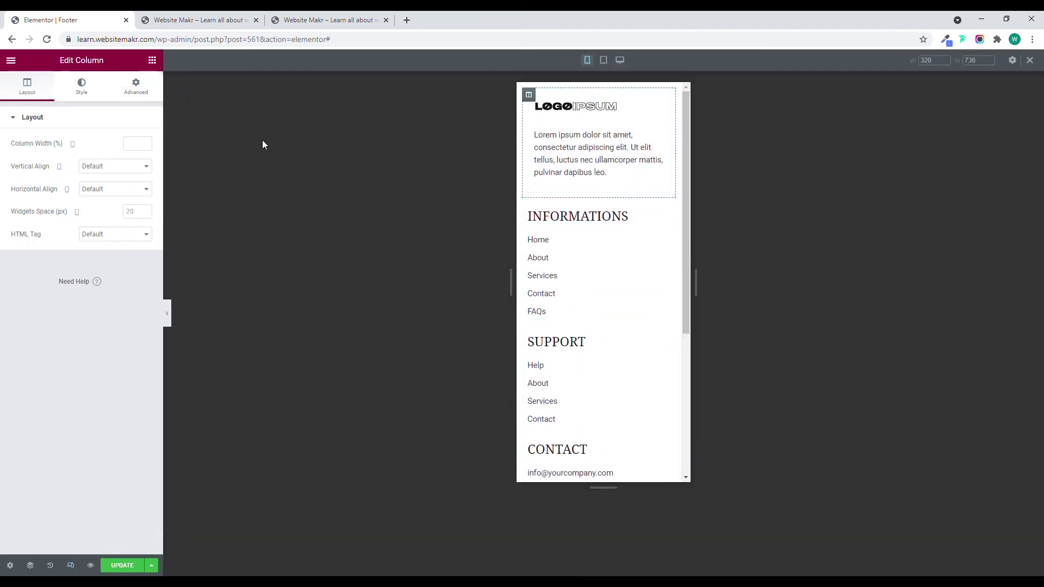
left_click(136, 87)
left_click(138, 200)
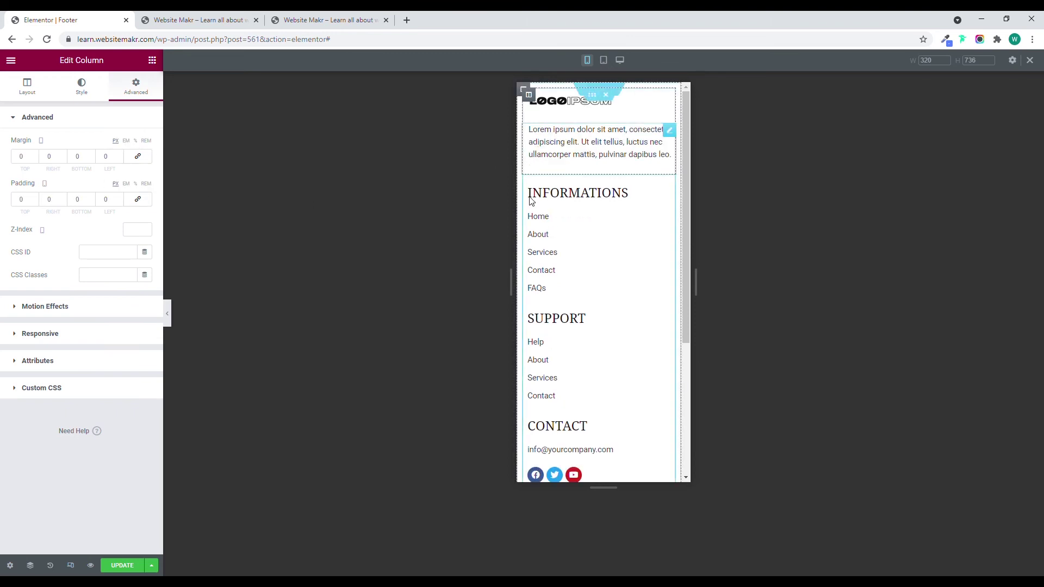
scroll(533, 207, "down", 3)
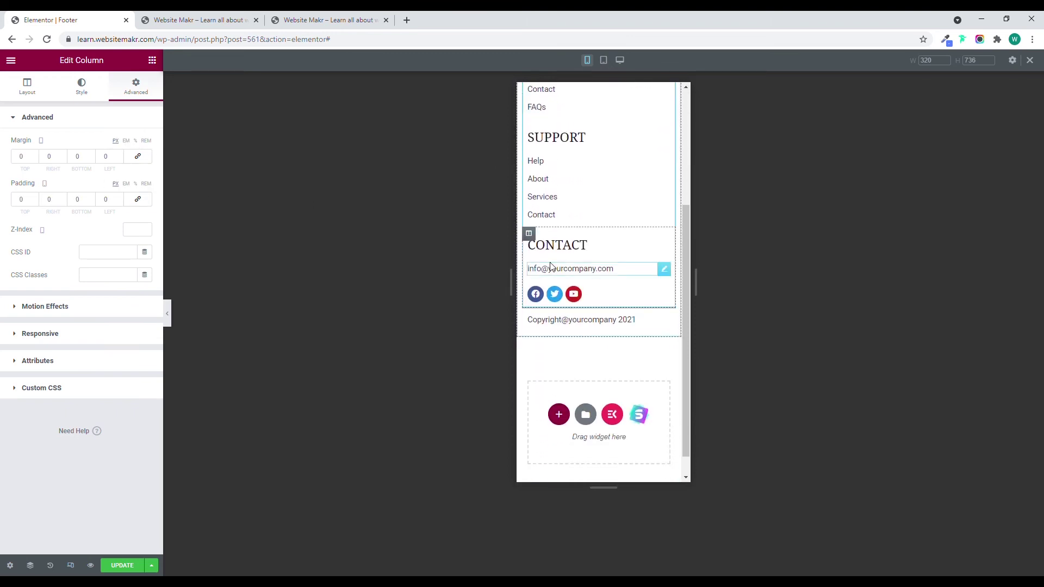
scroll(551, 266, "up", 3)
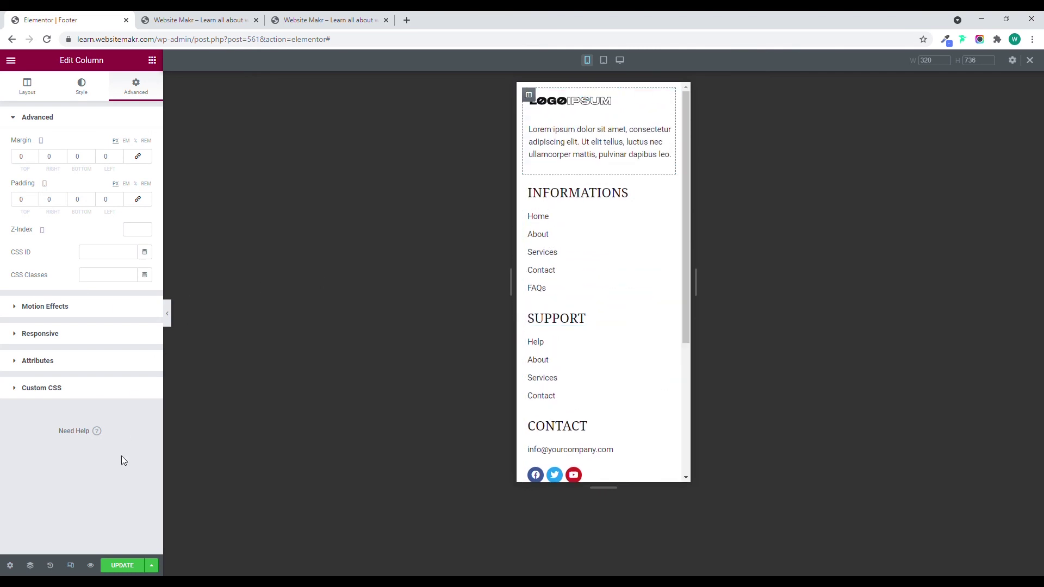
left_click(71, 569)
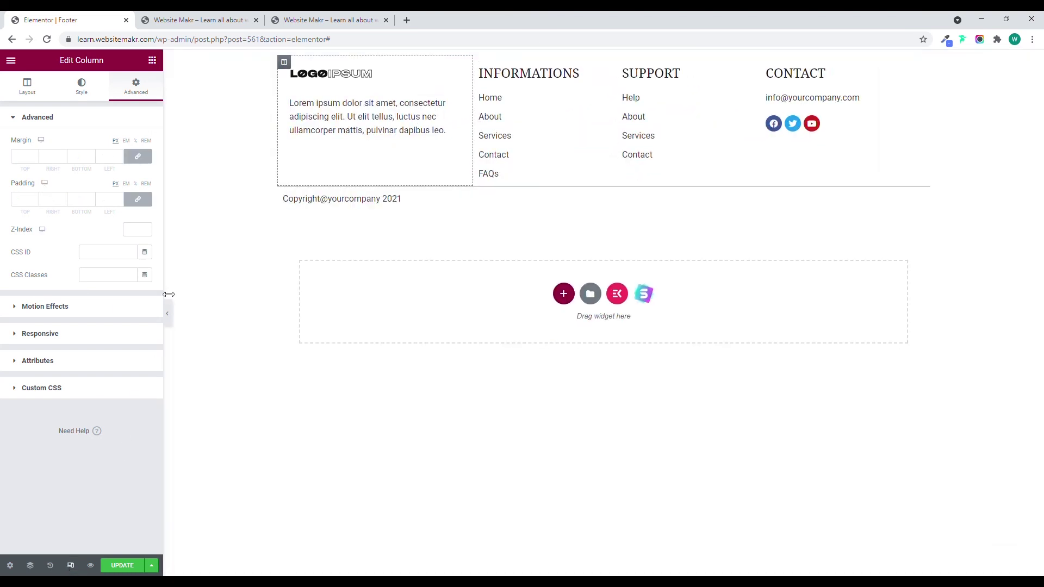
left_click(174, 206)
double_click(17, 201)
left_click(30, 157)
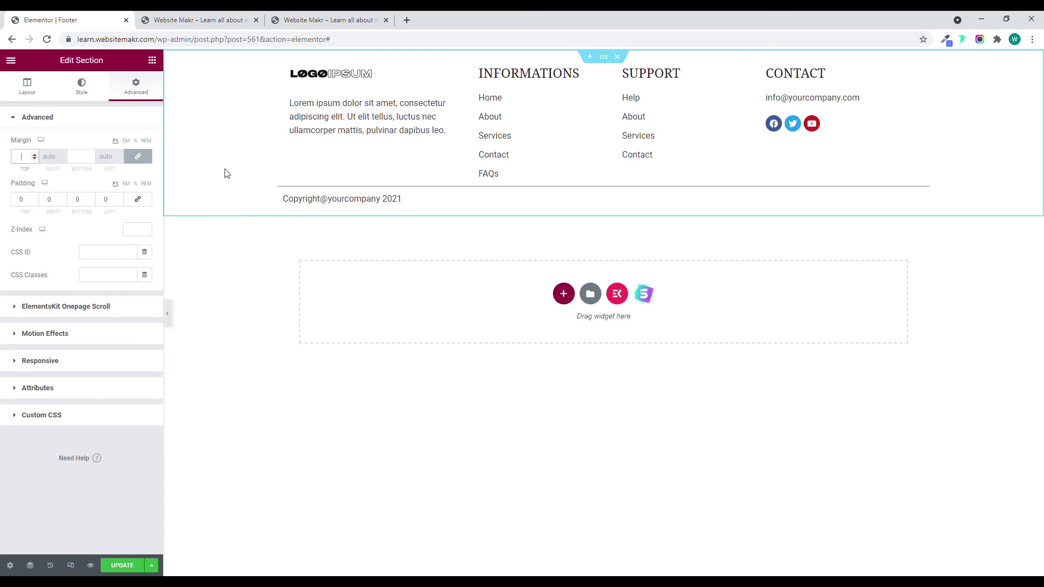
left_click(70, 566)
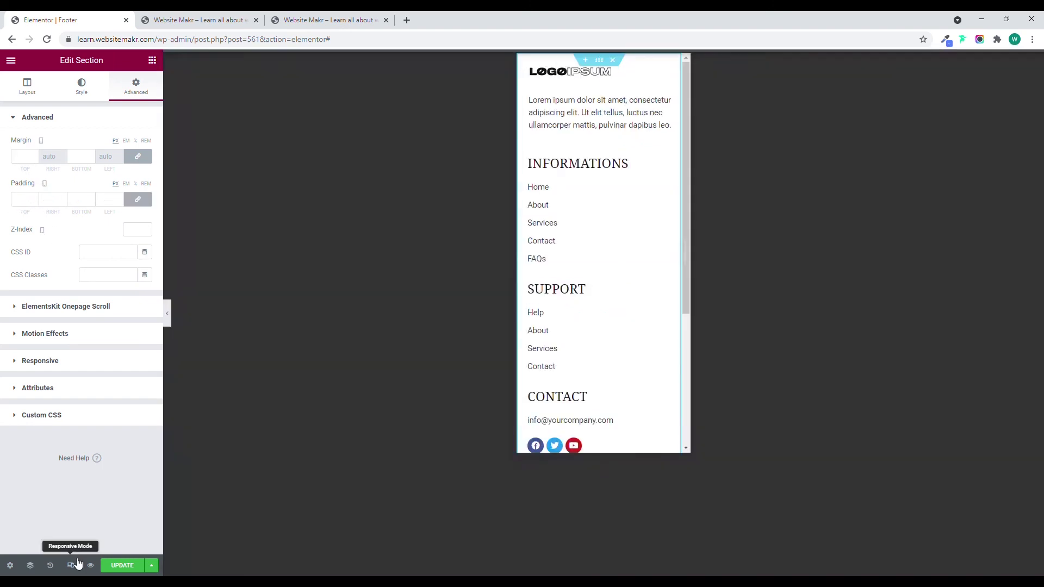
left_click(71, 565)
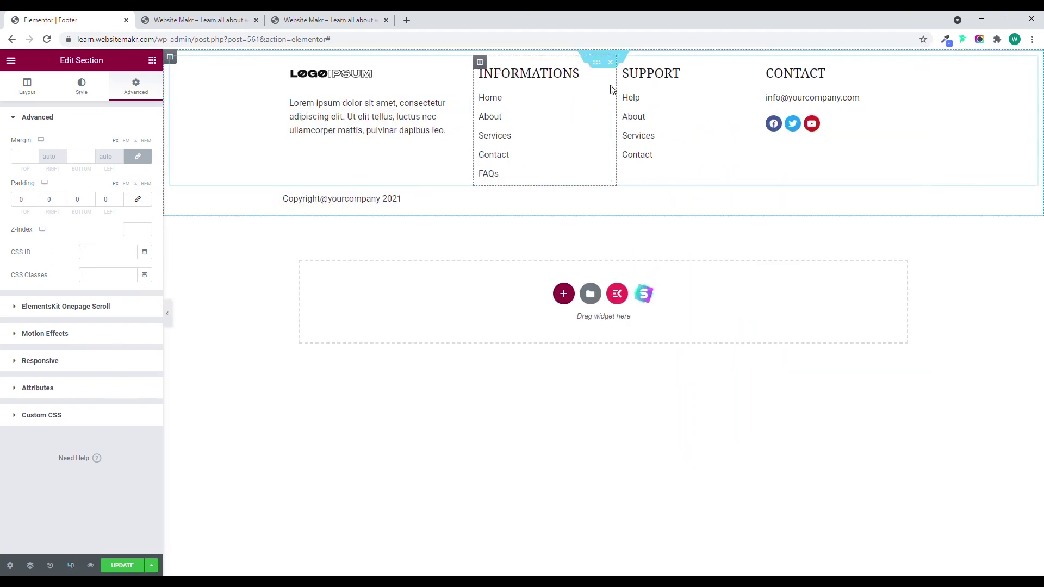
Unlink the padding of the inner section holding the four footer columns, set top 40 and bottom 10, and preview it at full width
left_click(599, 65)
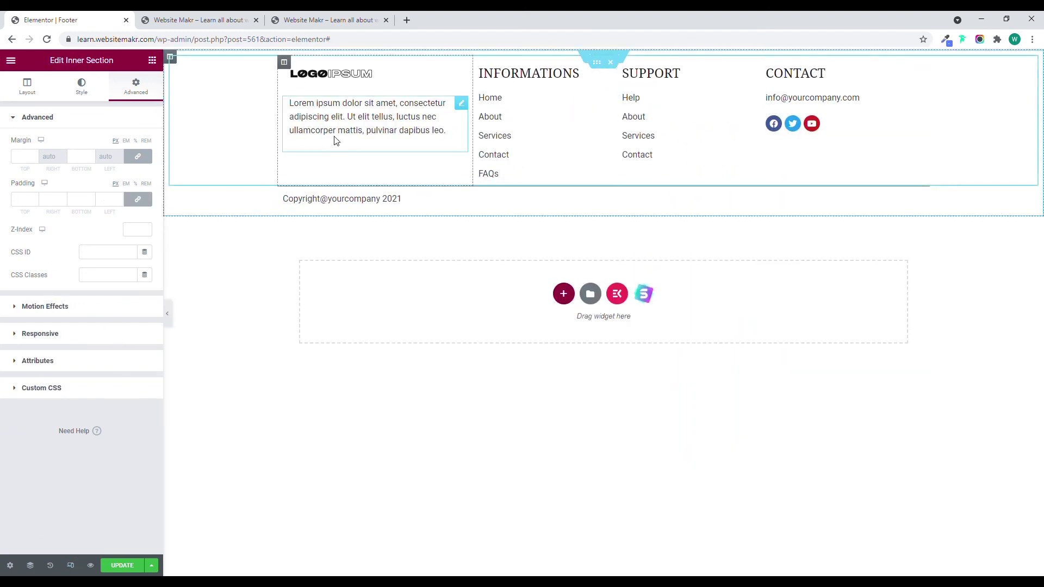
left_click(146, 199)
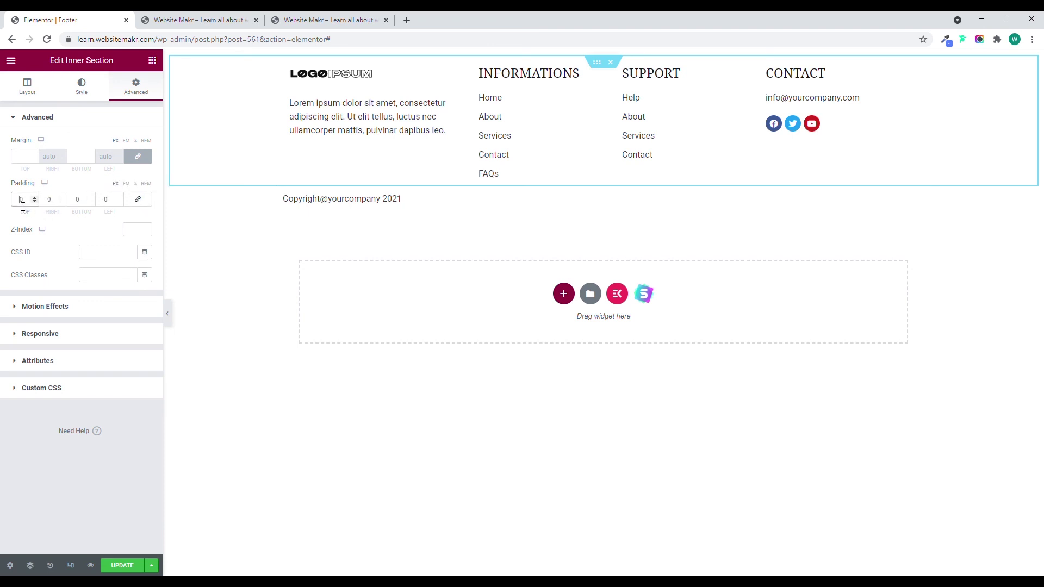
type("40")
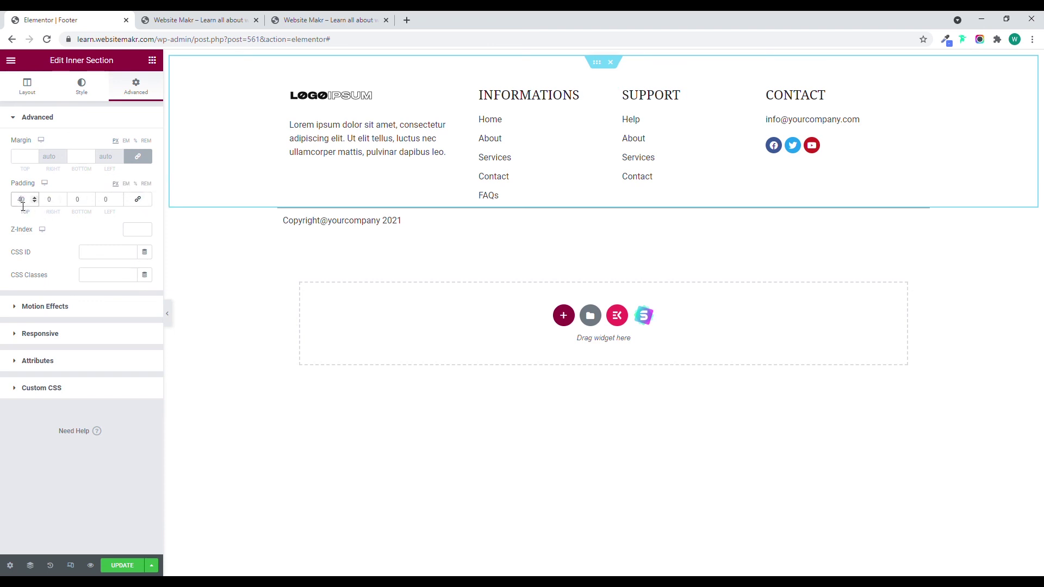
left_click(78, 200)
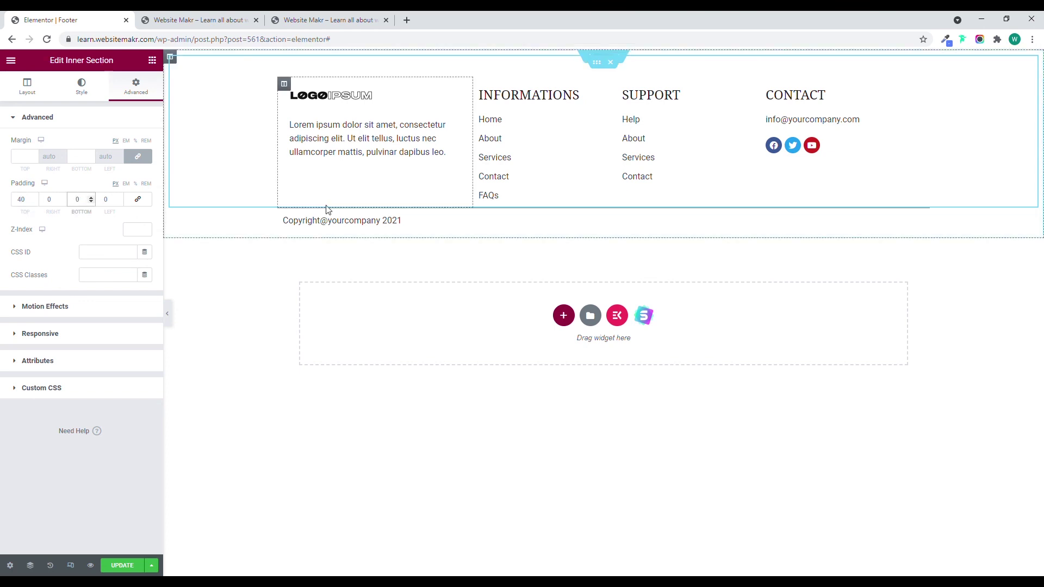
type("1")
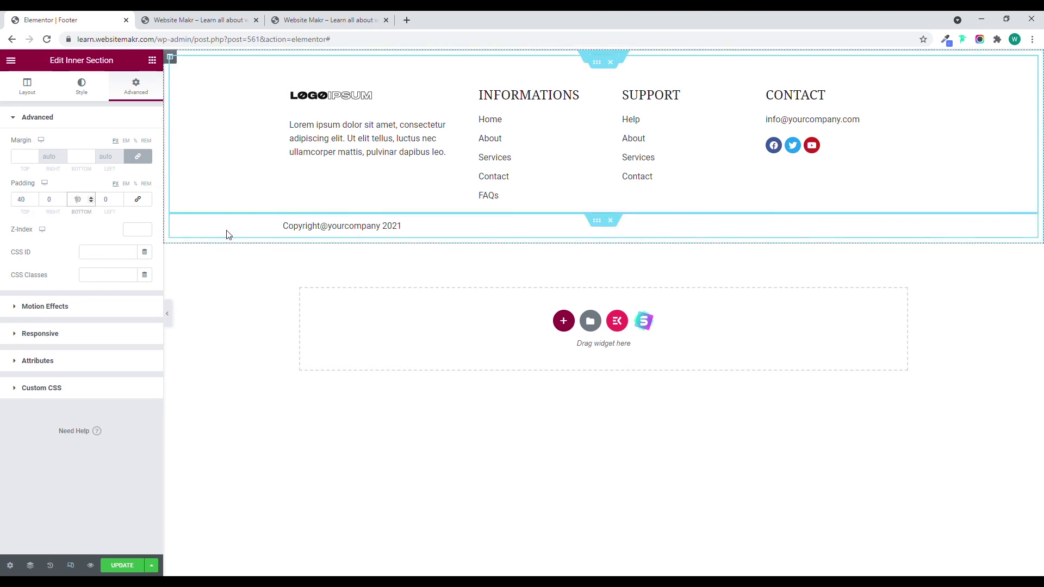
left_click(168, 315)
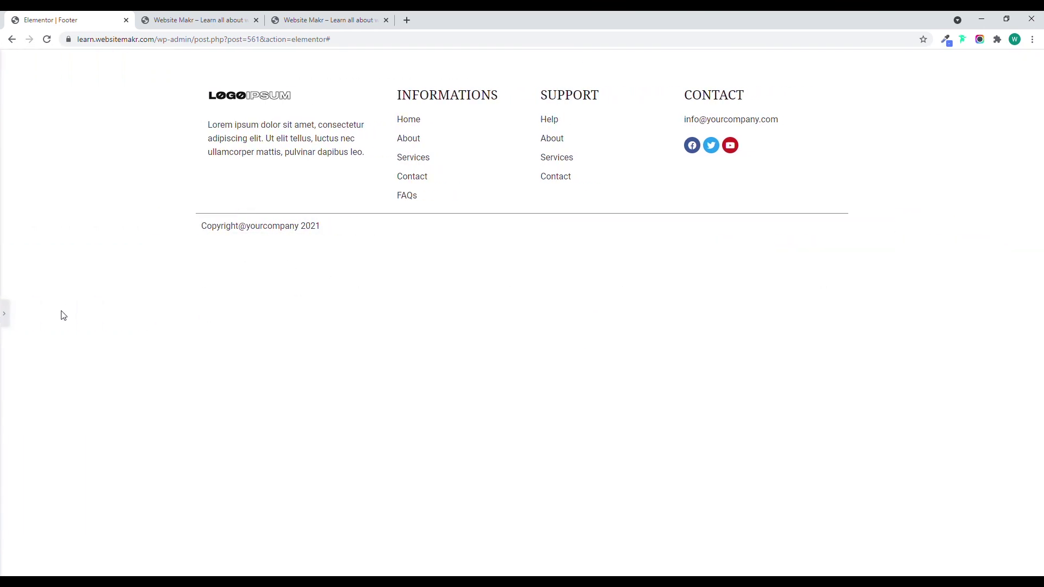
left_click(4, 314)
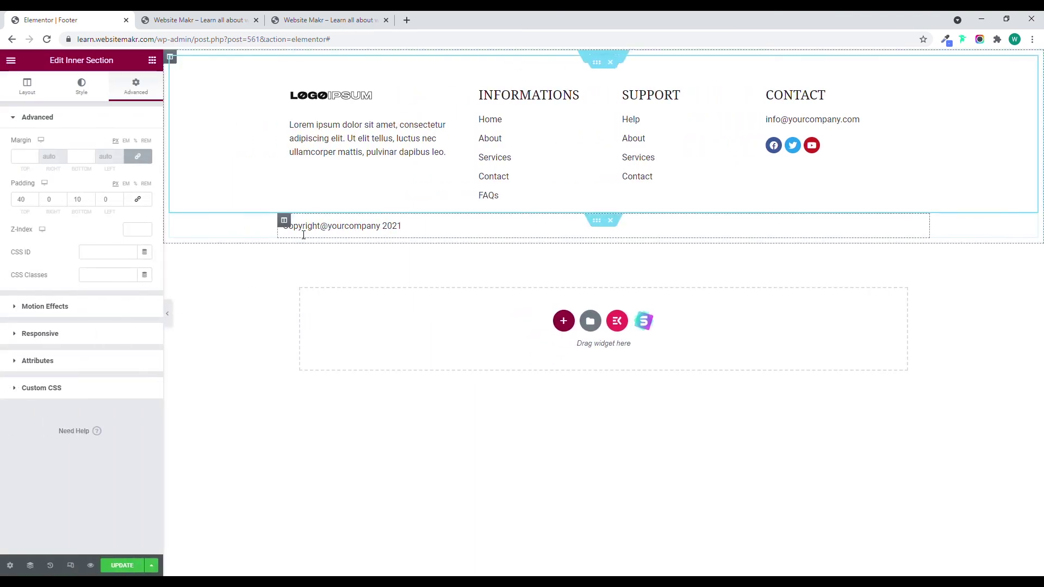
Update the footer template and reload the live site's home page to check the footer at its end
left_click(122, 567)
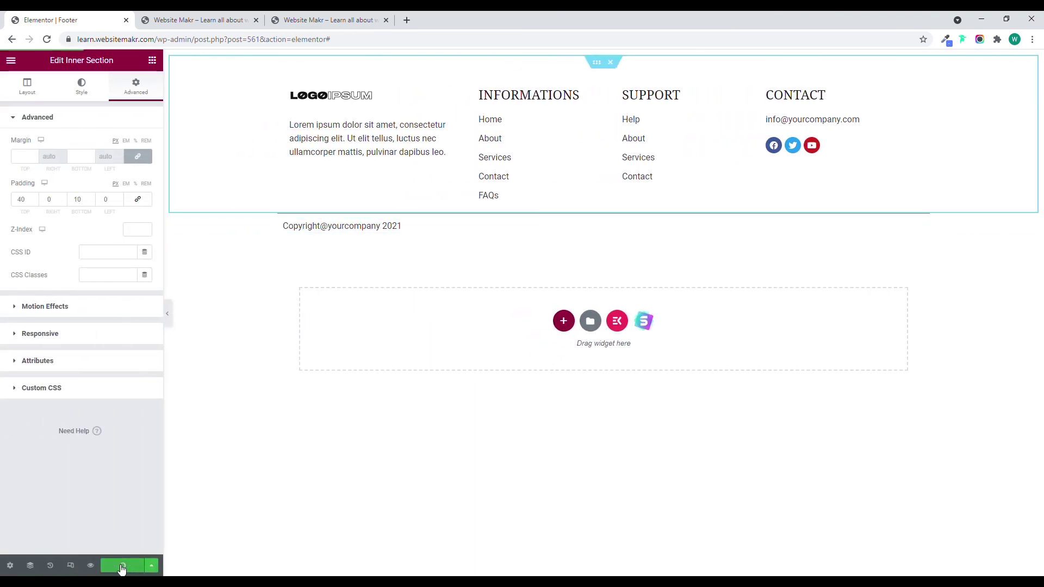
left_click(337, 16)
scroll(301, 235, "down", 20)
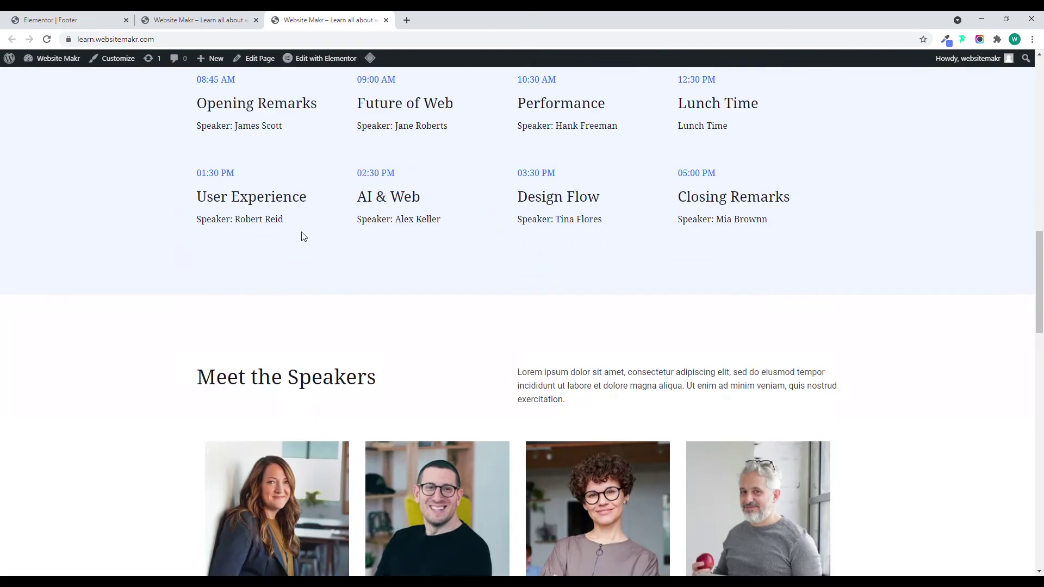
scroll(298, 238, "down", 2)
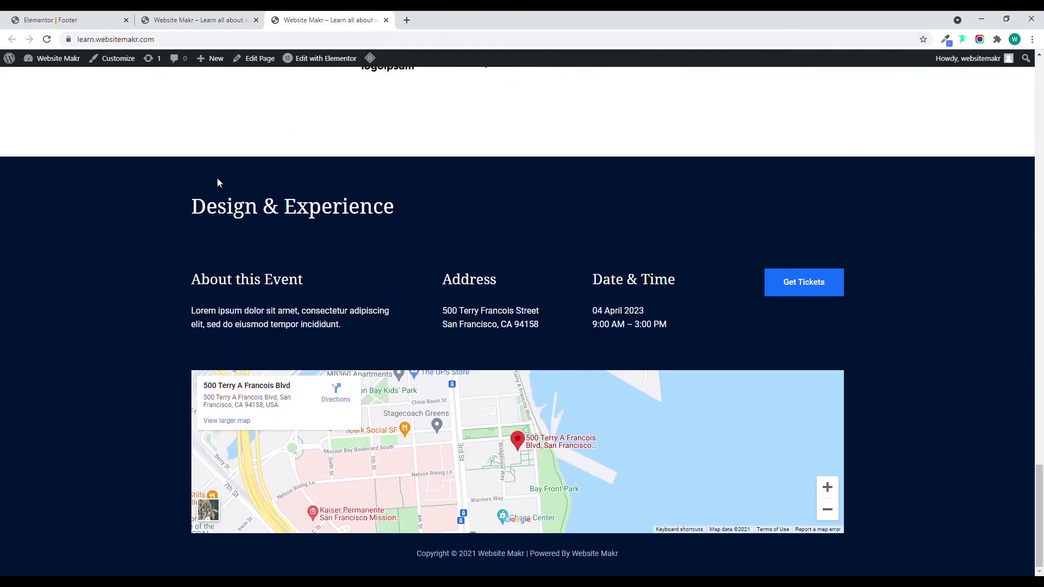
left_click(48, 40)
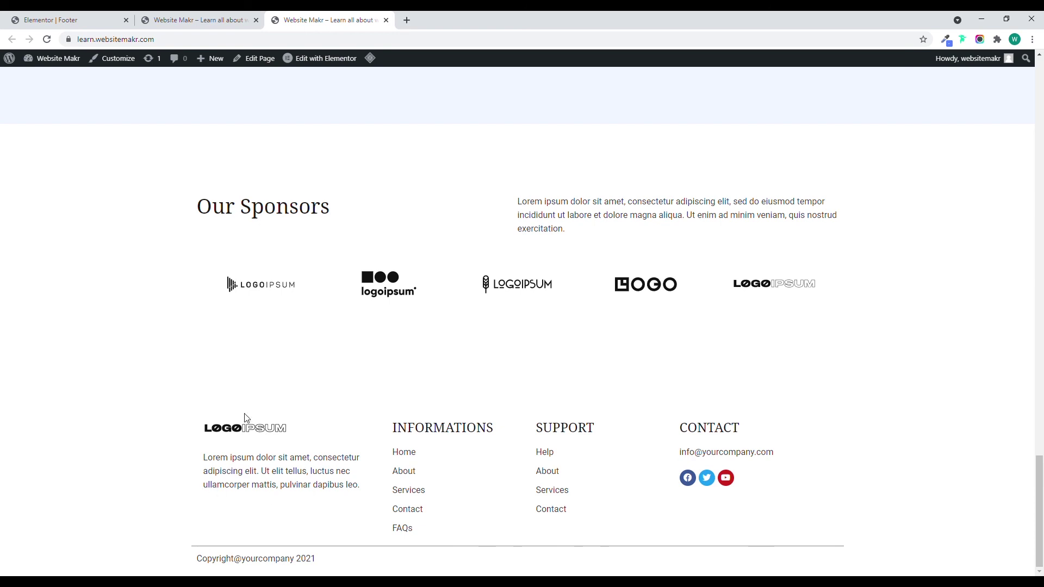
Return to the footer editor and set the outer section's background color to black (#000000)
left_click(93, 17)
left_click(602, 52)
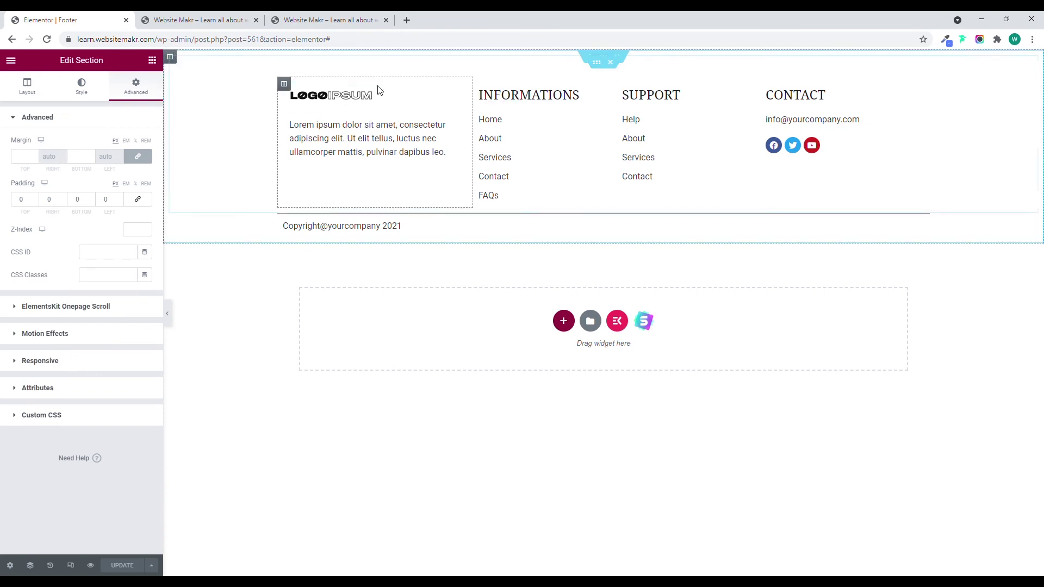
left_click(82, 86)
left_click(145, 189)
left_click_drag(33, 325, 11, 334)
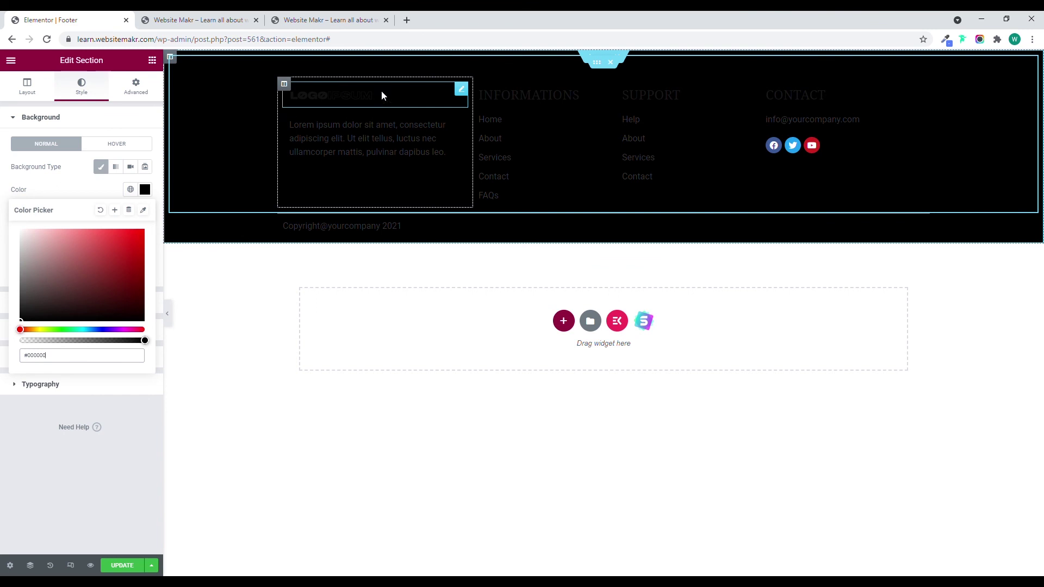
Replace the footer logo with the white logo image Artboard-1.png from the media library
left_click(462, 89)
left_click(90, 90)
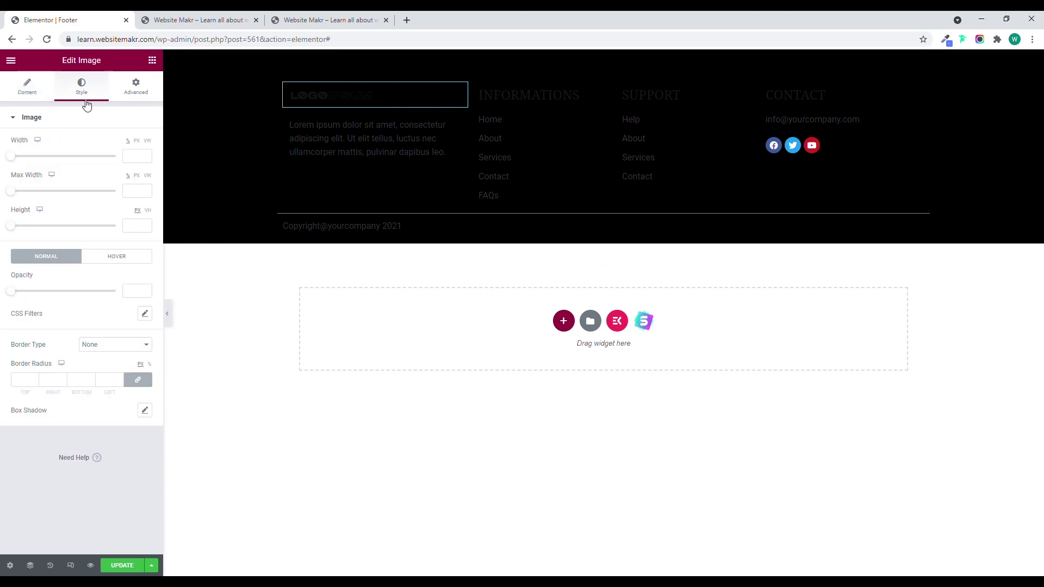
left_click(36, 89)
left_click(81, 185)
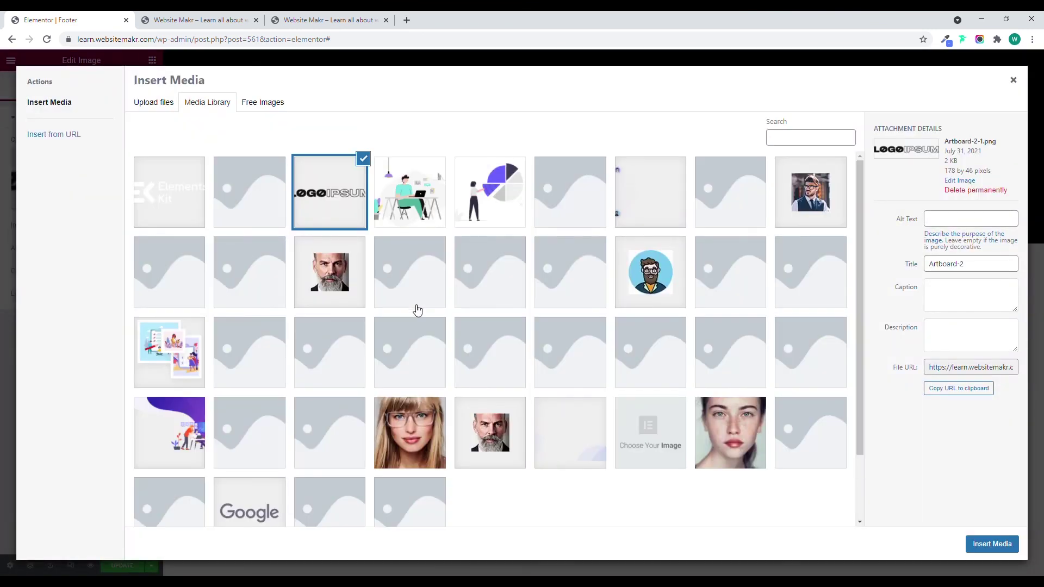
scroll(317, 302, "down", 2)
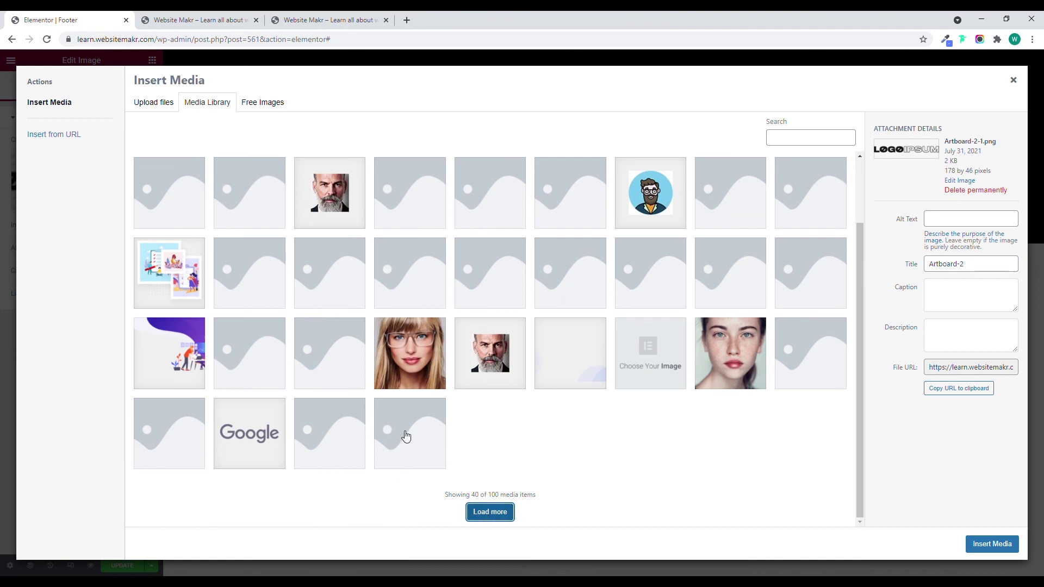
scroll(385, 419, "down", 5)
left_click(273, 438)
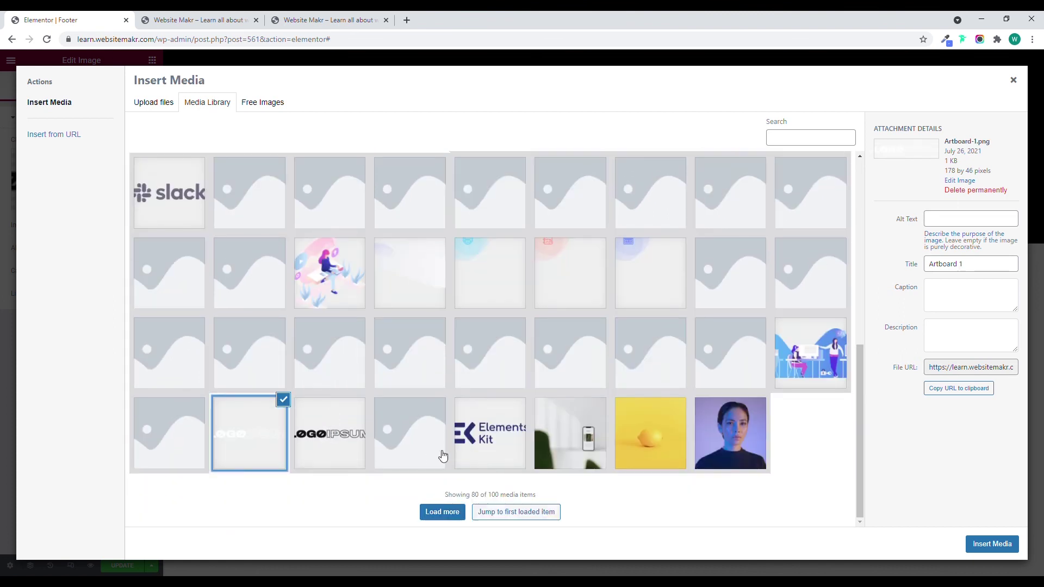
left_click(992, 543)
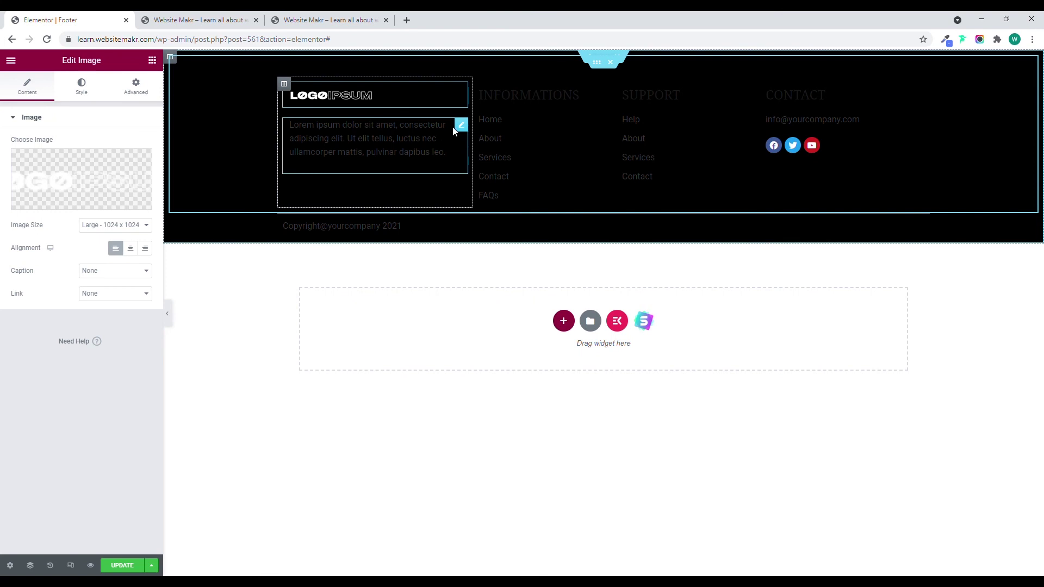
Set the text color of the paragraph below the logo to white (#FFFFFF)
left_click(381, 158)
left_click(86, 89)
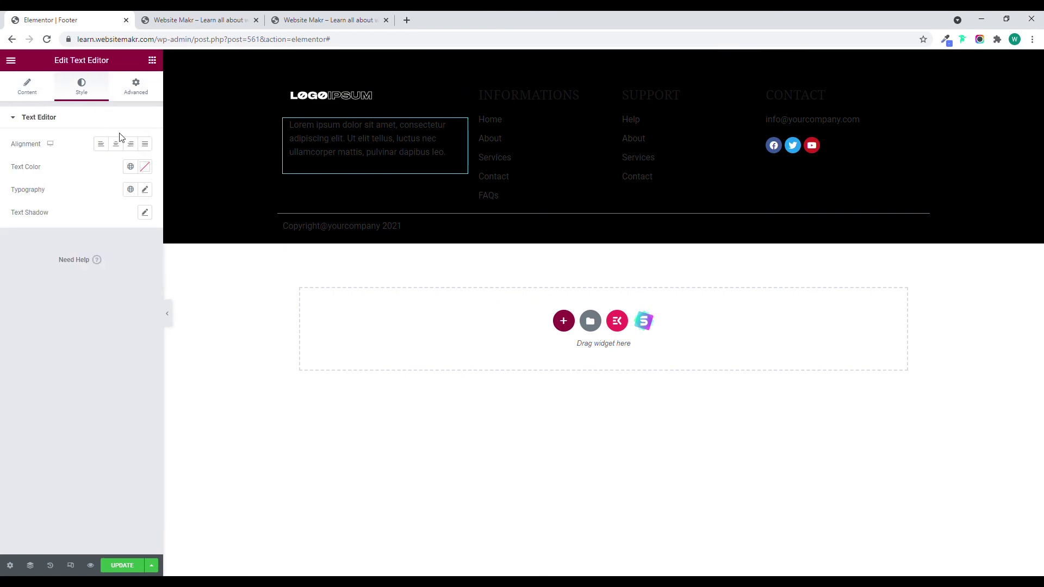
left_click(145, 166)
left_click_drag(55, 244, 9, 205)
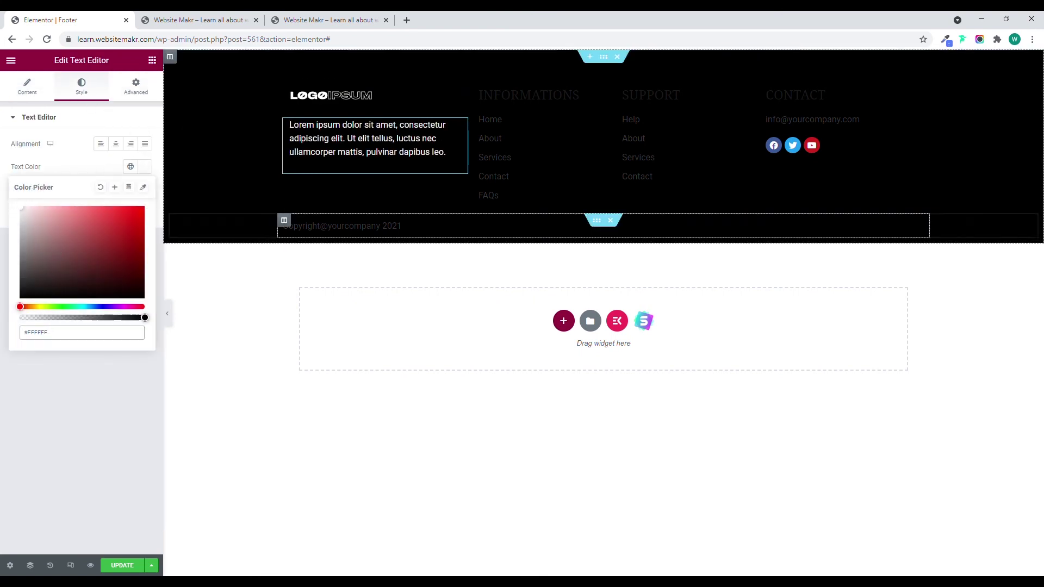
Set the Informations heading's text color to white (#FFFFFF)
left_click(606, 93)
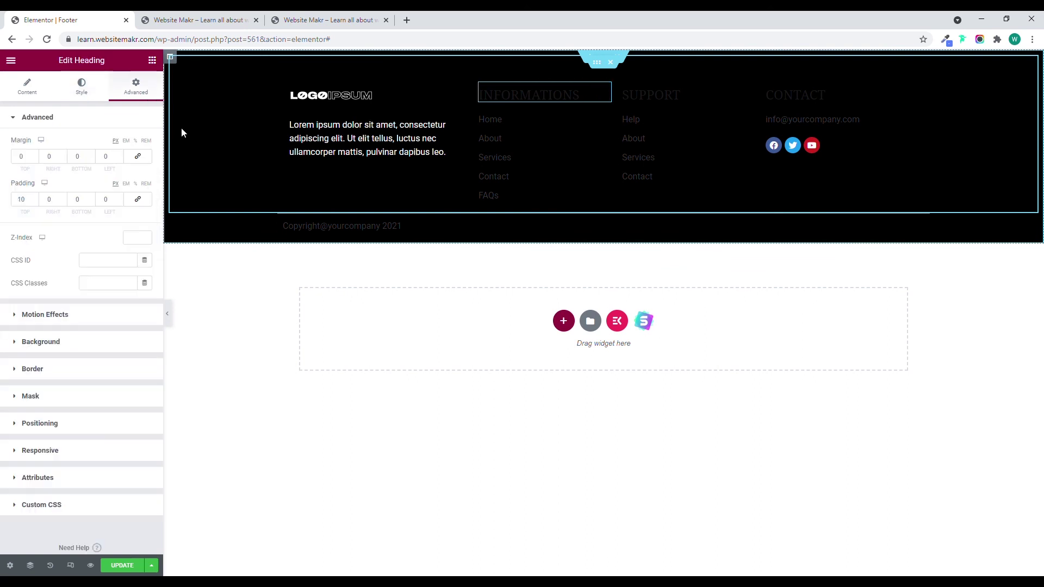
left_click(82, 88)
left_click(147, 149)
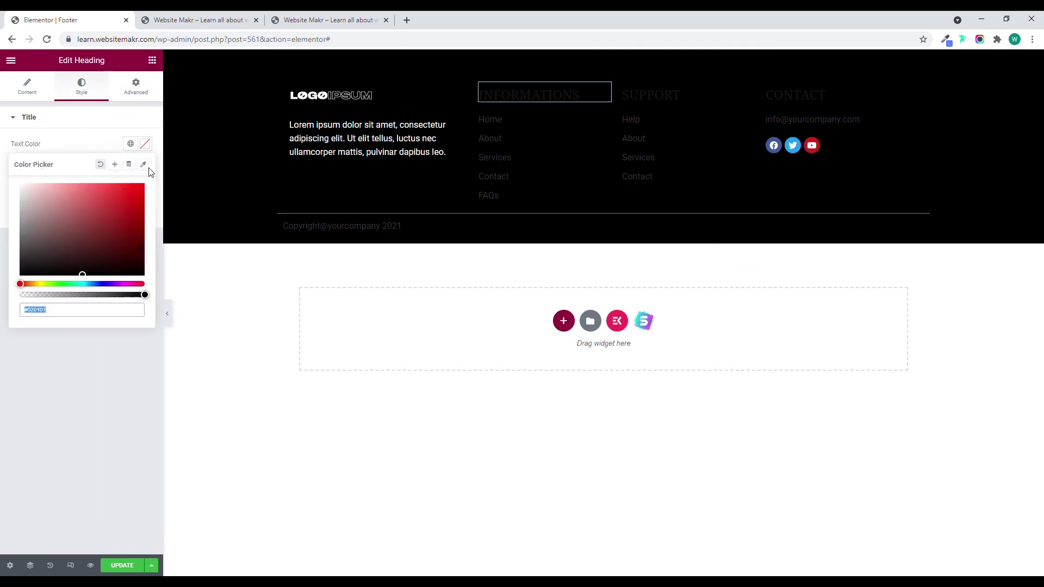
left_click(146, 146)
left_click(146, 146)
left_click_drag(66, 220, 21, 183)
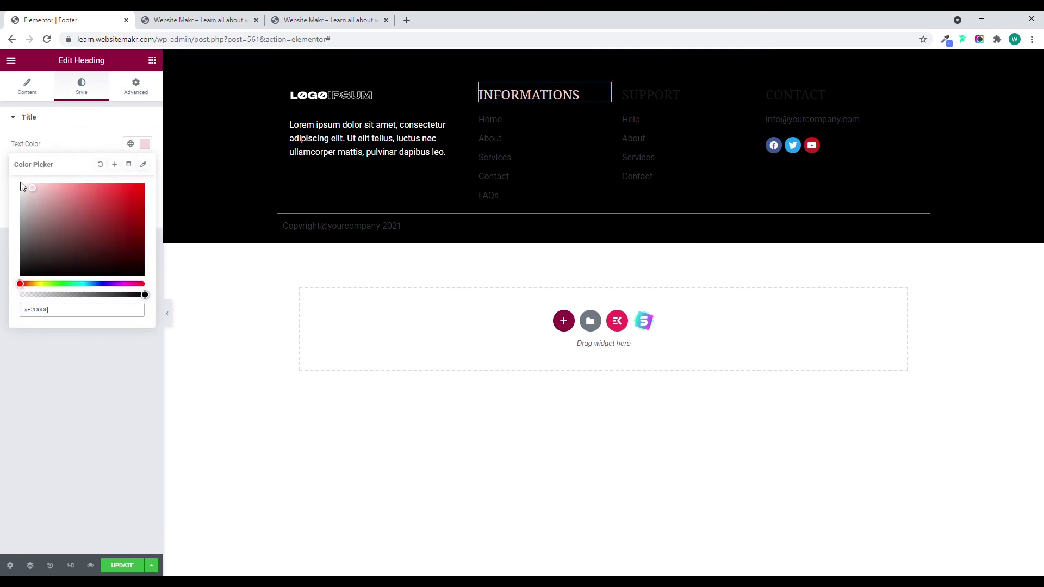
Copy the Informations heading's style and apply it to the Support and Contact headings
right_click(605, 91)
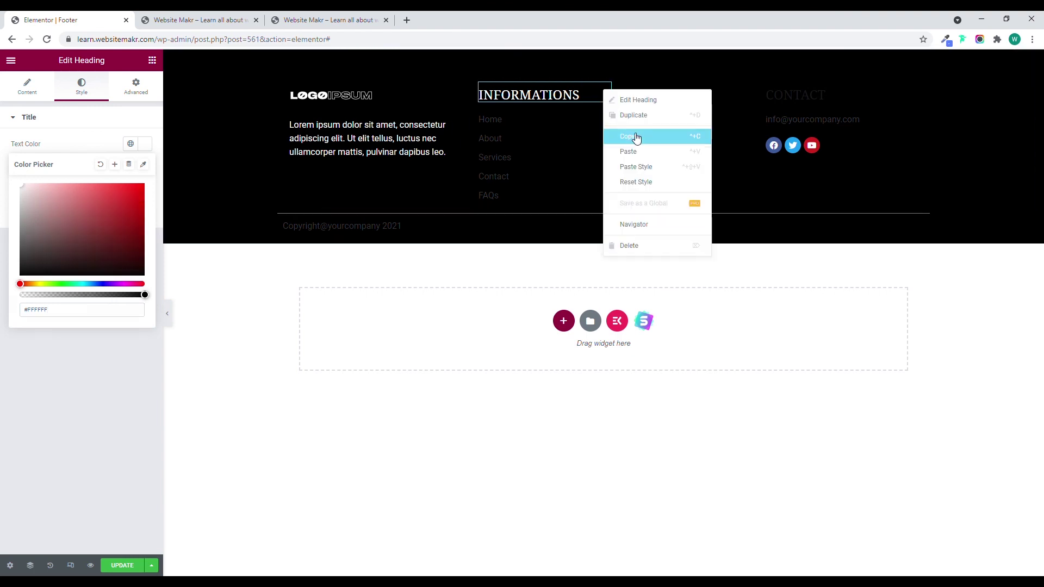
left_click(633, 138)
right_click(678, 95)
left_click(725, 169)
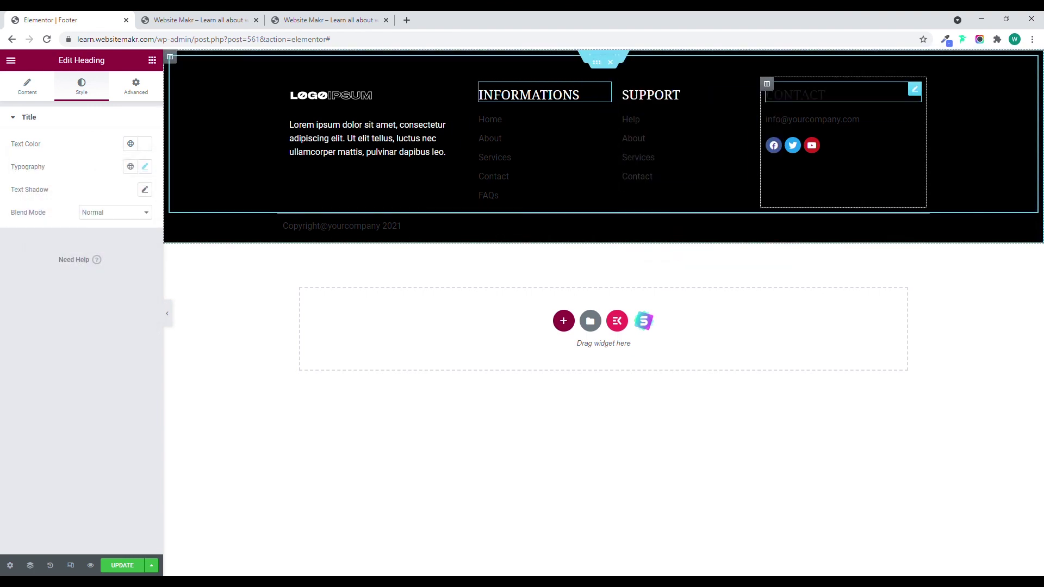
right_click(803, 91)
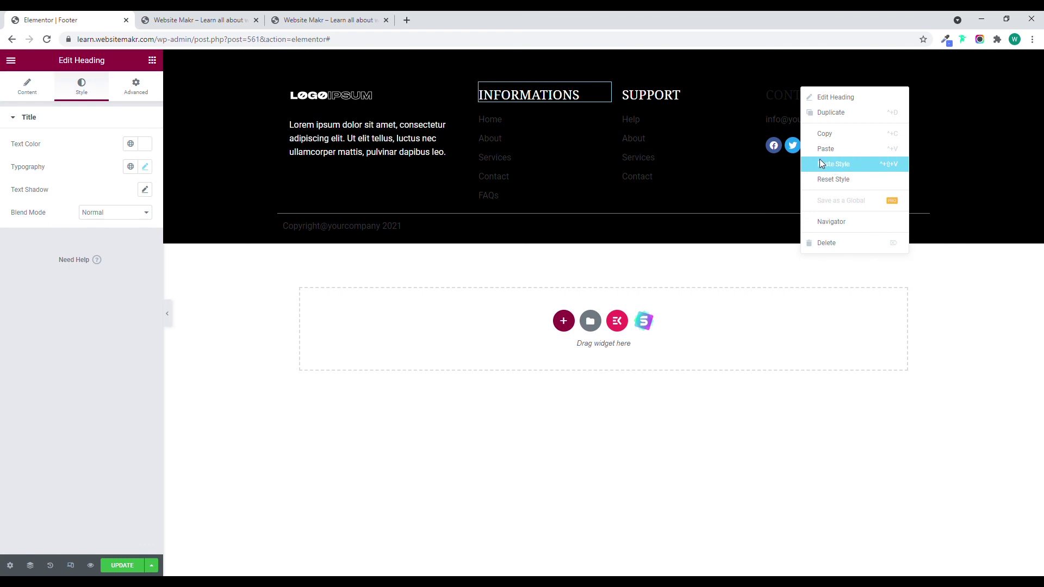
left_click(822, 163)
Set the text color of the link list under Informations to white (#FFFFFF)
left_click(605, 118)
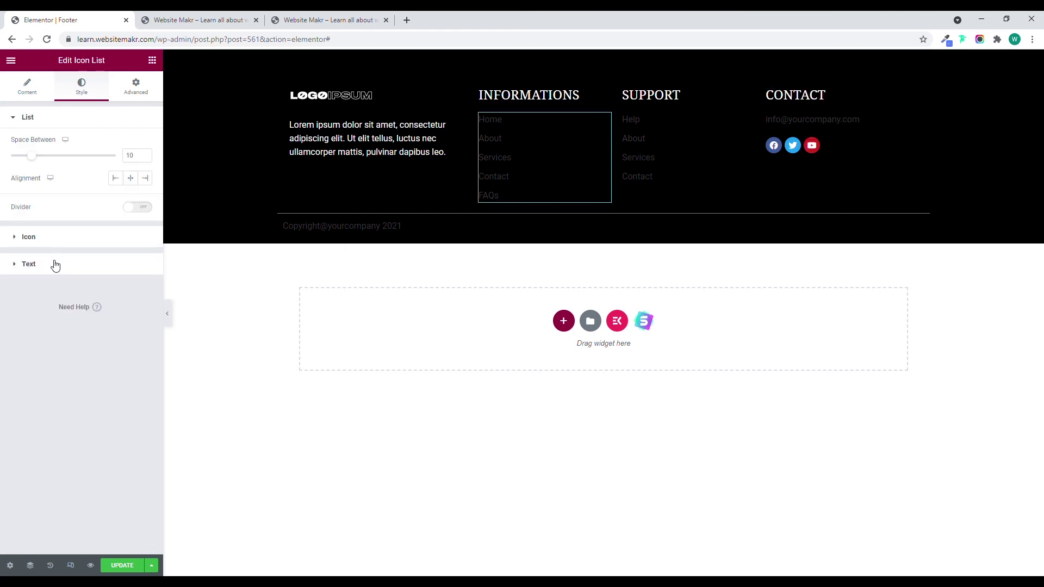
left_click(33, 264)
left_click(146, 198)
left_click(22, 240)
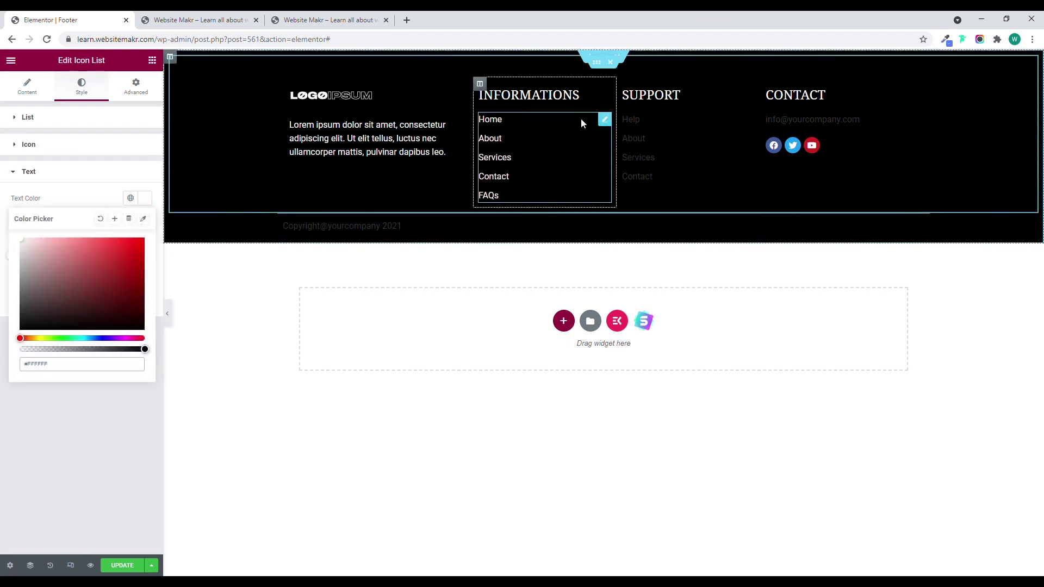
Copy the Informations list's style onto the Support list, the contact email line and the copyright line
right_click(604, 119)
left_click(665, 137)
right_click(672, 140)
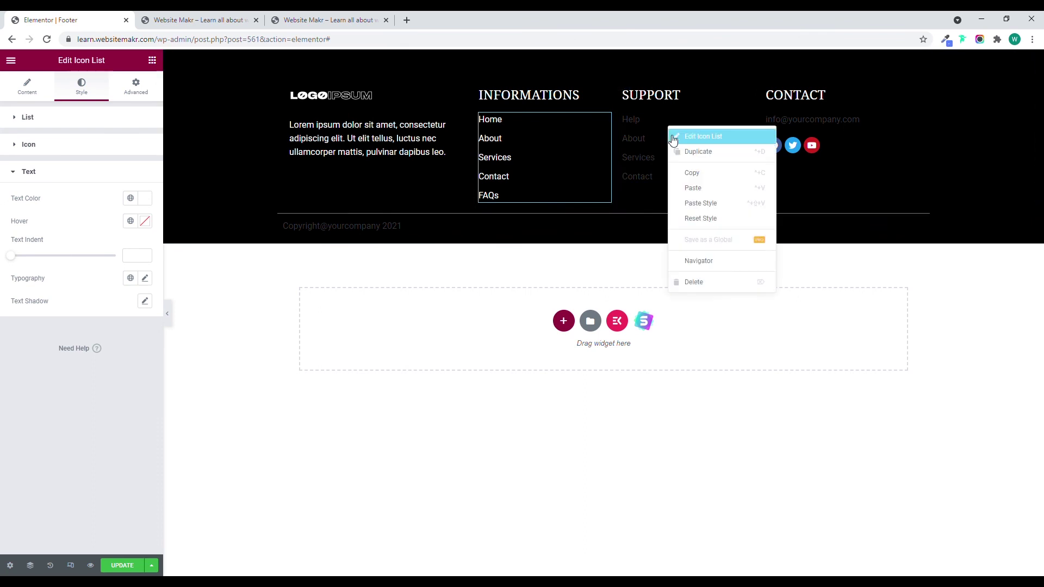
left_click(701, 203)
right_click(802, 114)
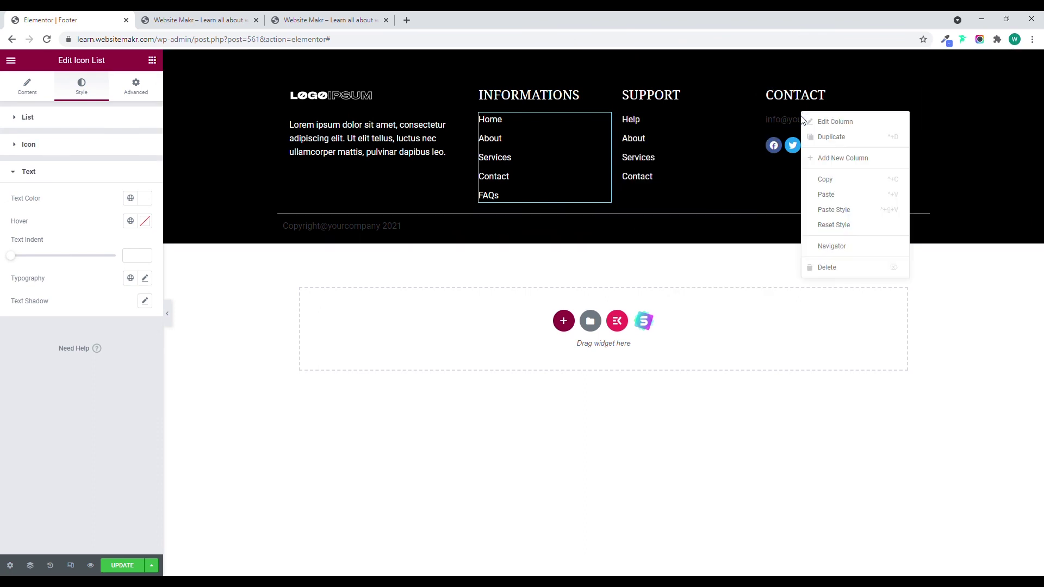
left_click(827, 195)
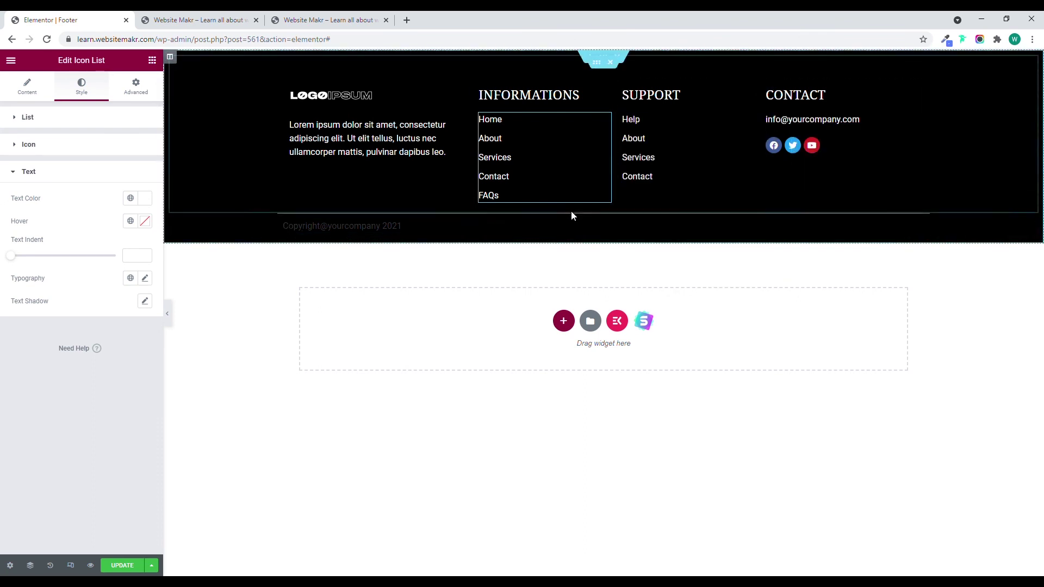
right_click(382, 230)
left_click(415, 303)
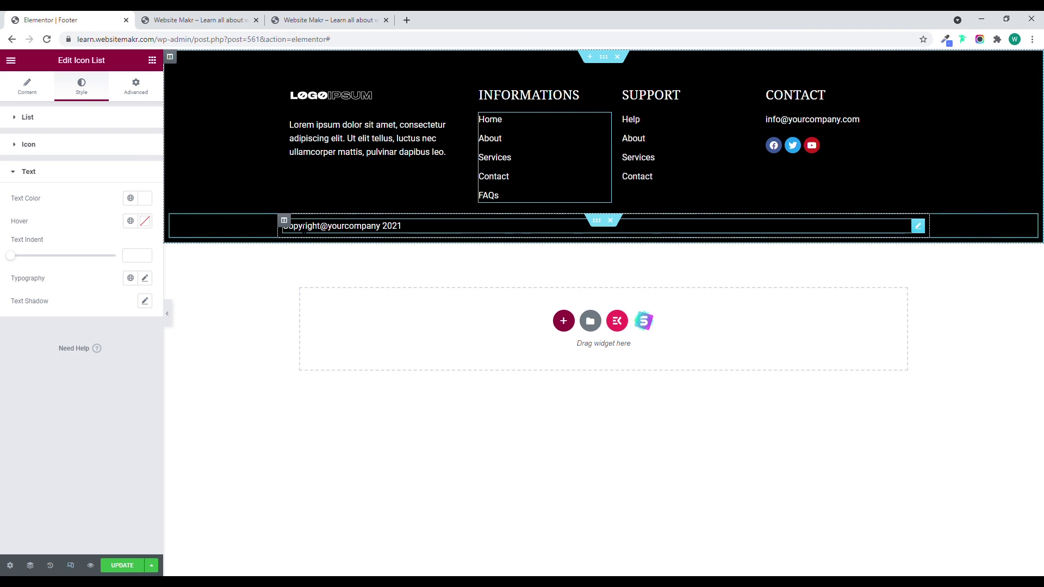
Set the copyright line's left padding to 8 px and update the footer
left_click(918, 227)
left_click(144, 85)
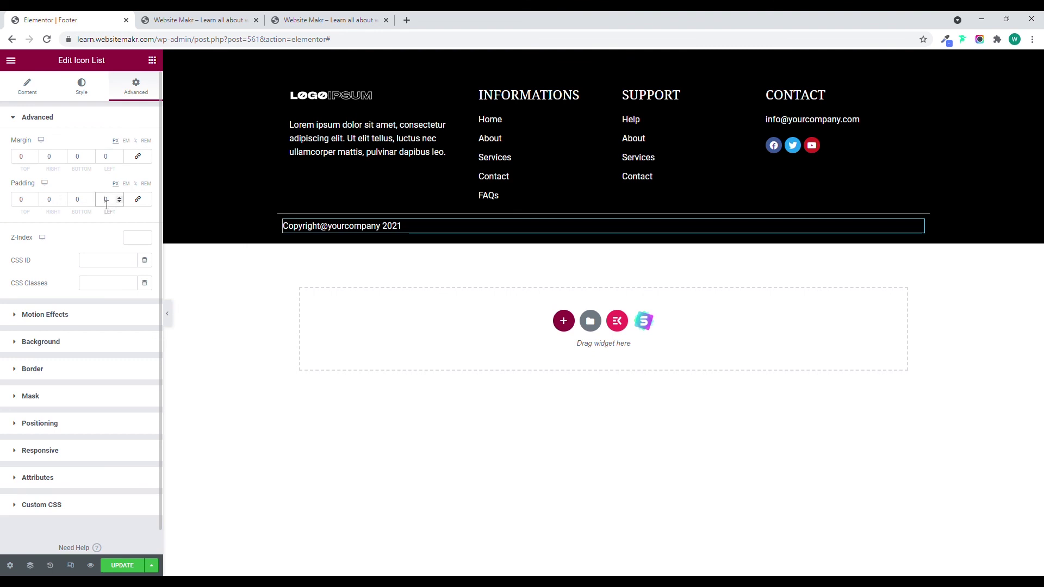
left_click(106, 200)
type("20")
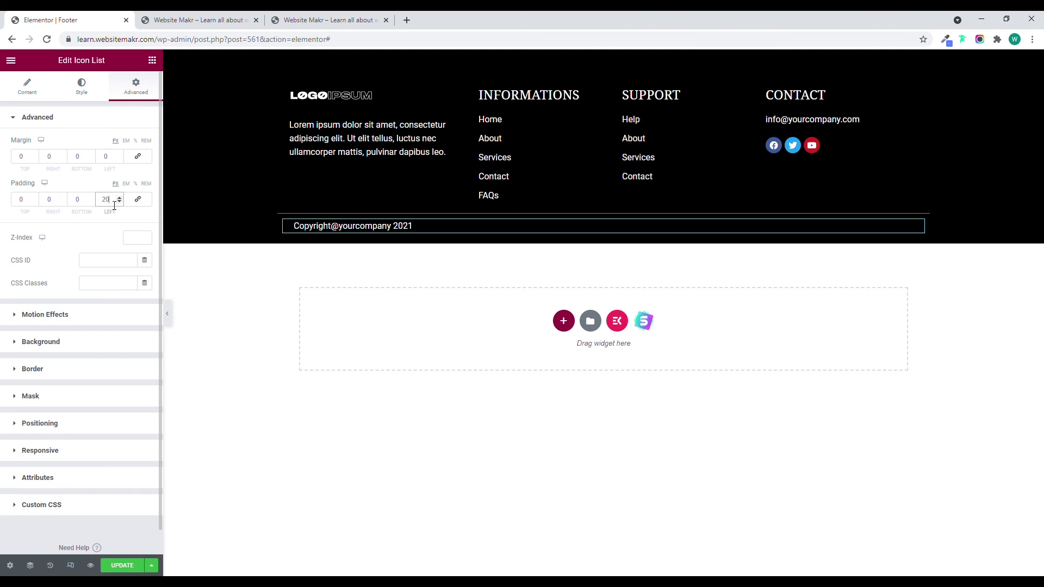
type("10")
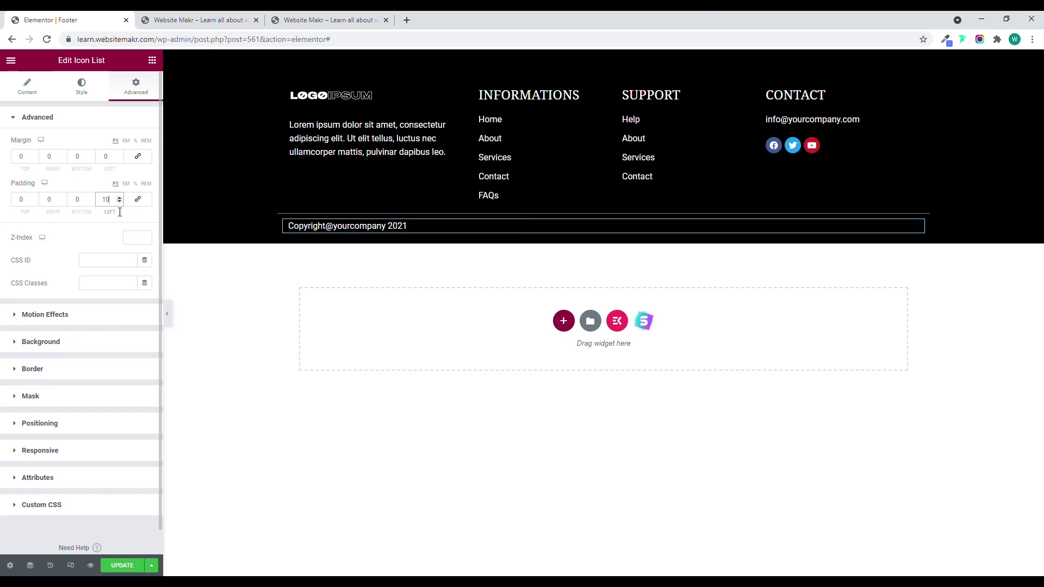
double_click(107, 203)
type("7")
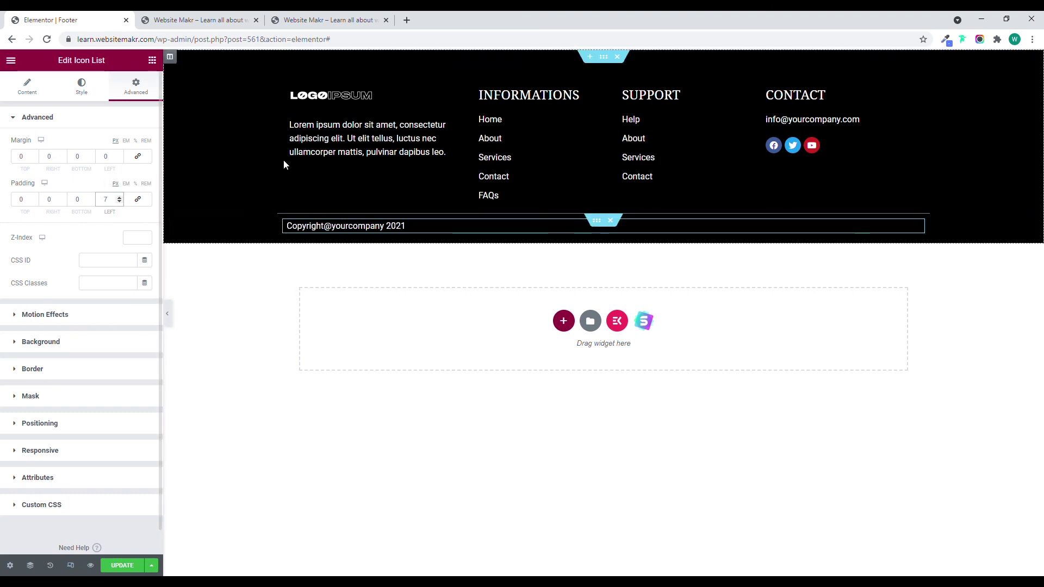
type("8")
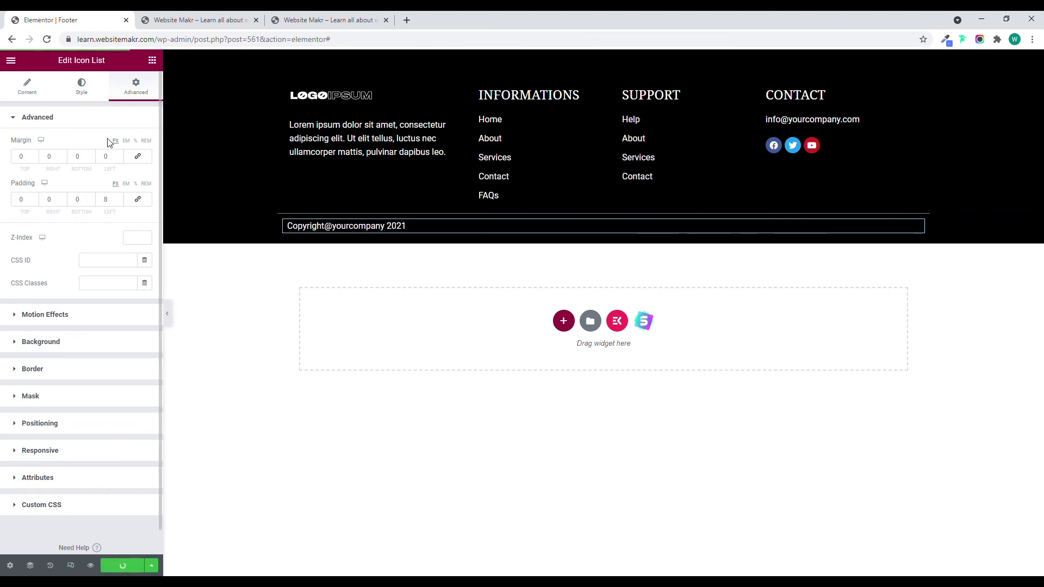
Reload the live homepage and check the restyled footer and the header, including in the separate browser window
left_click(316, 16)
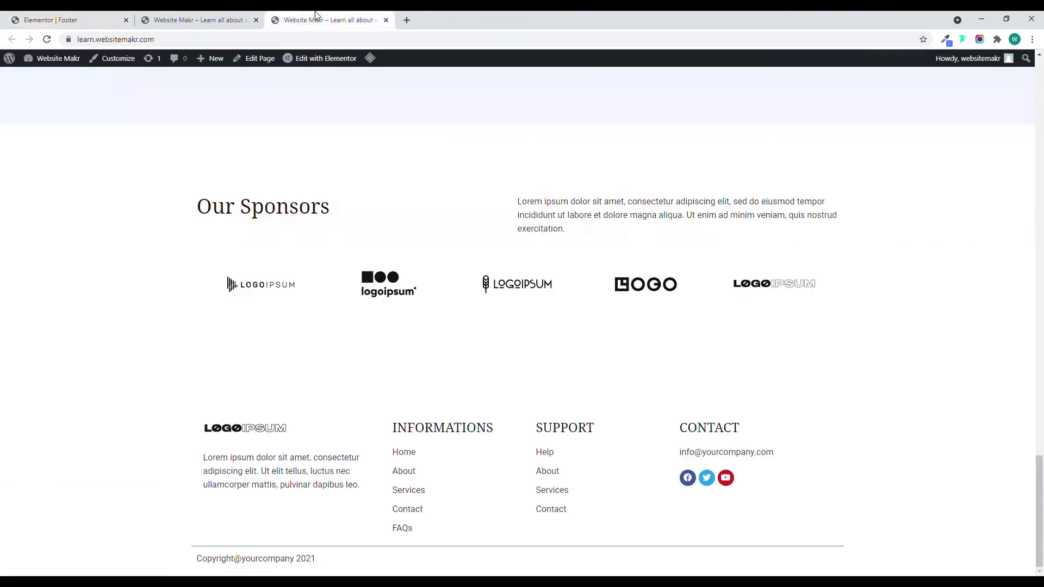
left_click(47, 40)
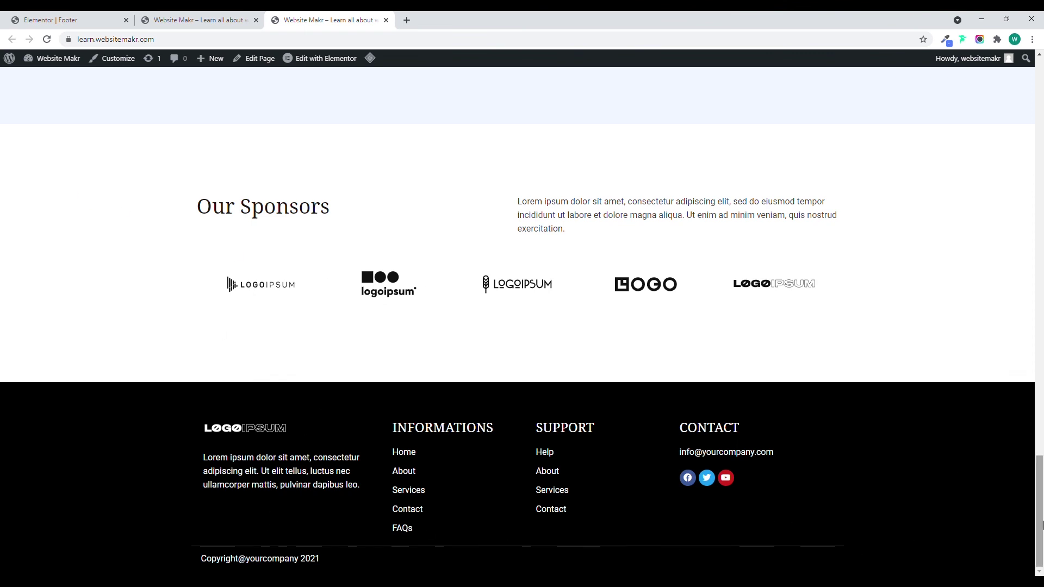
scroll(479, 98, "up", 20)
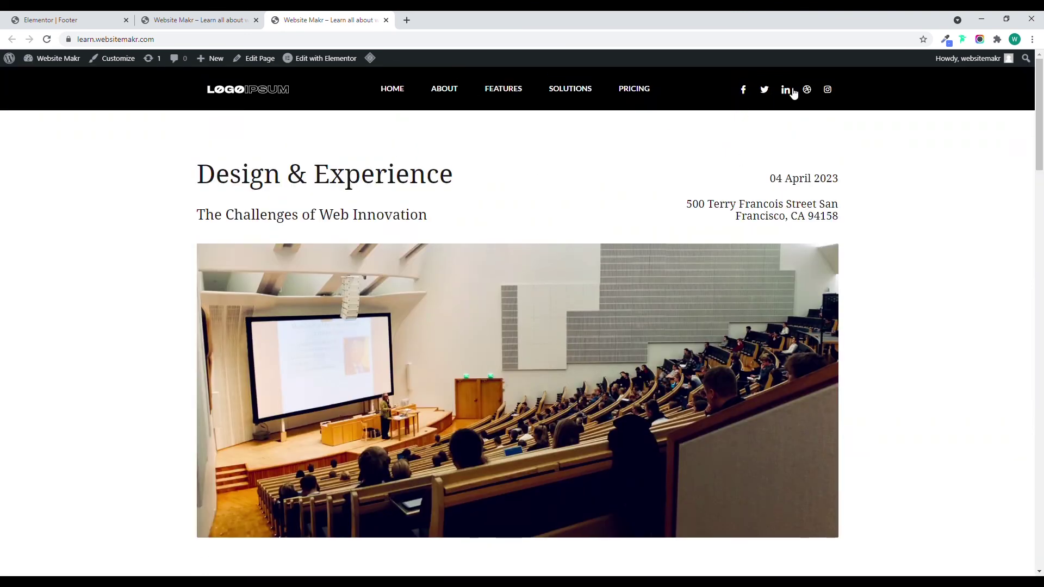
key("alt+Tab")
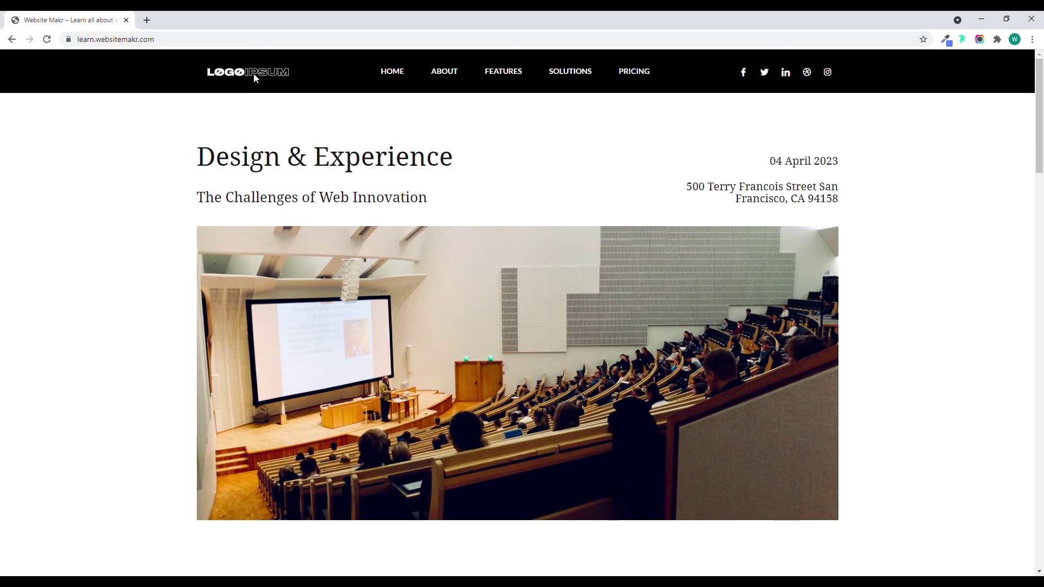